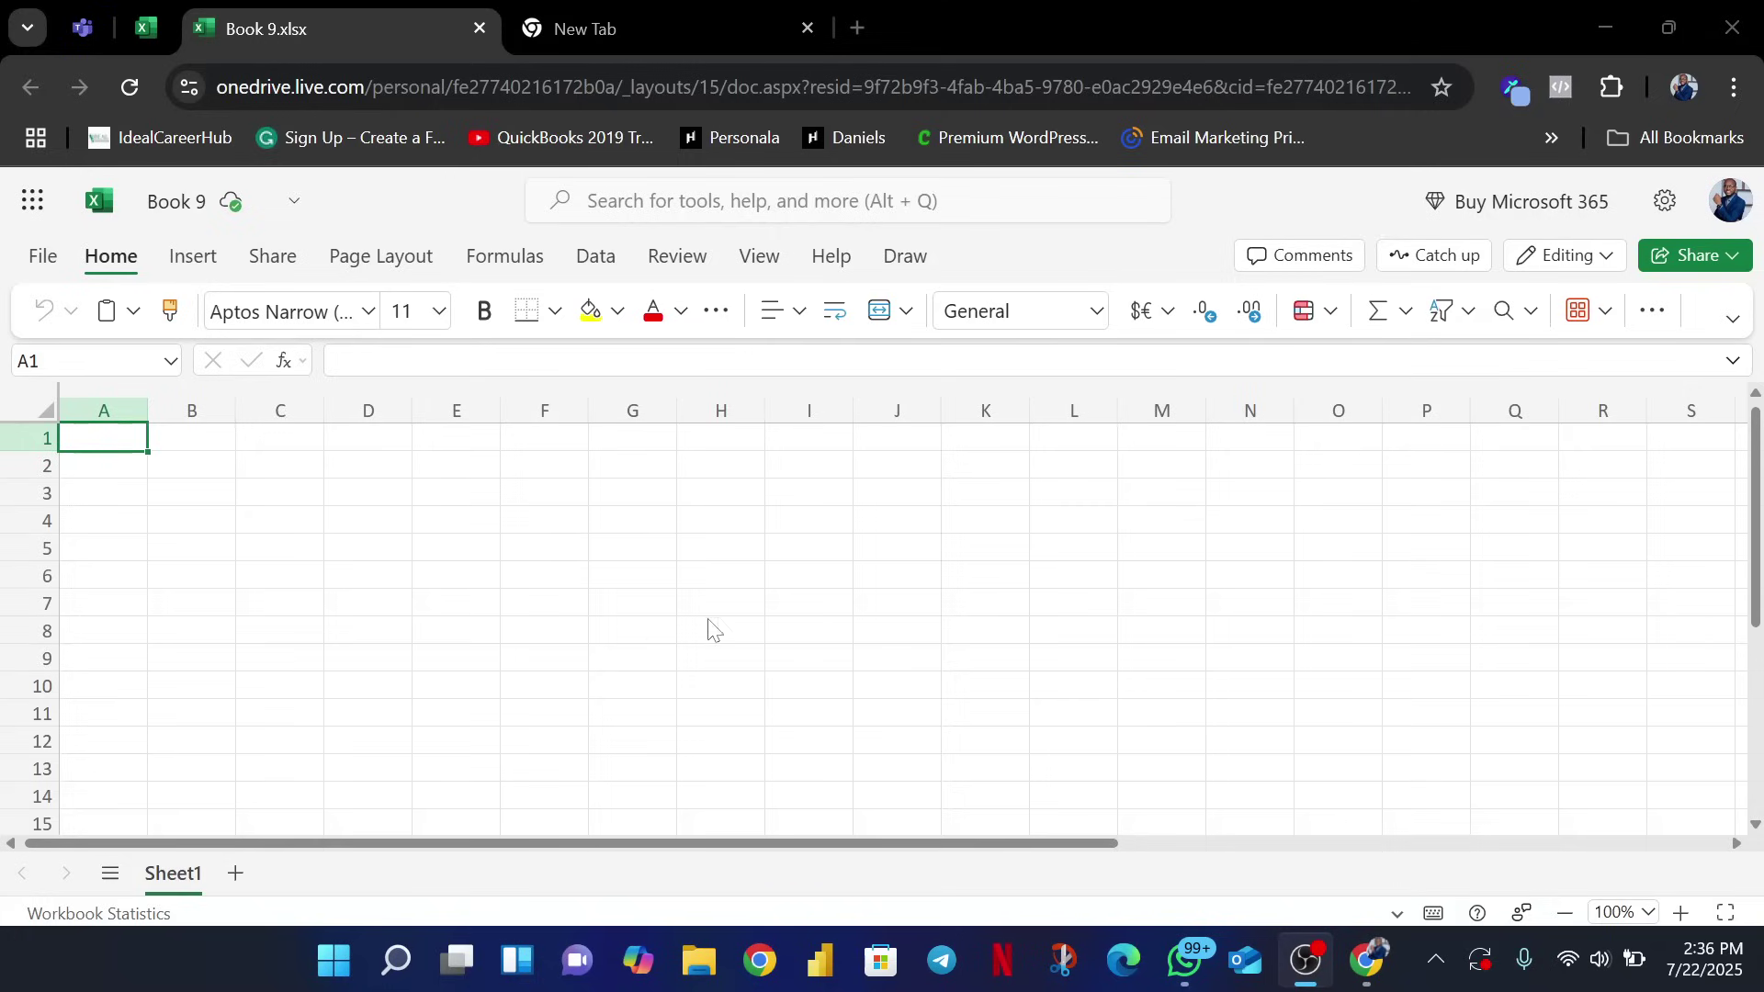
Open the Students_Performance(Class 1 Data)(in)(in) CSV file from this device's Downloads folder
left_click(1331, 854)
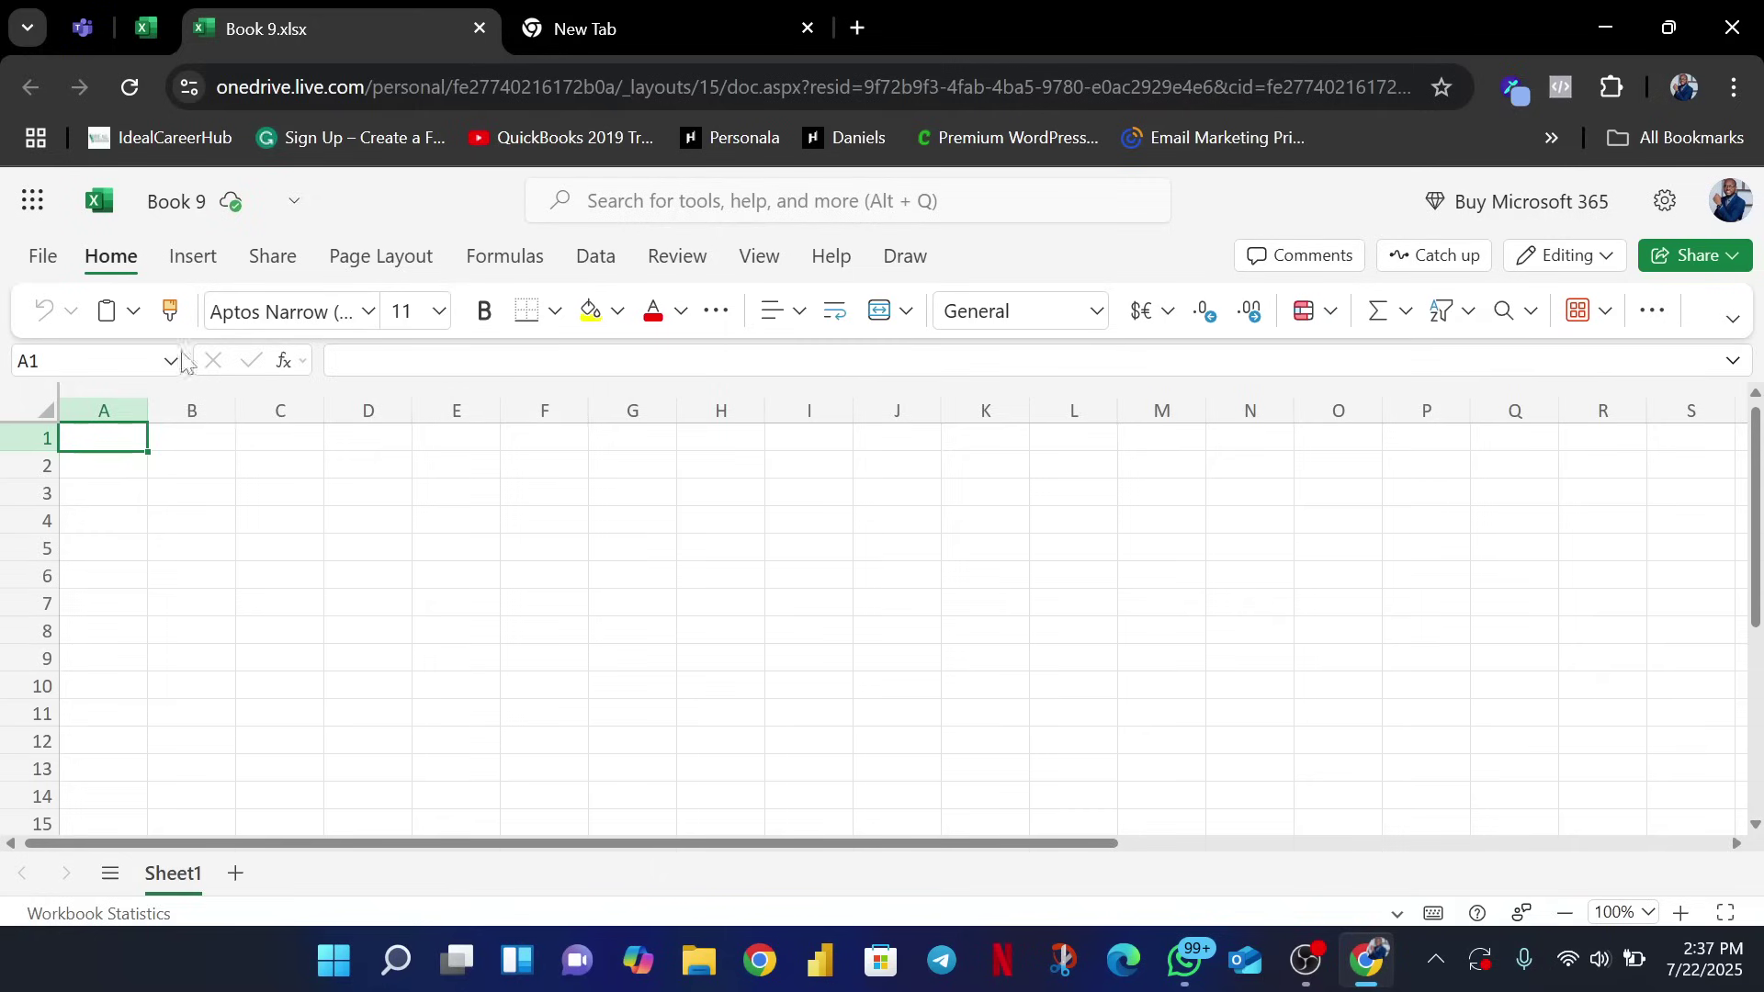
left_click(51, 271)
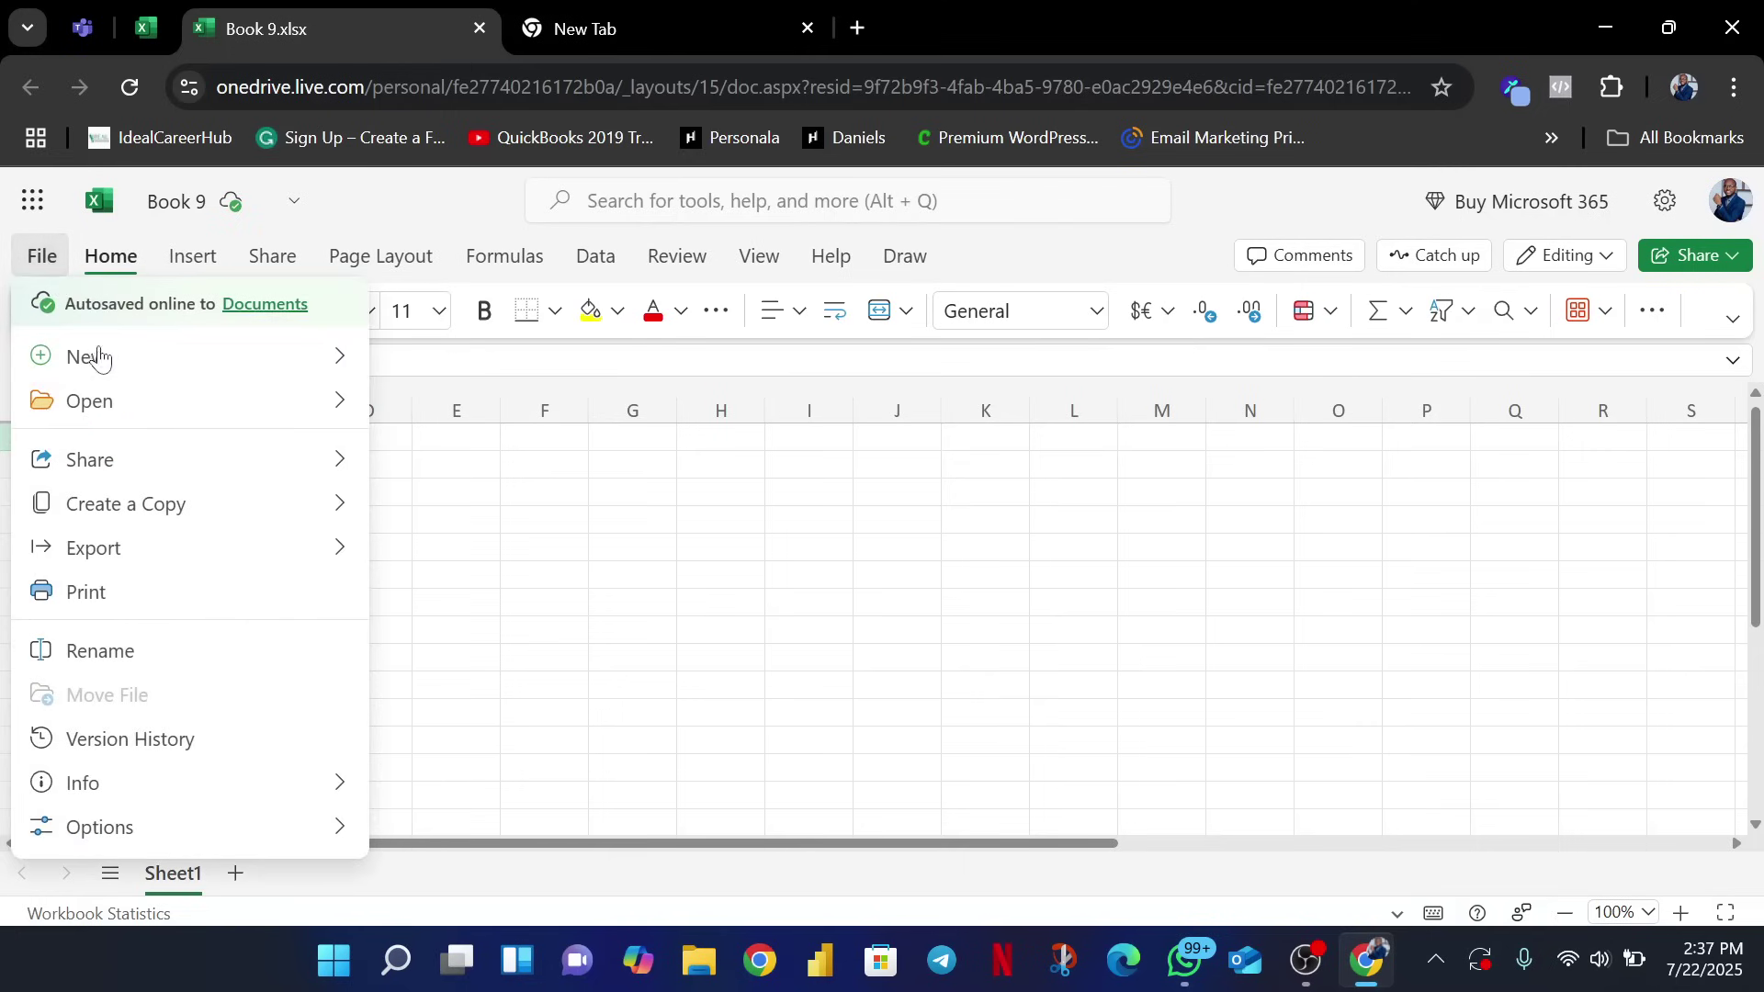
mouse_move(110, 401)
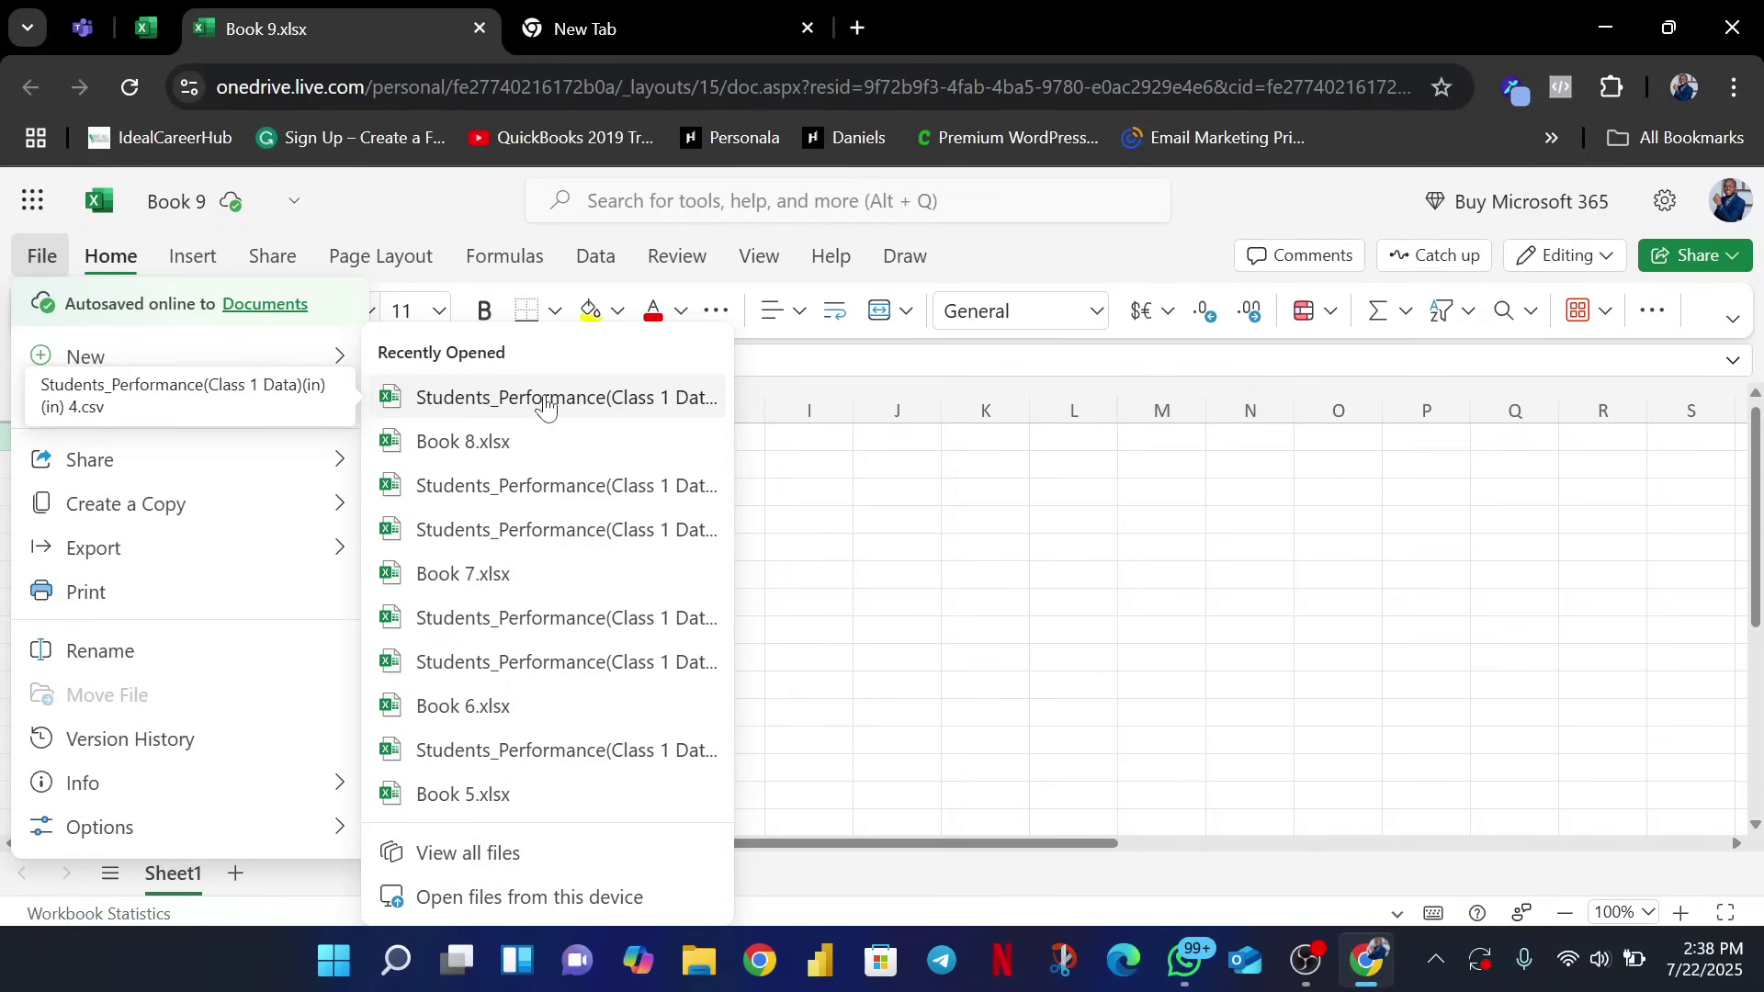
left_click(589, 897)
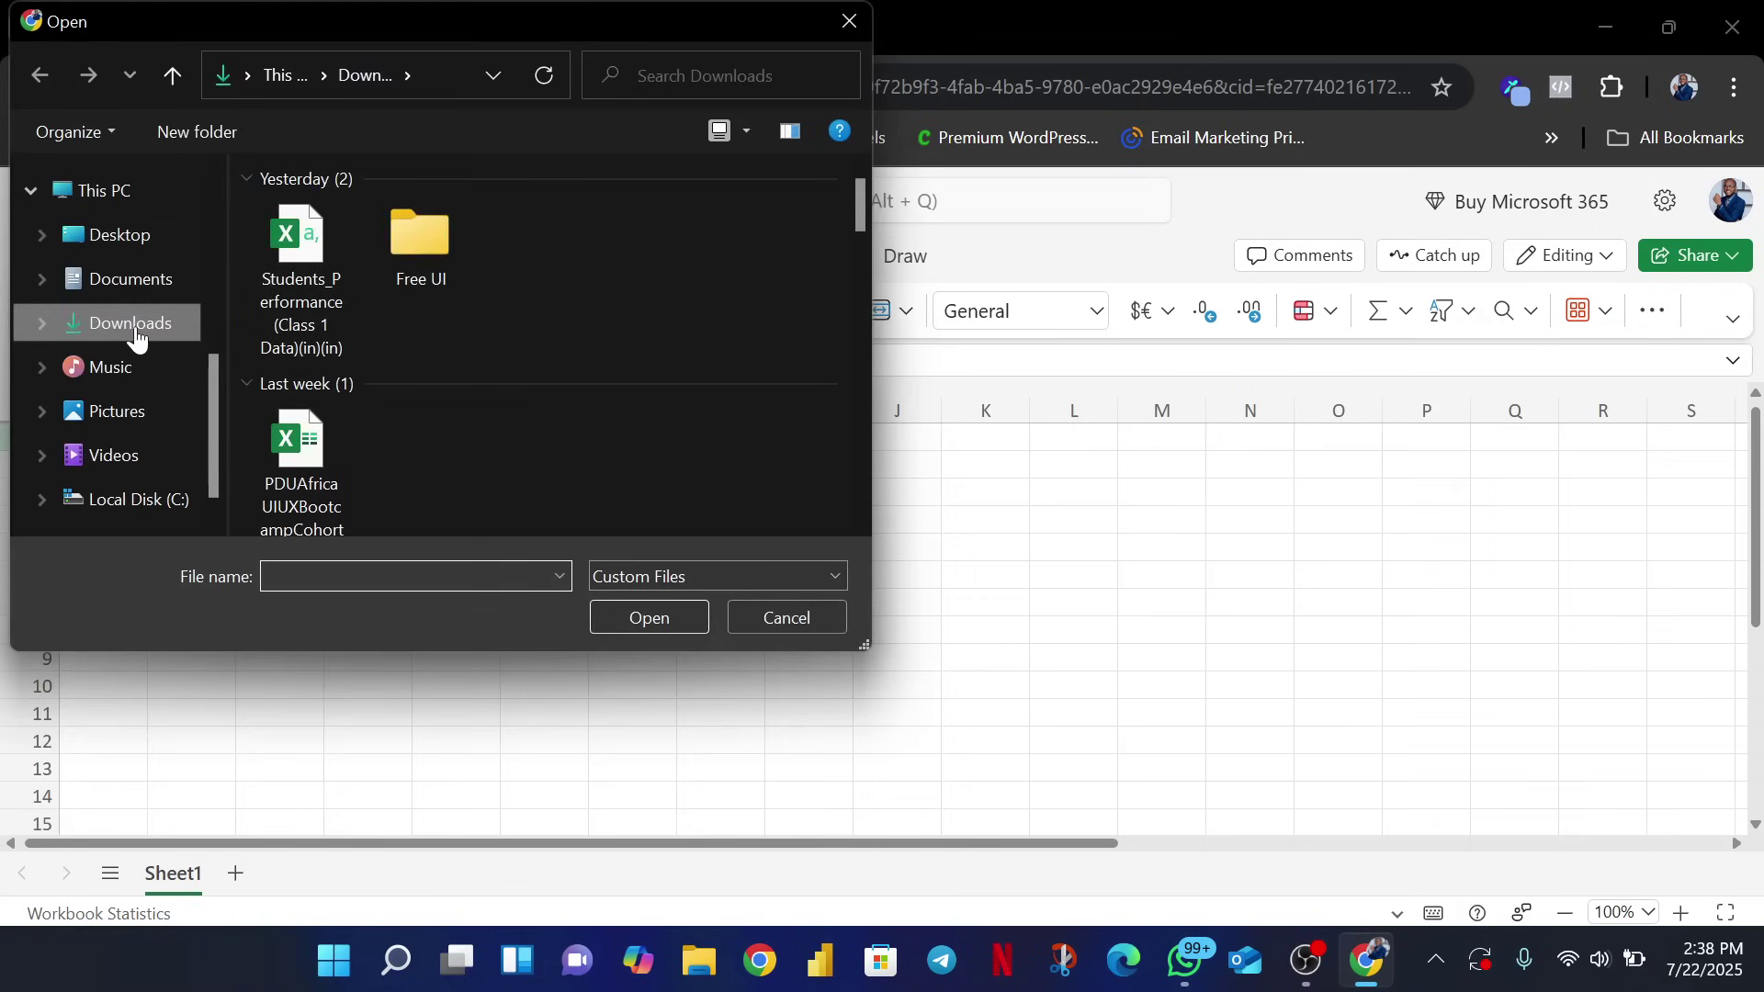
left_click(311, 283)
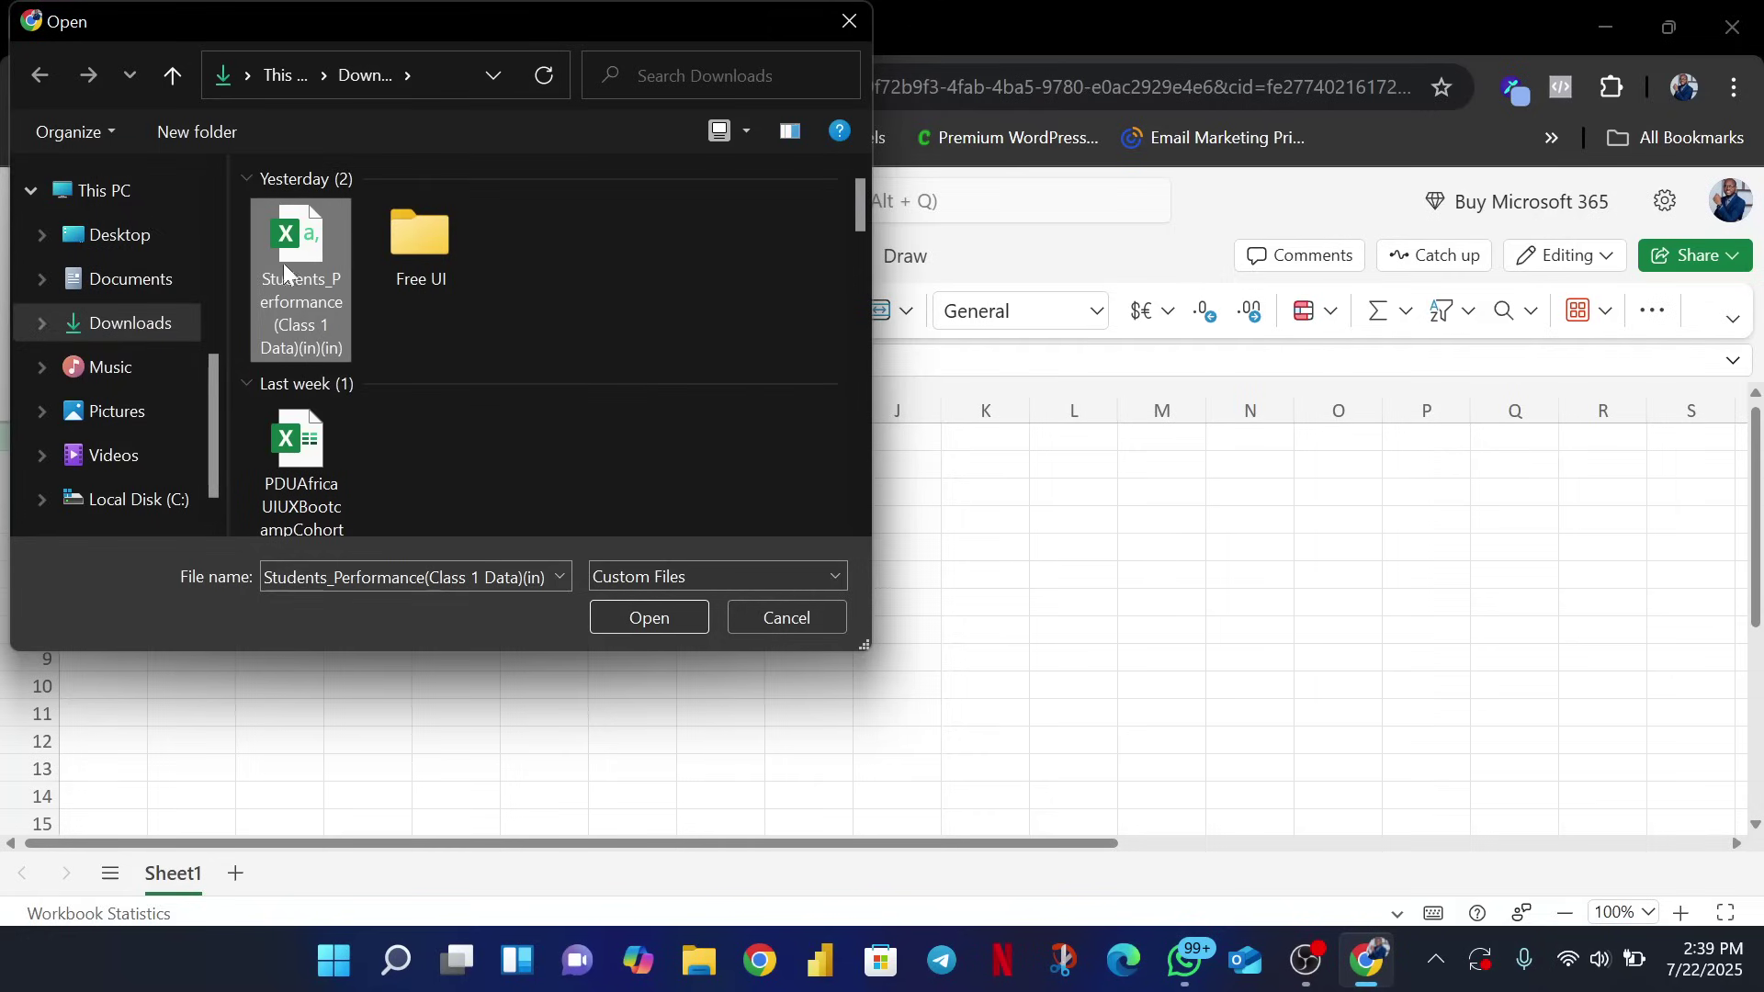
left_click(645, 620)
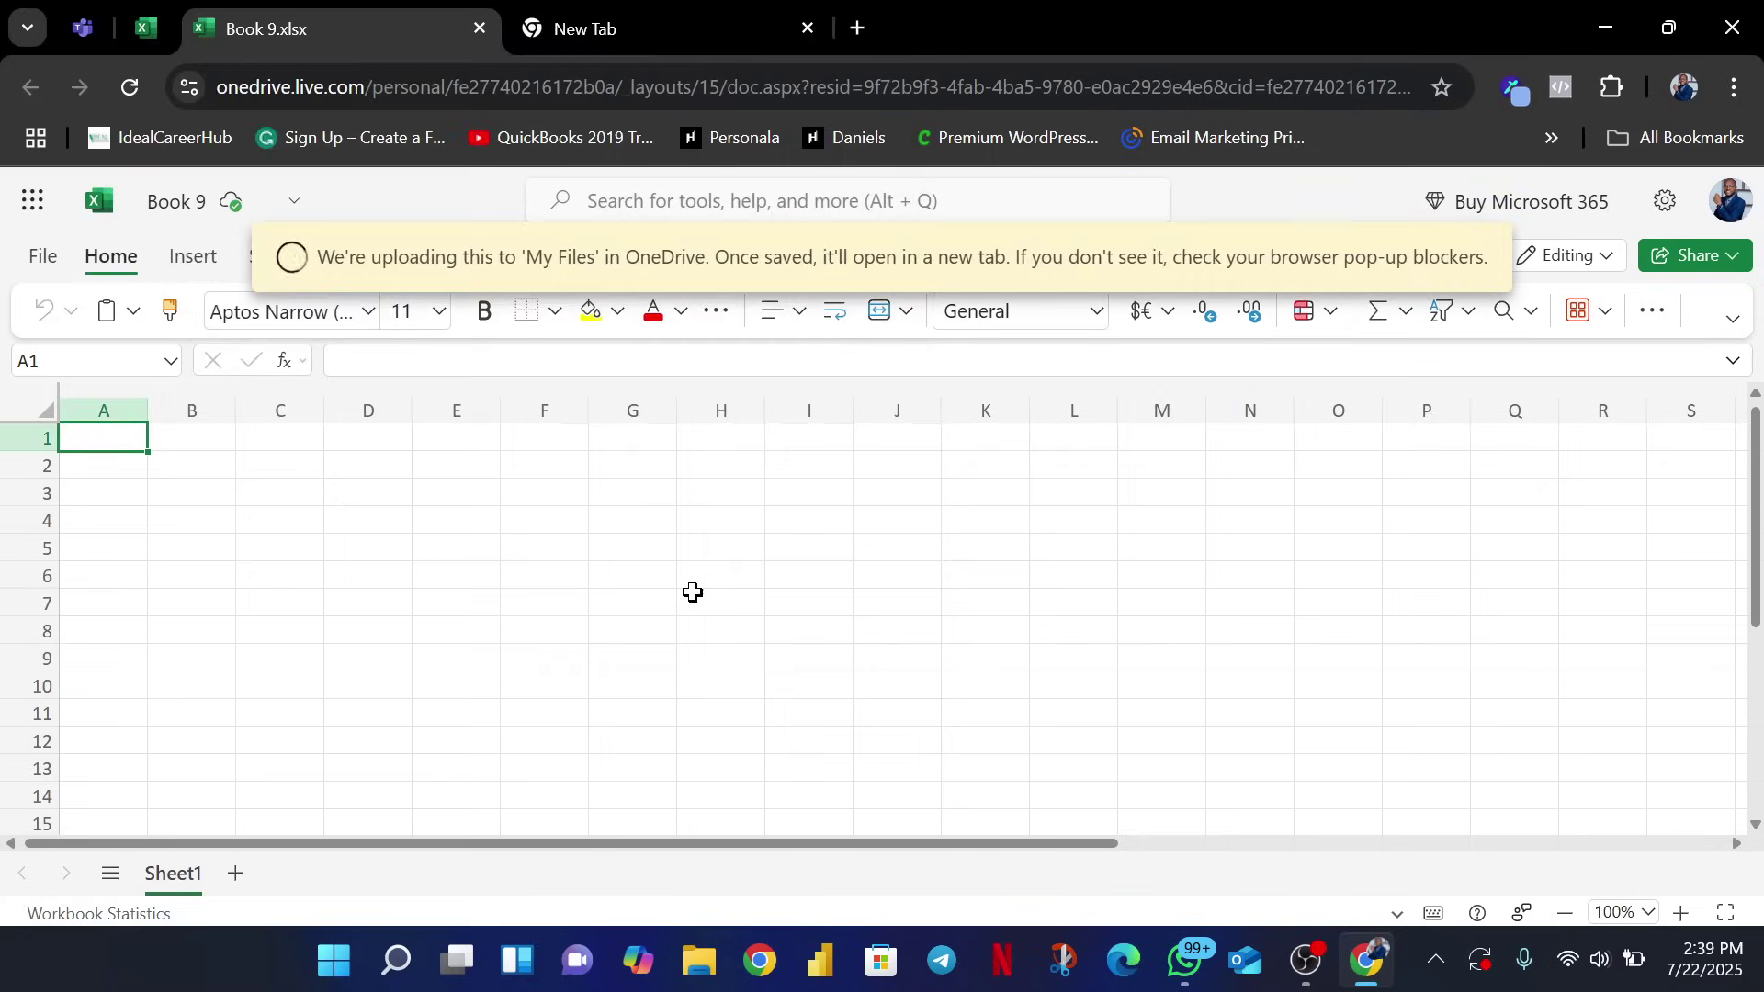
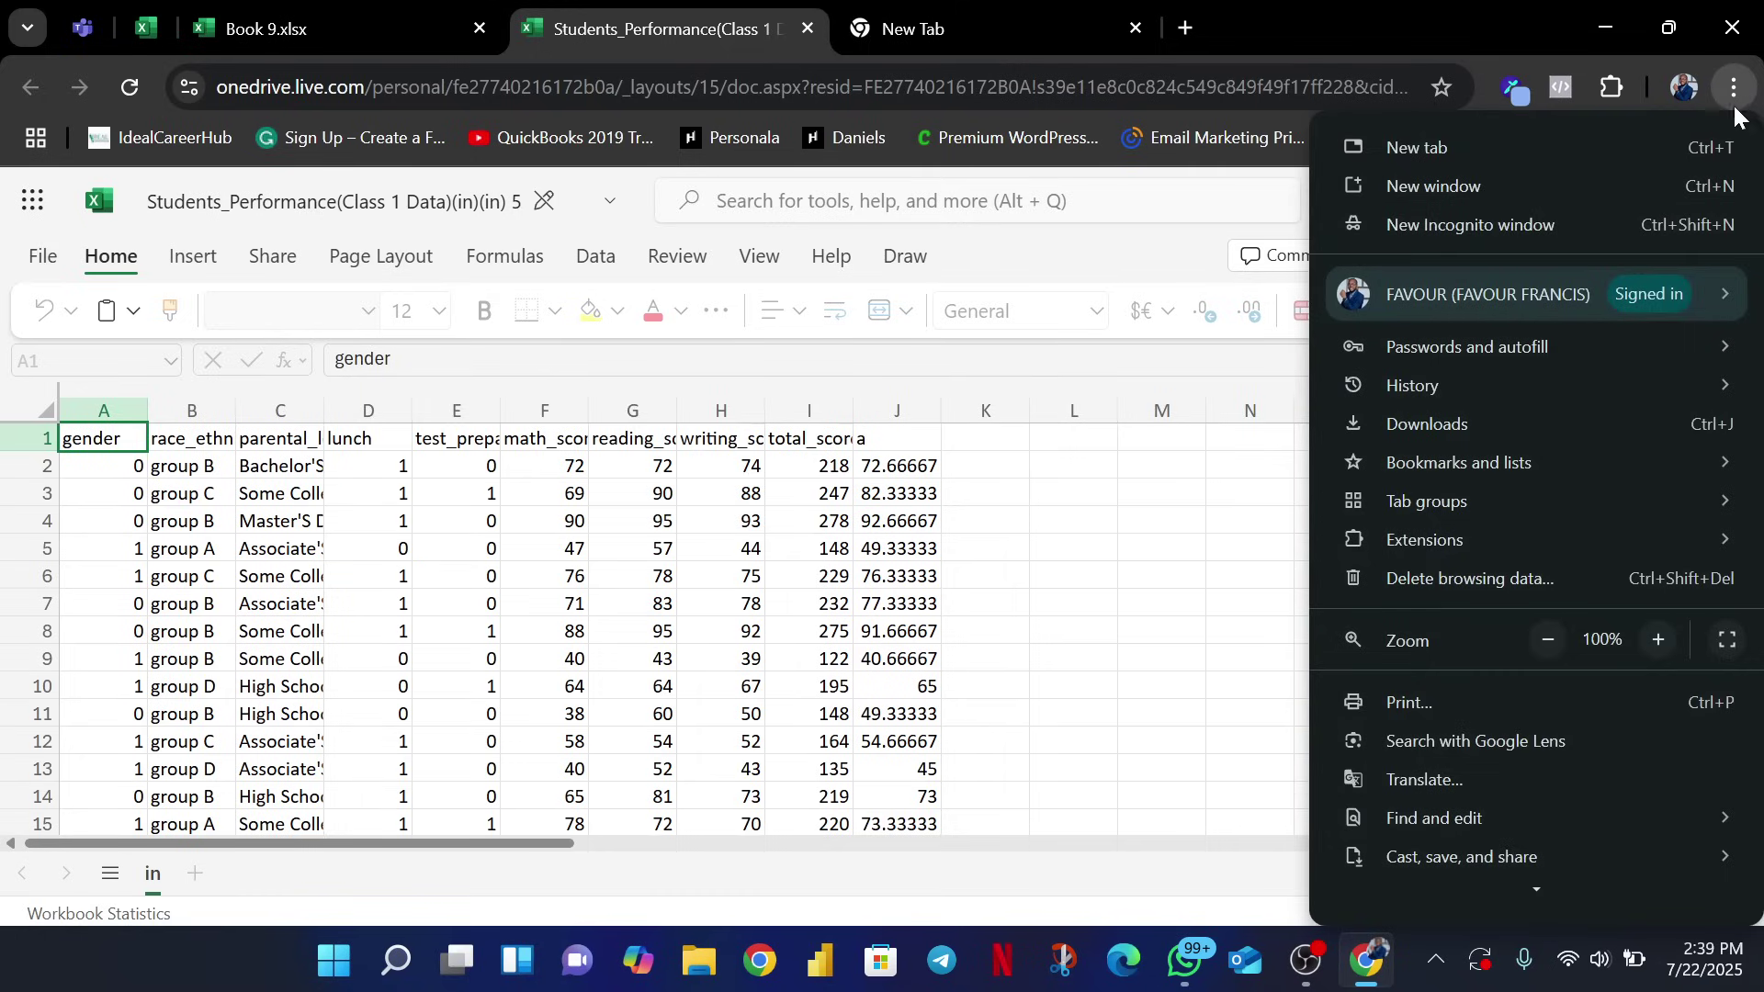
Review Chrome's site setting for pop-ups and redirects, and return to the Students_Performance workbook
scroll(1468, 561, "down", 3)
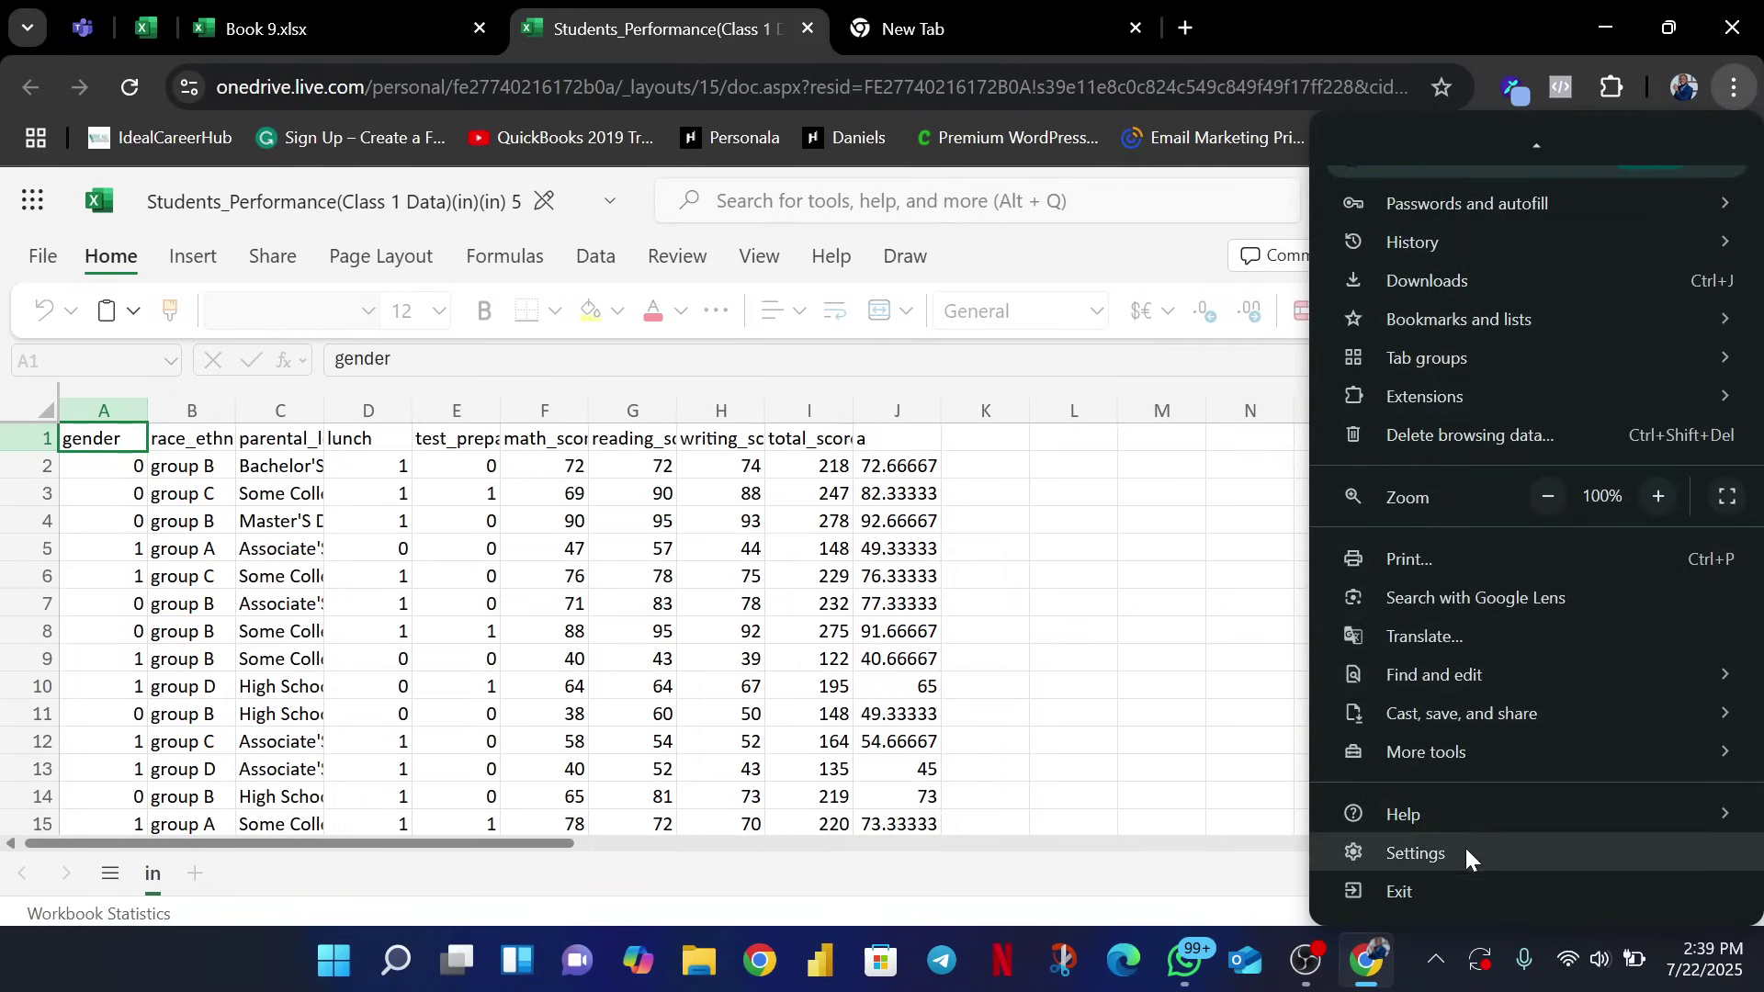
left_click(1464, 852)
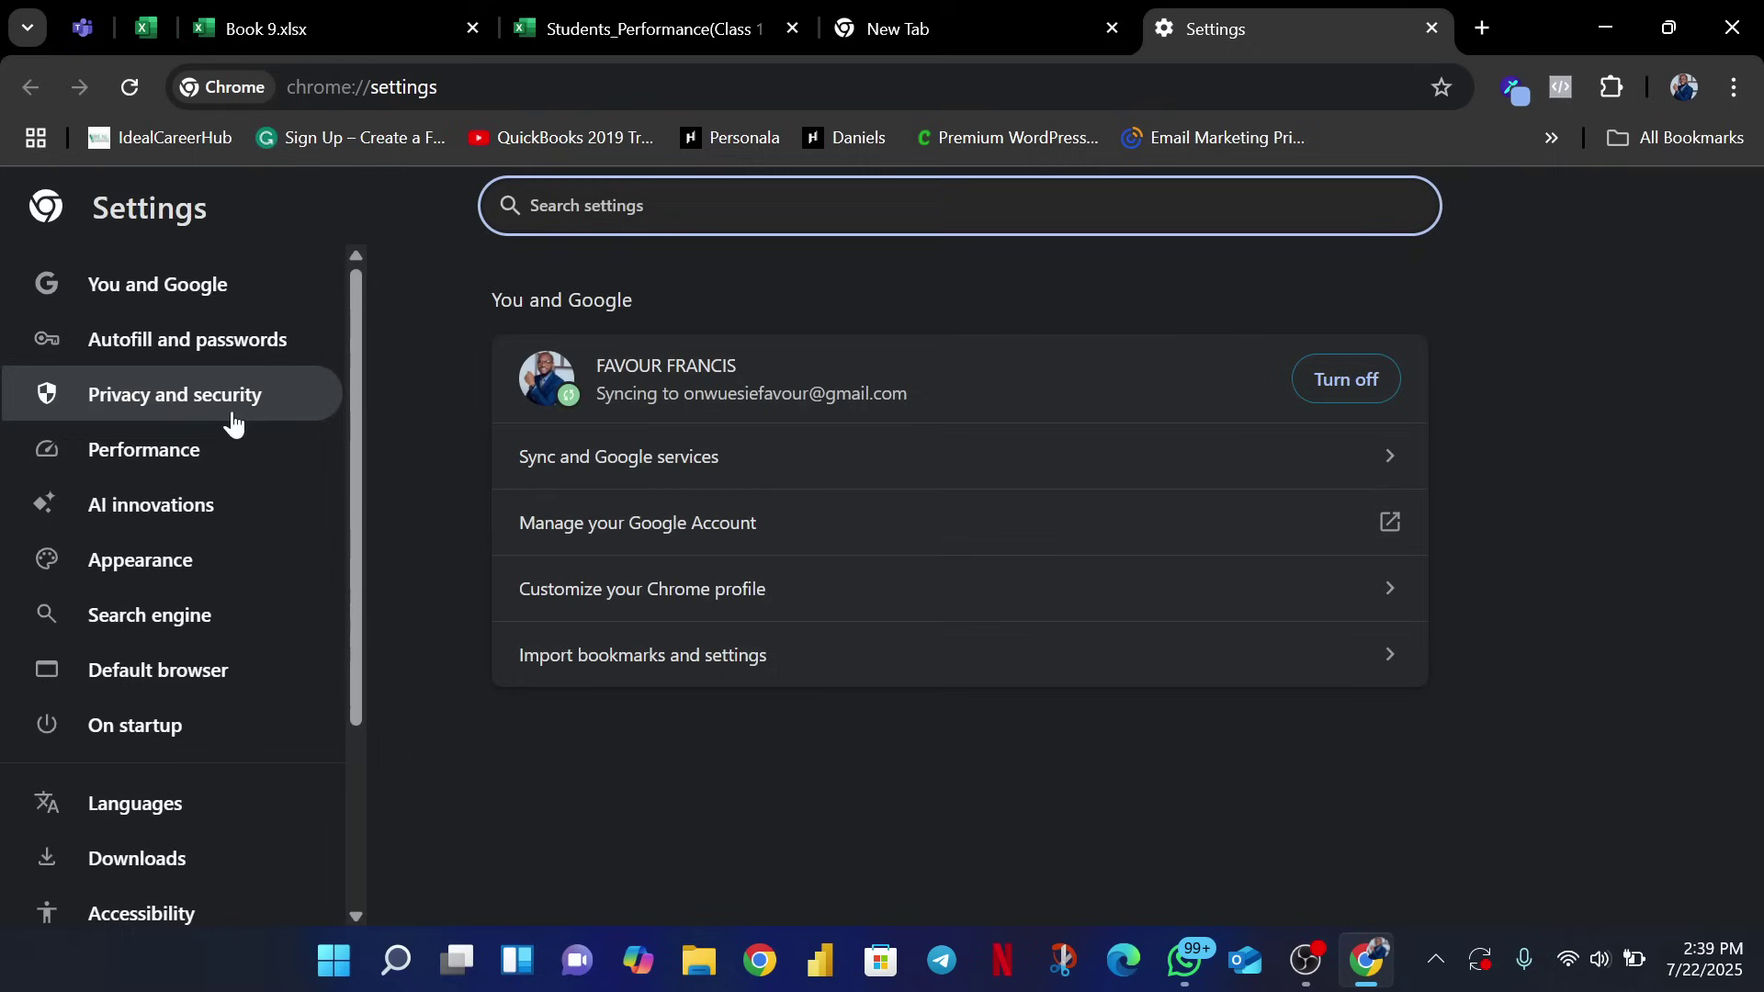
left_click(159, 418)
scroll(808, 569, "down", 5)
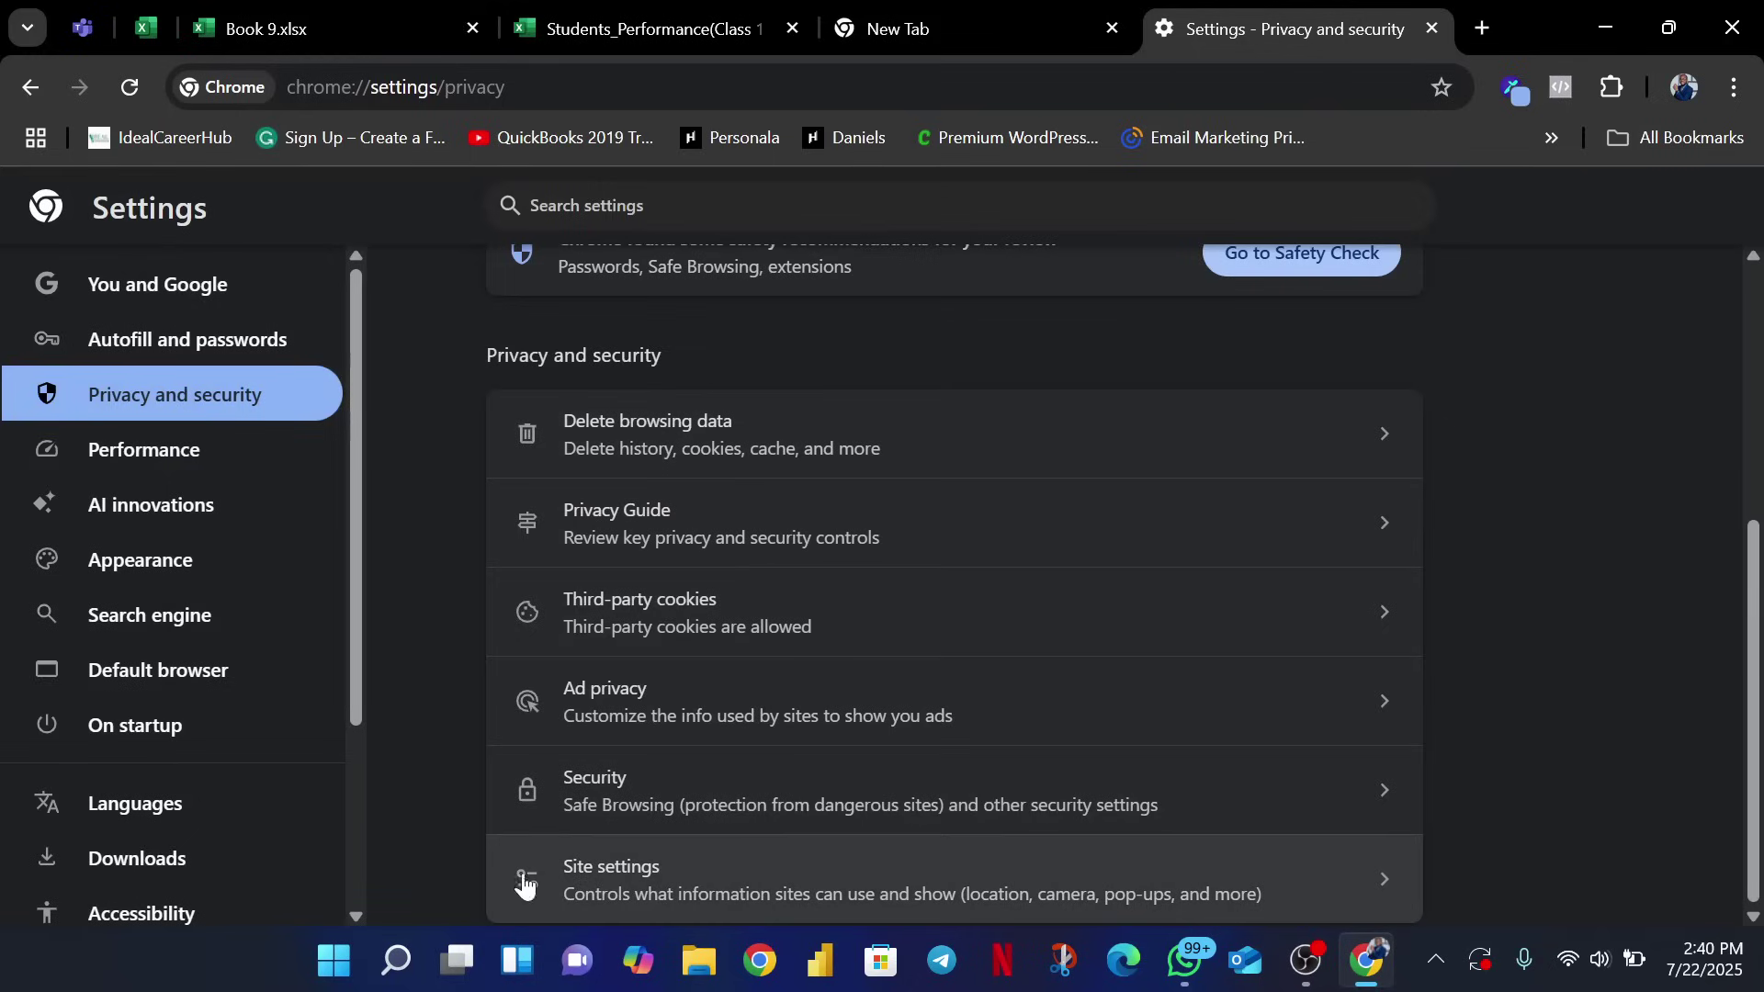
left_click(716, 884)
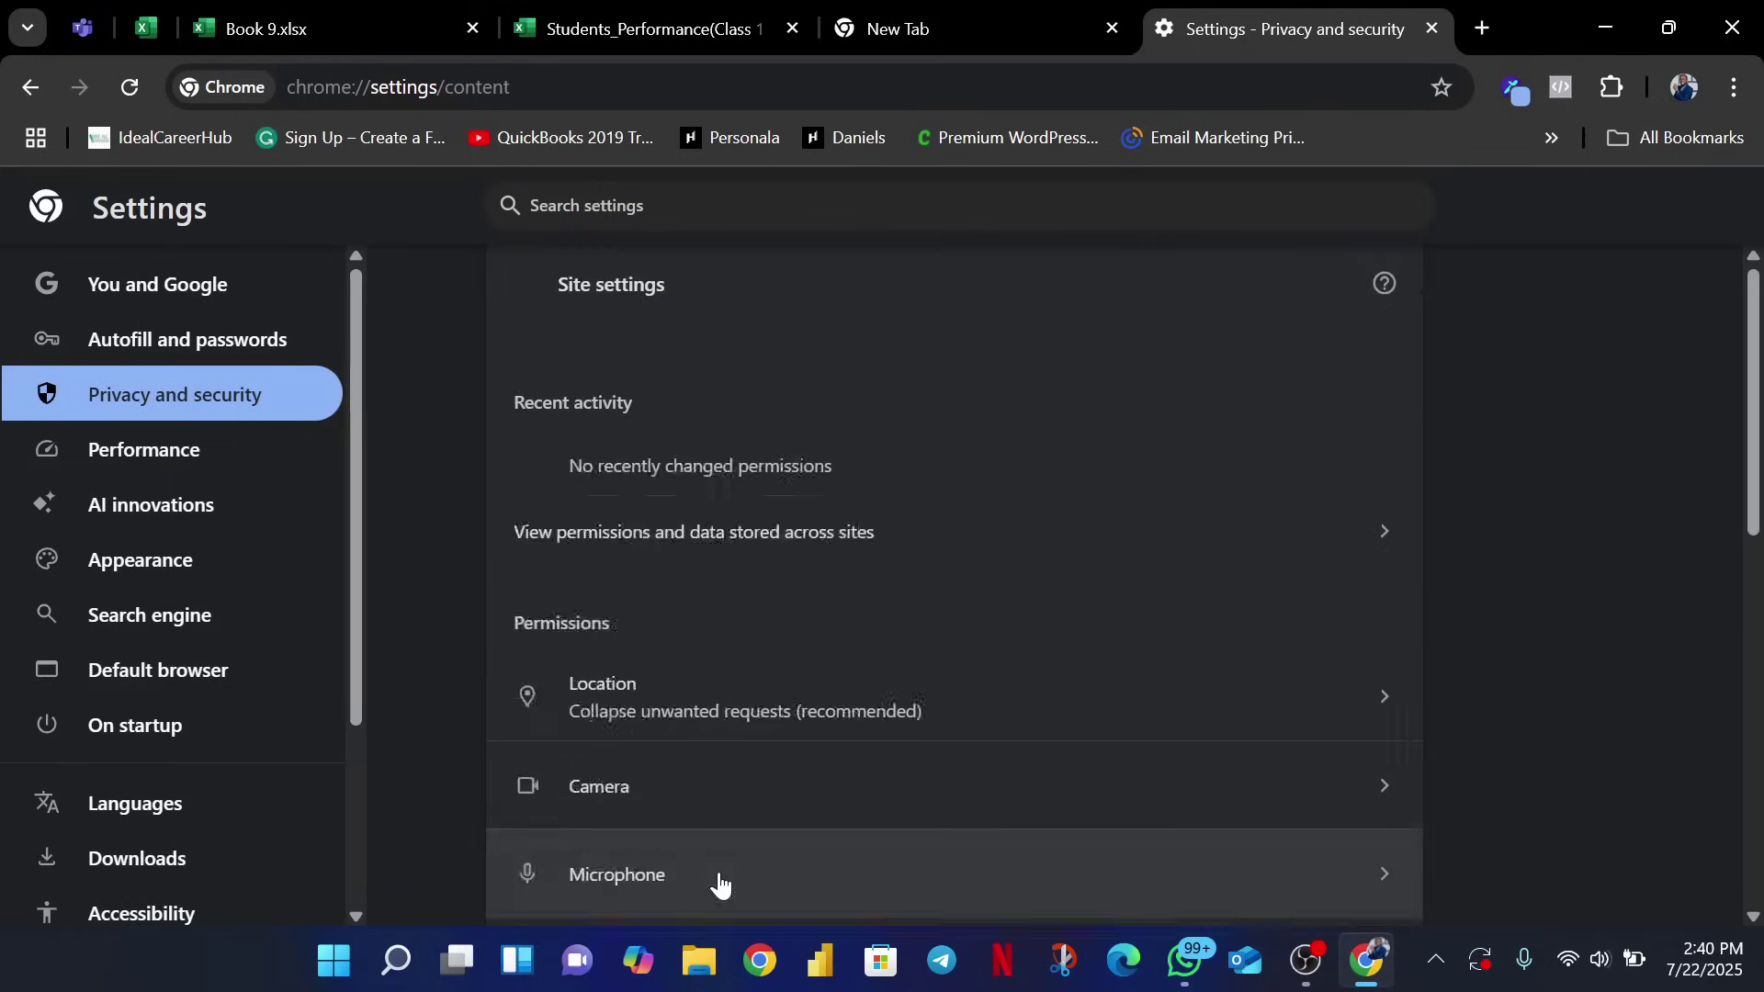
scroll(729, 512, "down", 10)
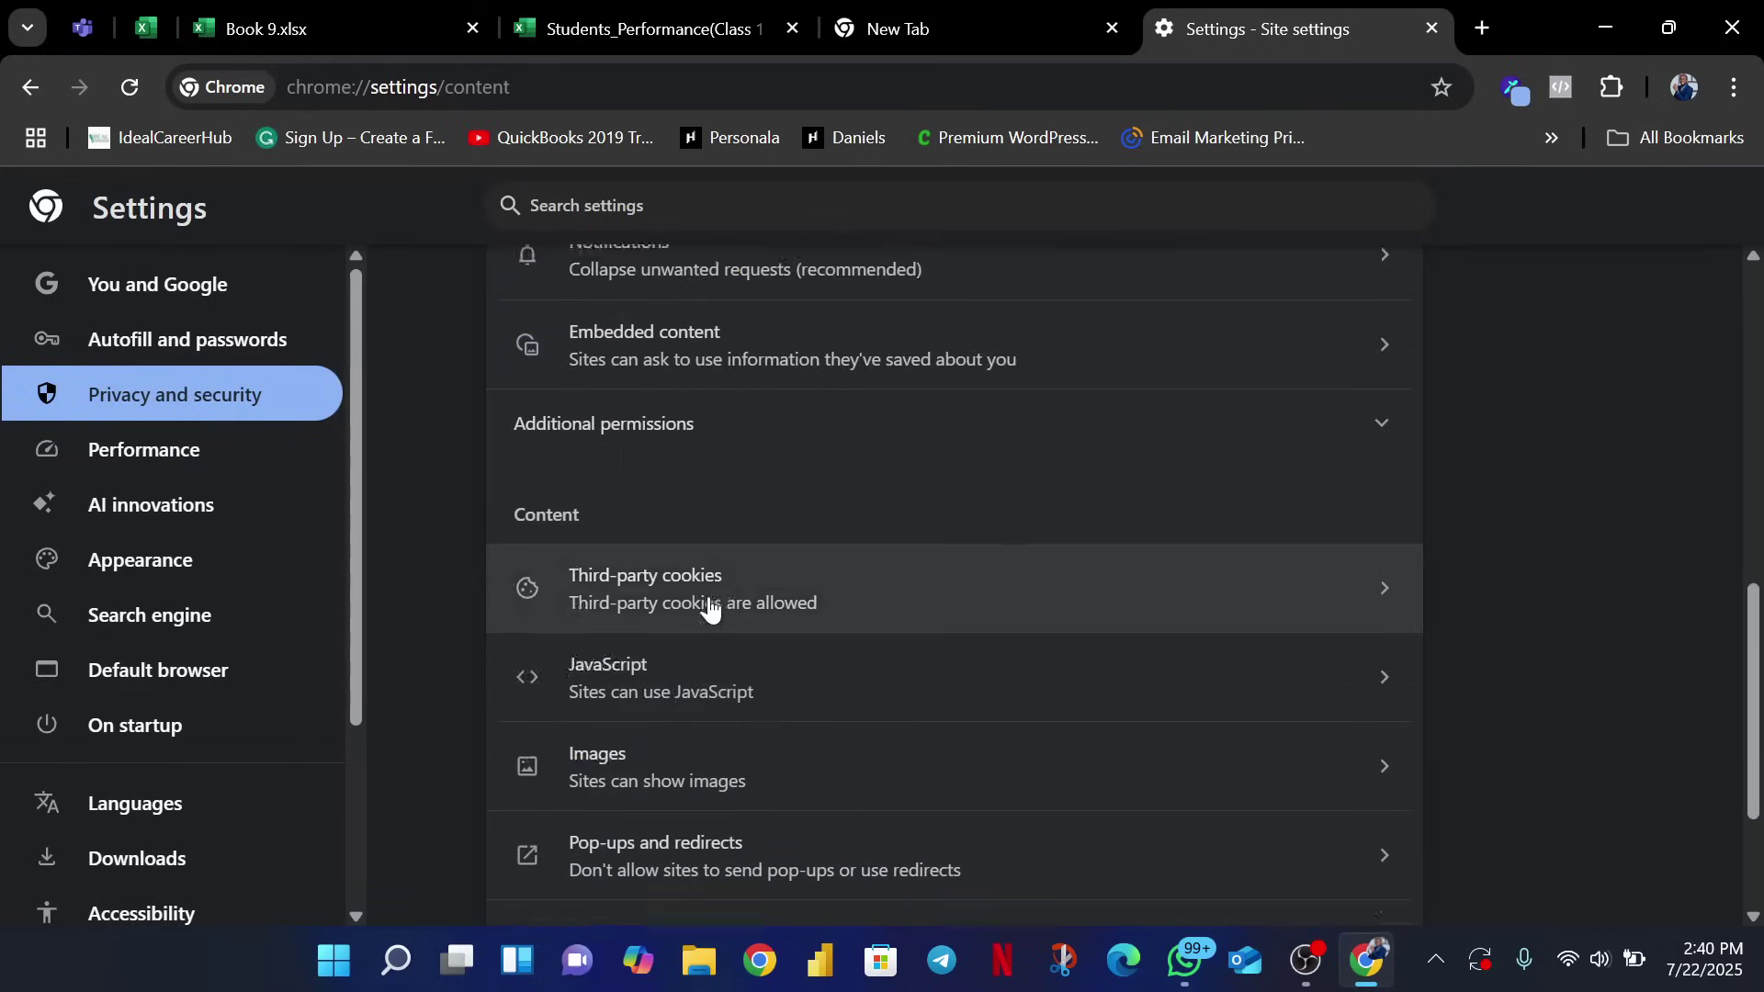
scroll(710, 606, "down", 3)
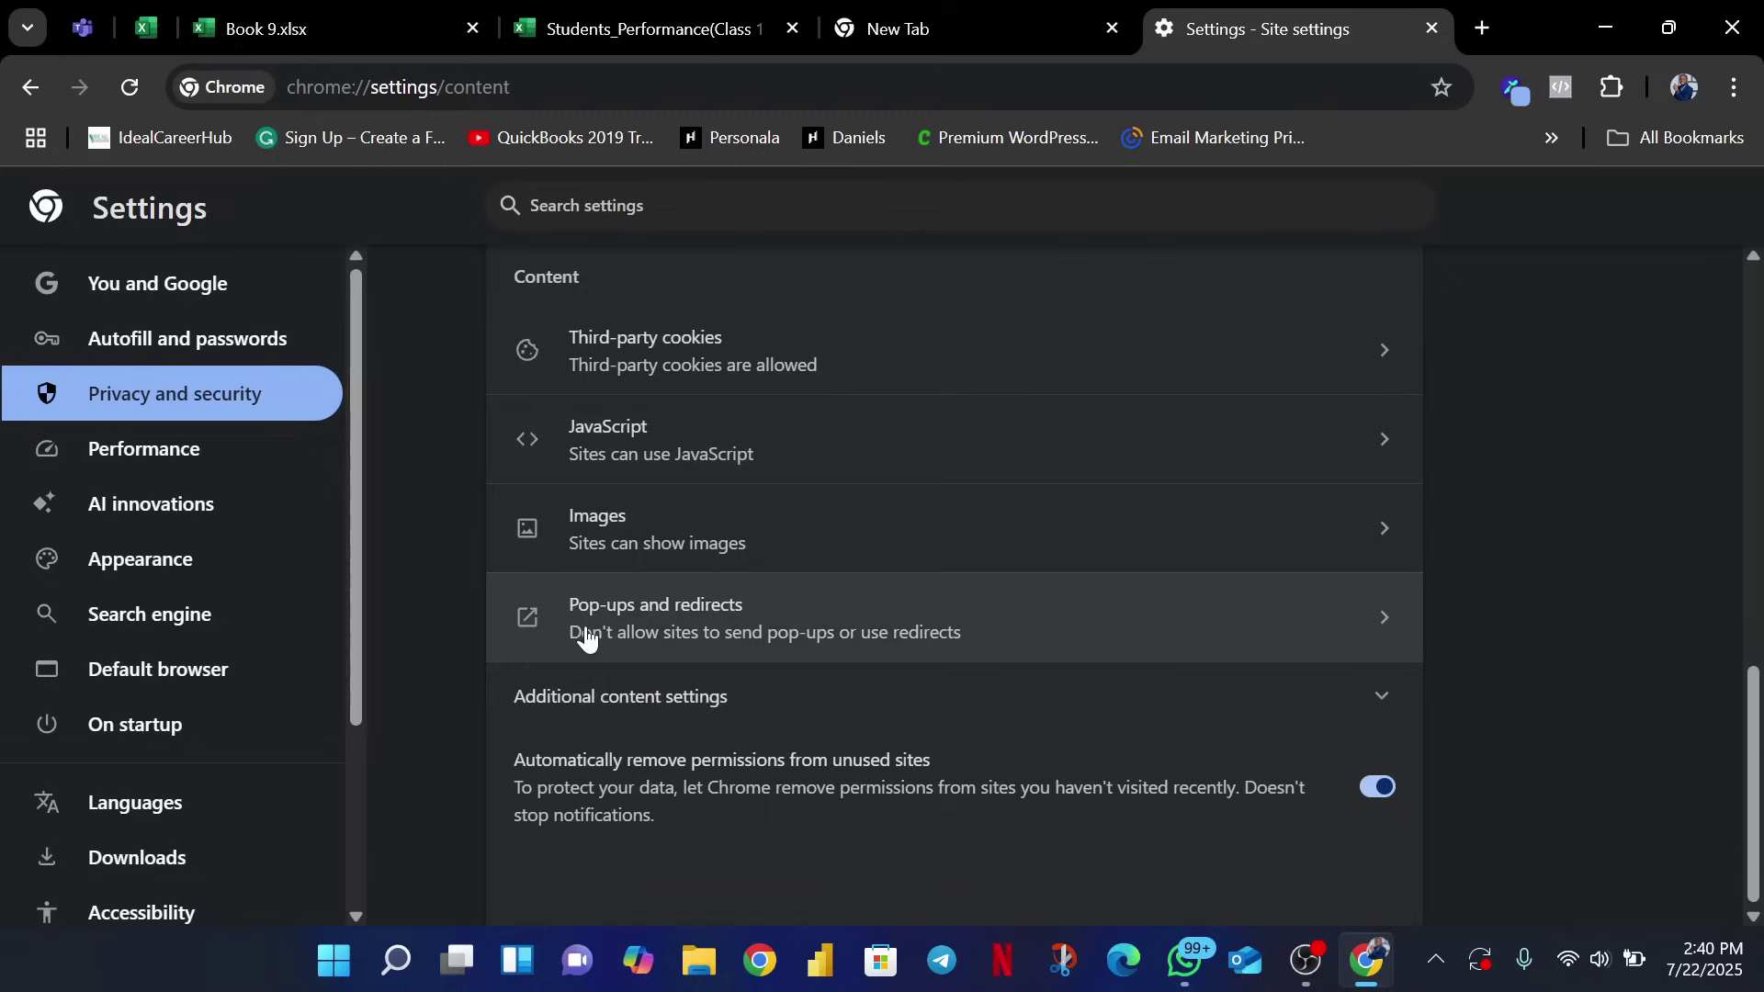
left_click(759, 615)
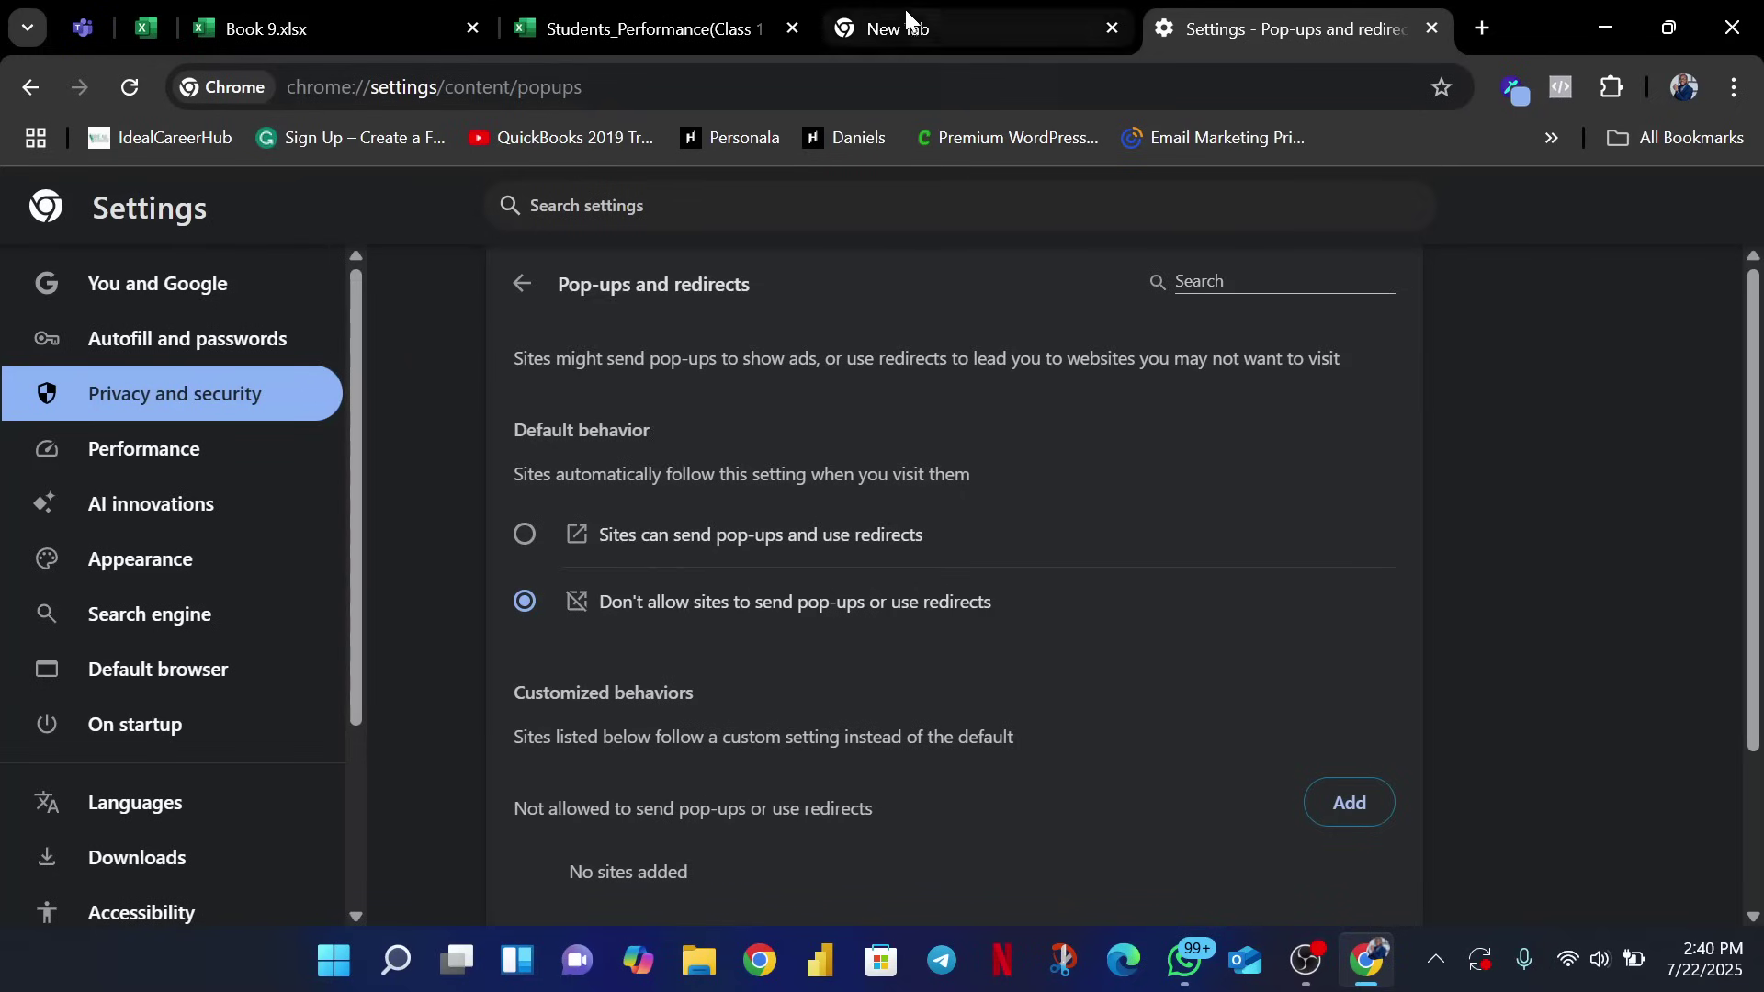
left_click(657, 31)
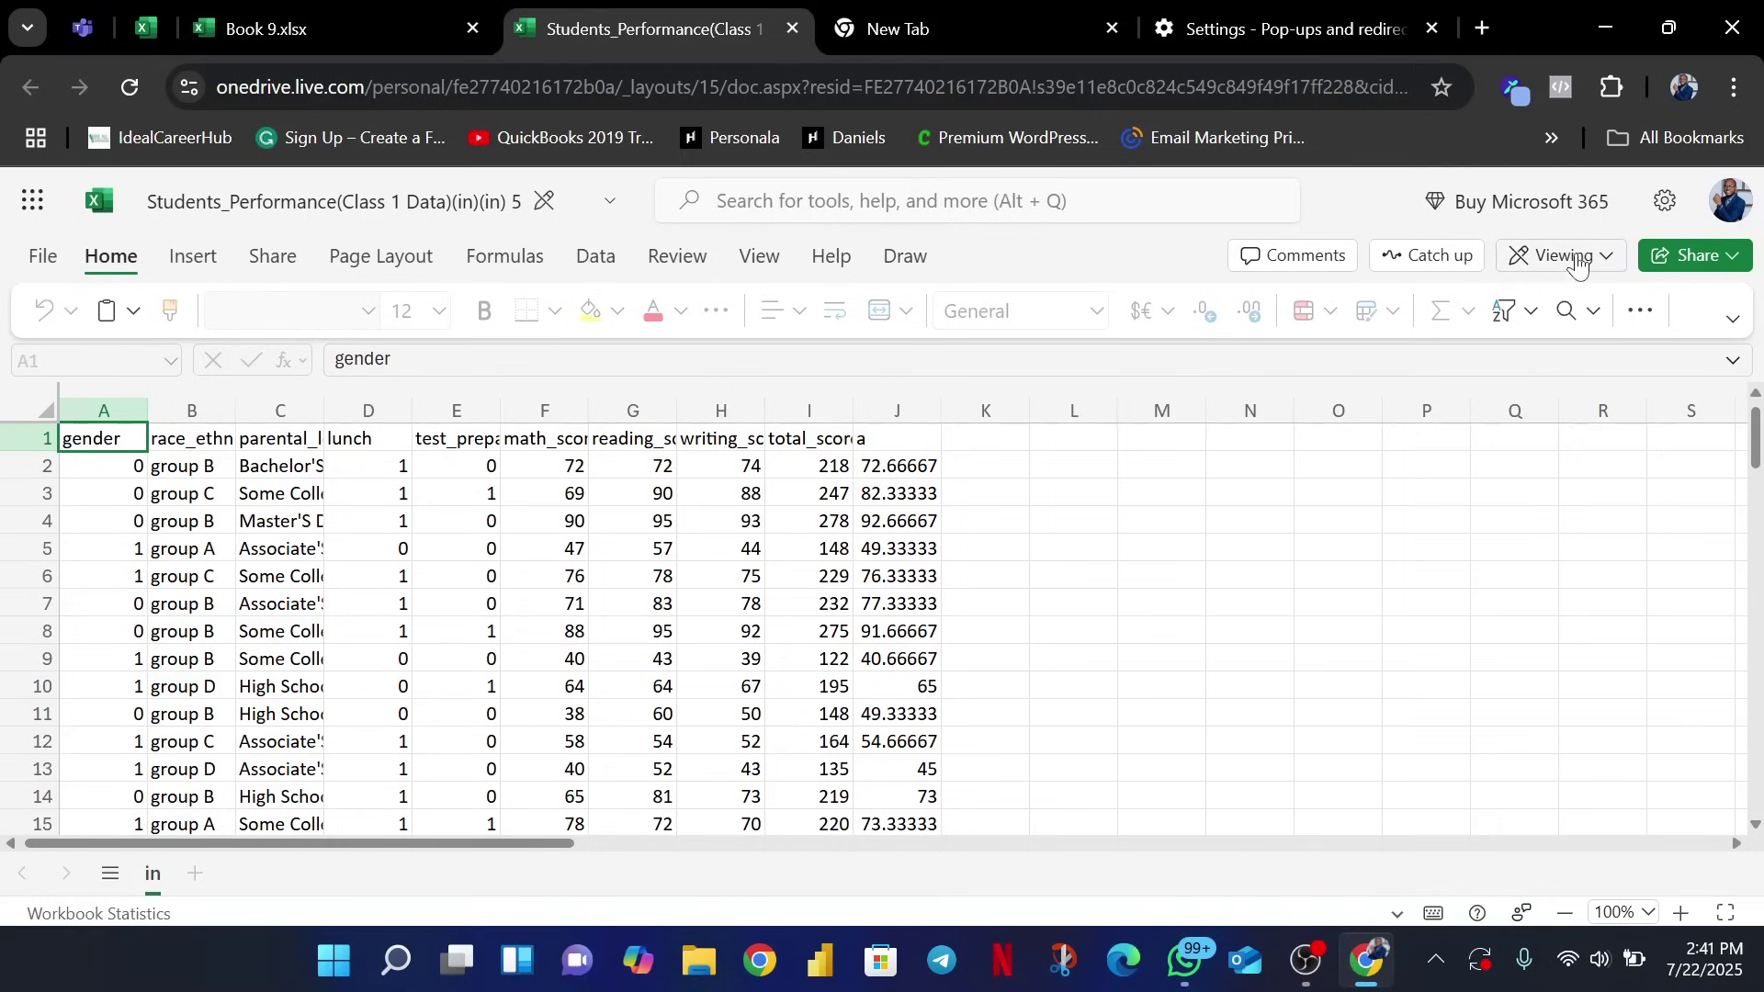
left_click(818, 522)
left_click(659, 634)
left_click(470, 574)
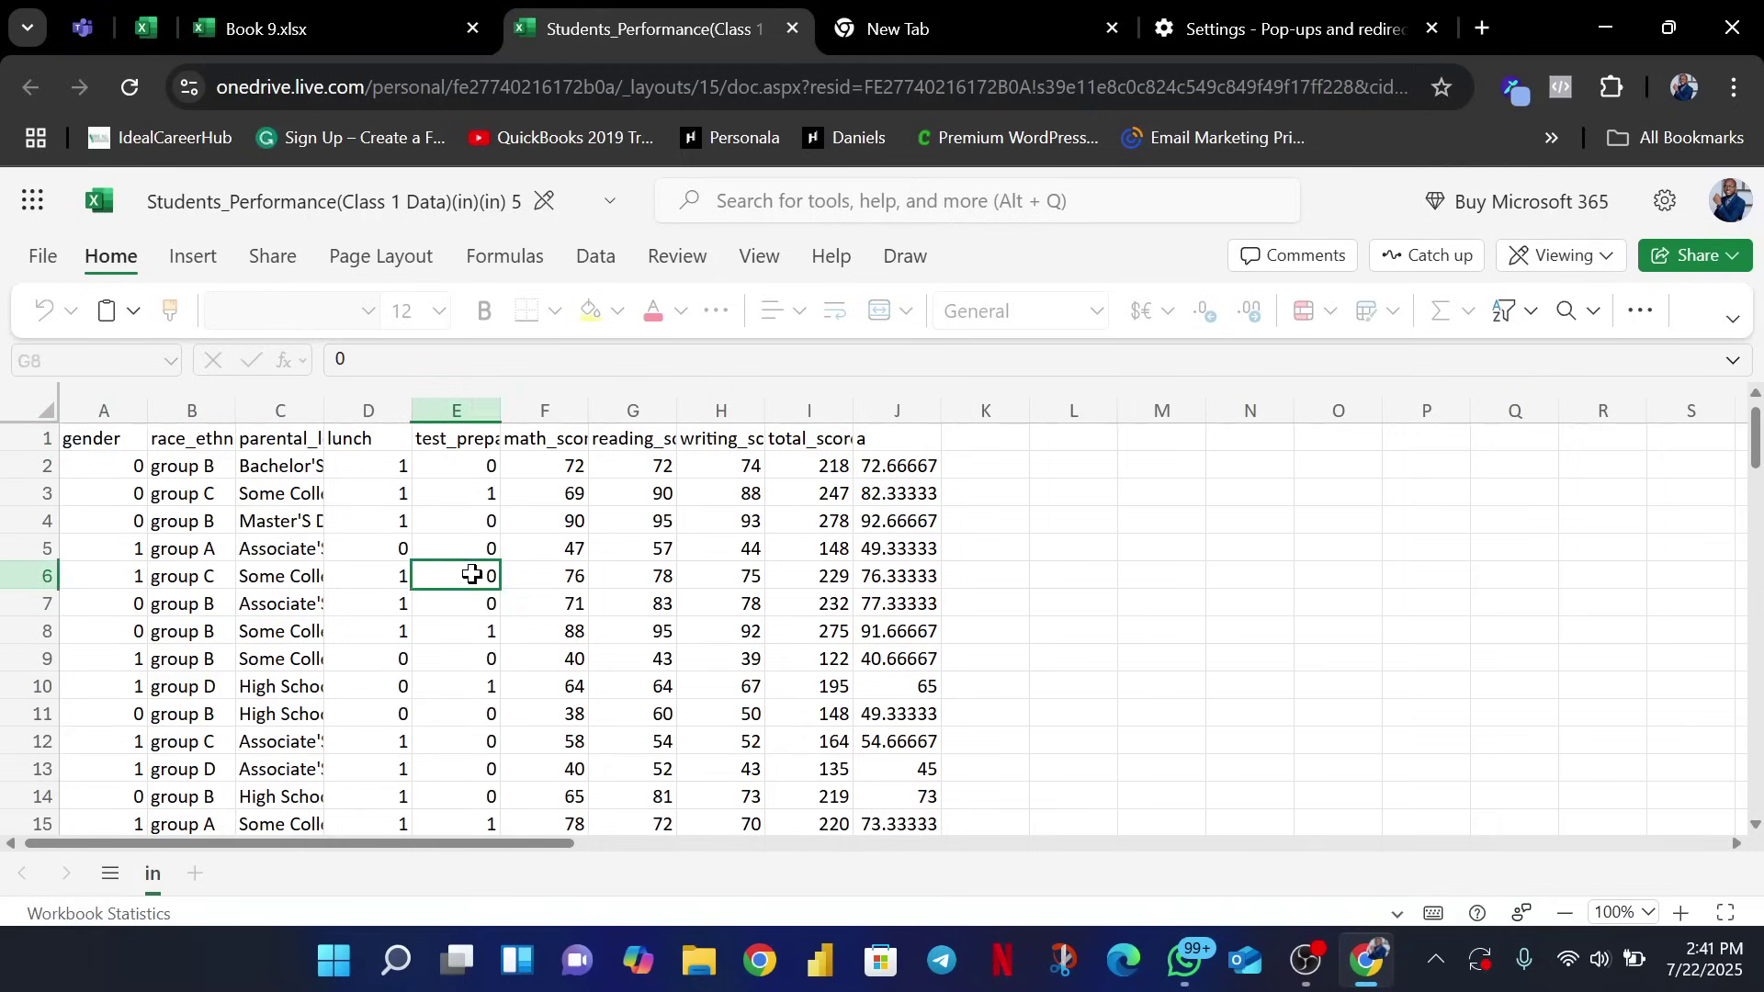
left_click(528, 485)
left_click(783, 459)
left_click(824, 511)
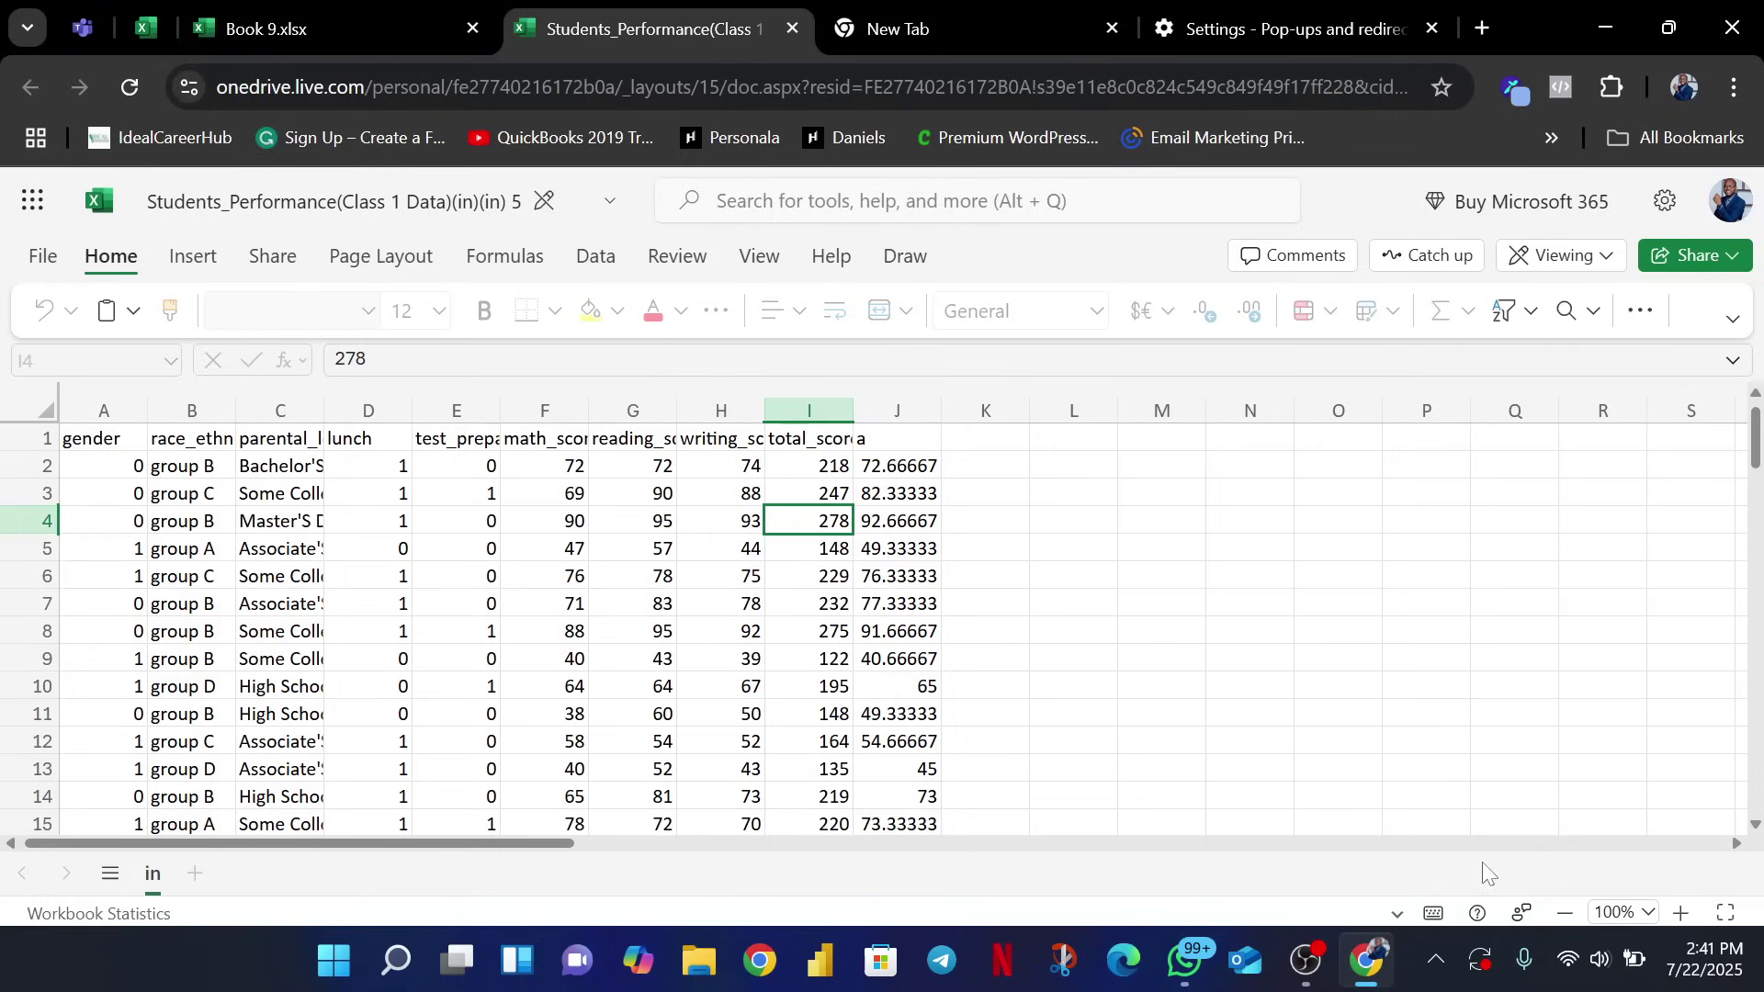
Switch the Students_Performance file from Viewing to Editing mode and convert it to the newest file format
left_click(1601, 275)
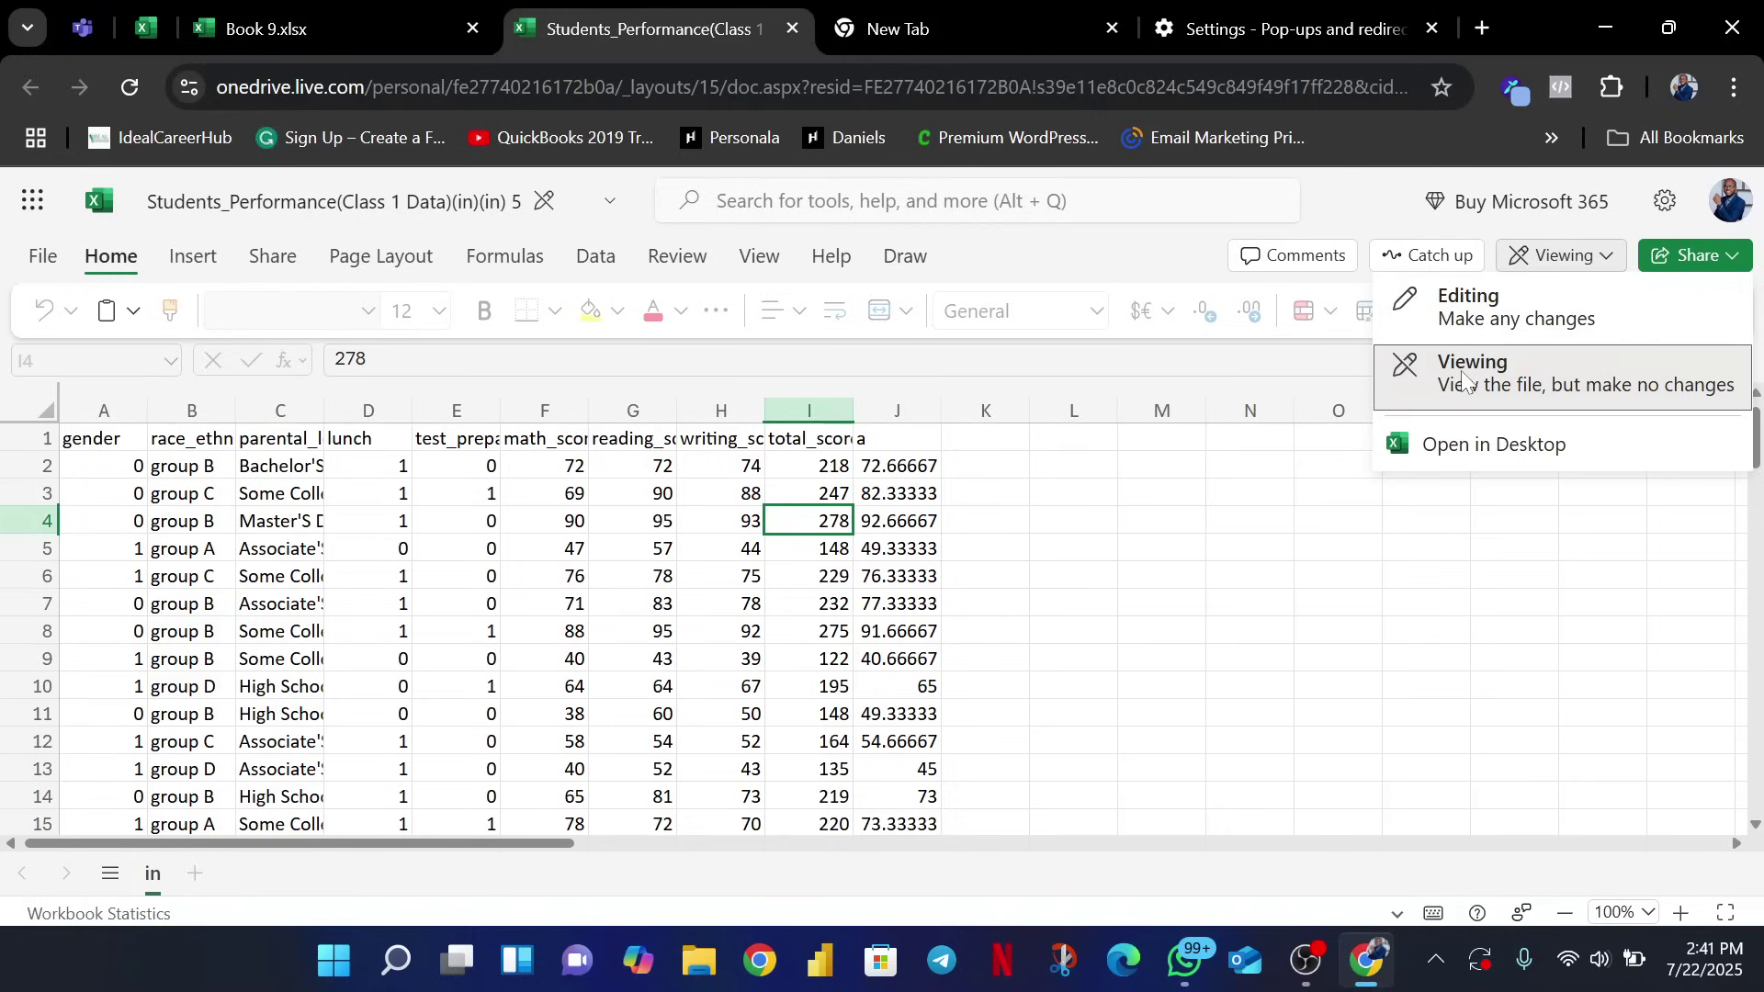
left_click(1481, 319)
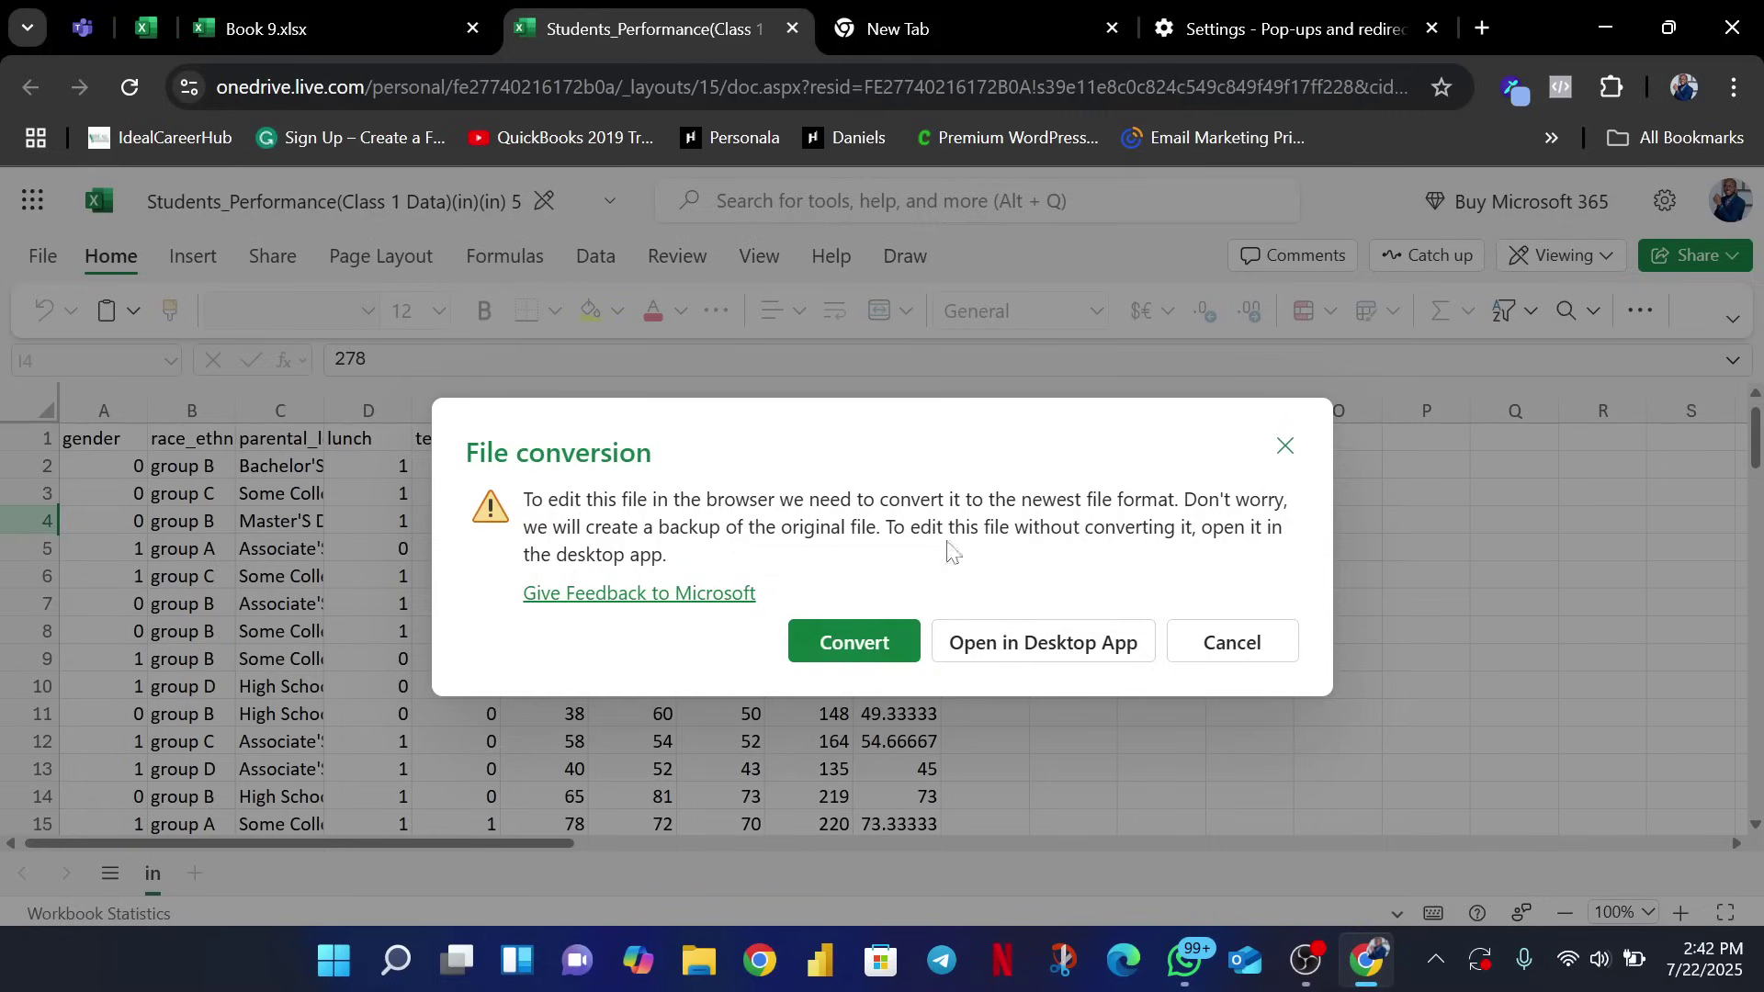
left_click(874, 651)
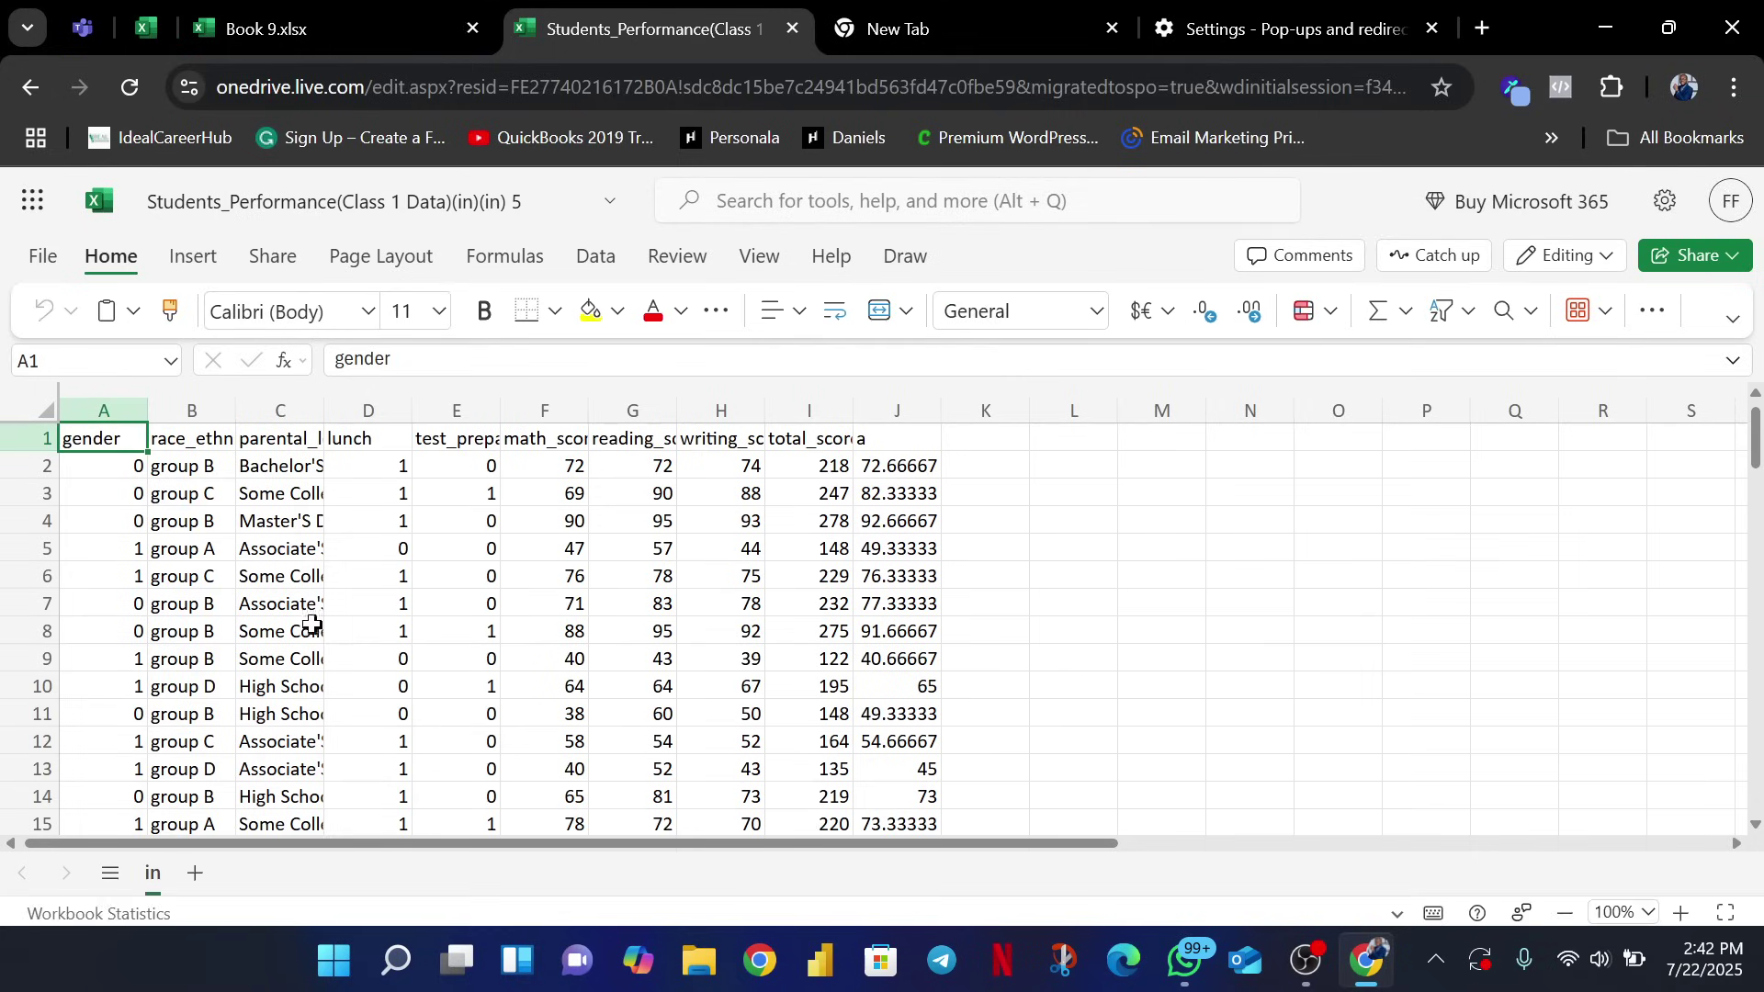
left_click(367, 549)
left_click(601, 654)
left_click(653, 575)
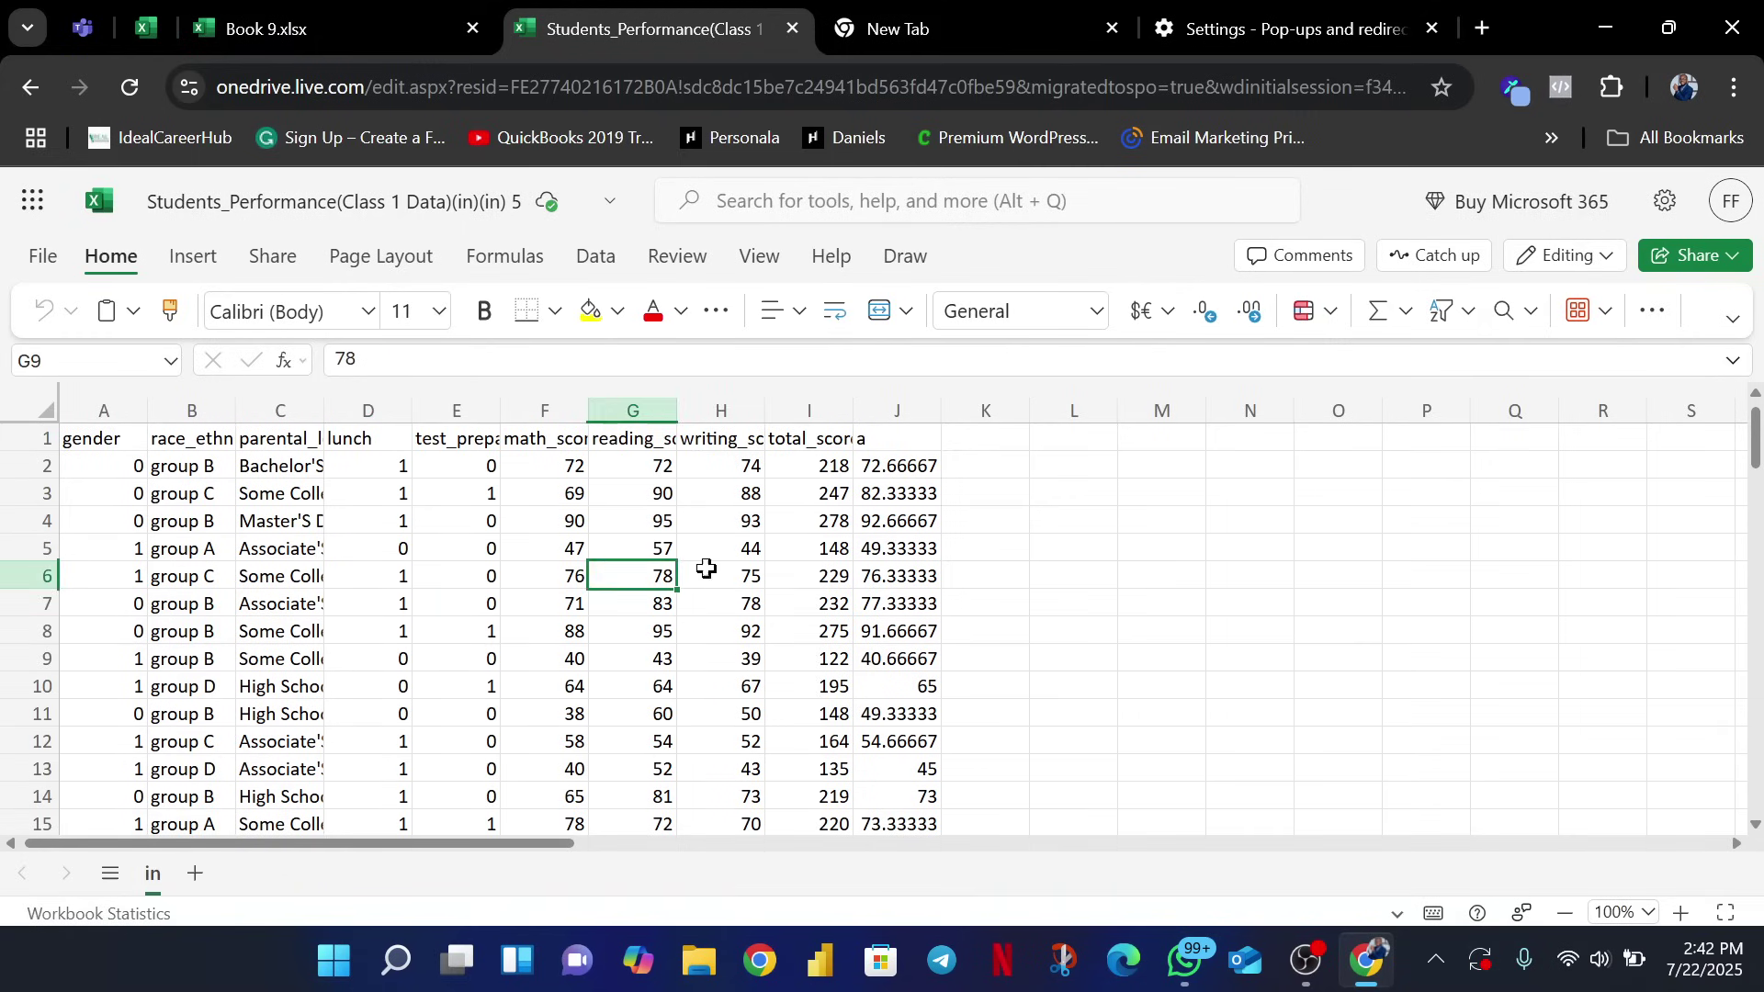
left_click(808, 549)
left_click(830, 597)
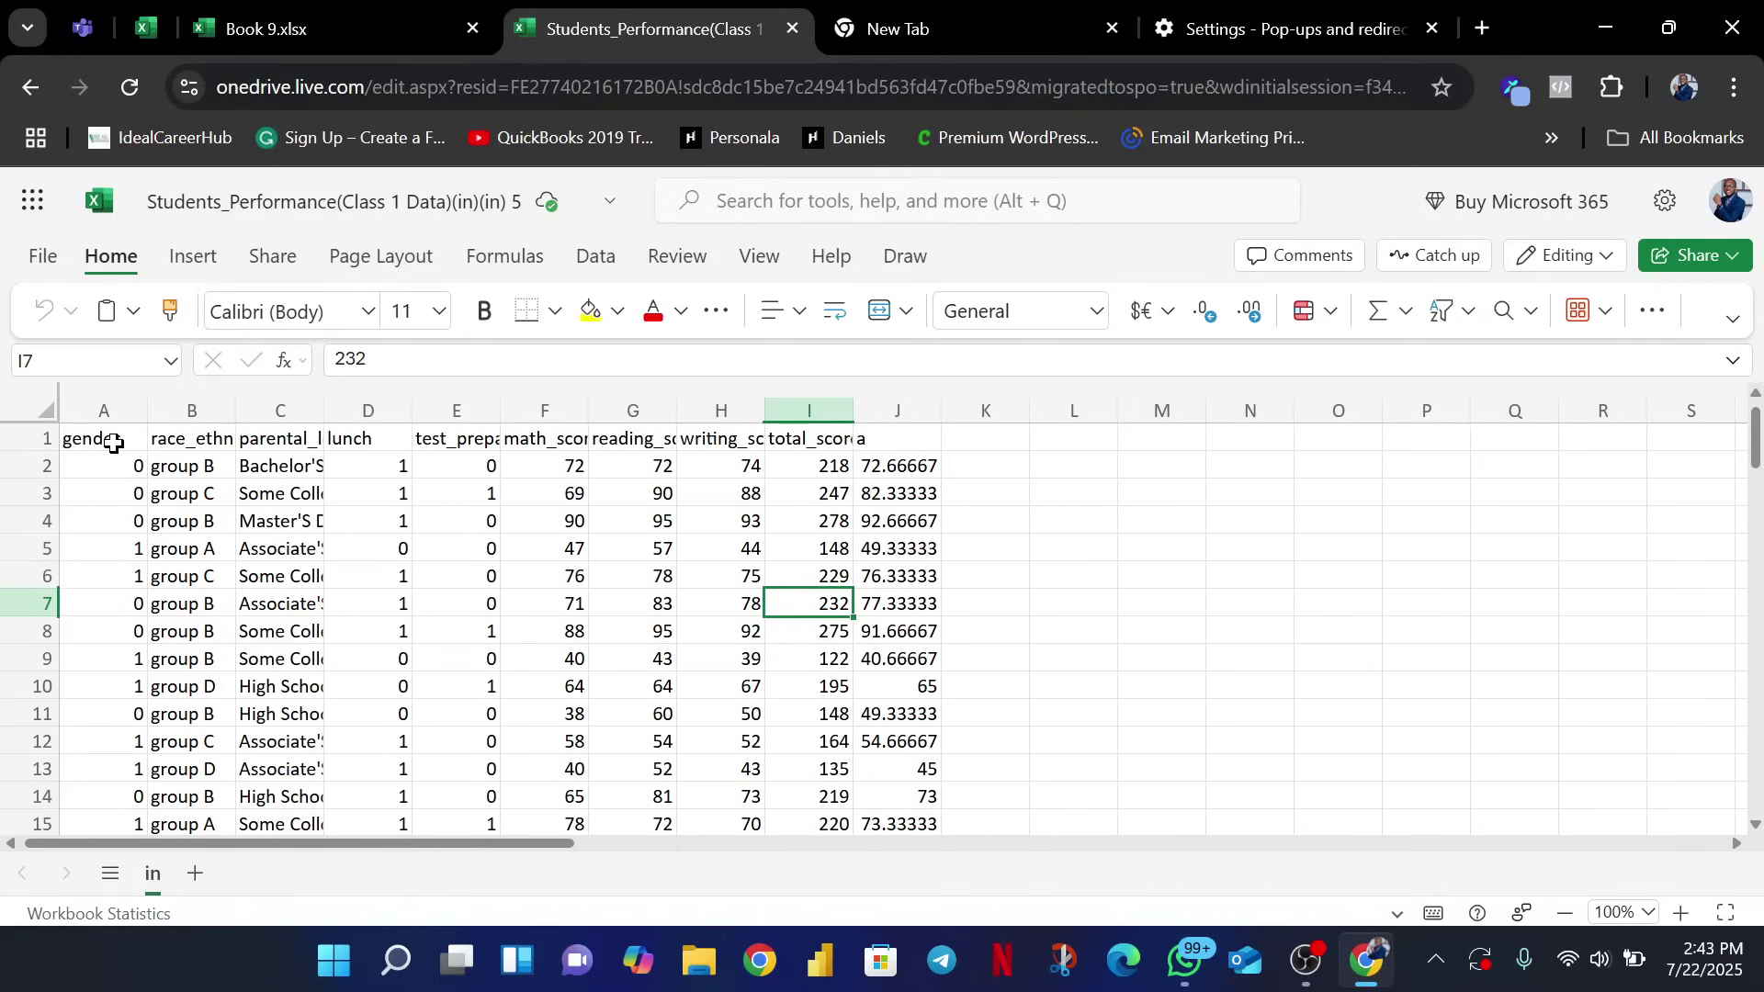
Examine the column headers in A1:J1 with the sheet enlarged to 140%
left_click_drag(113, 444, 846, 464)
left_click(627, 496)
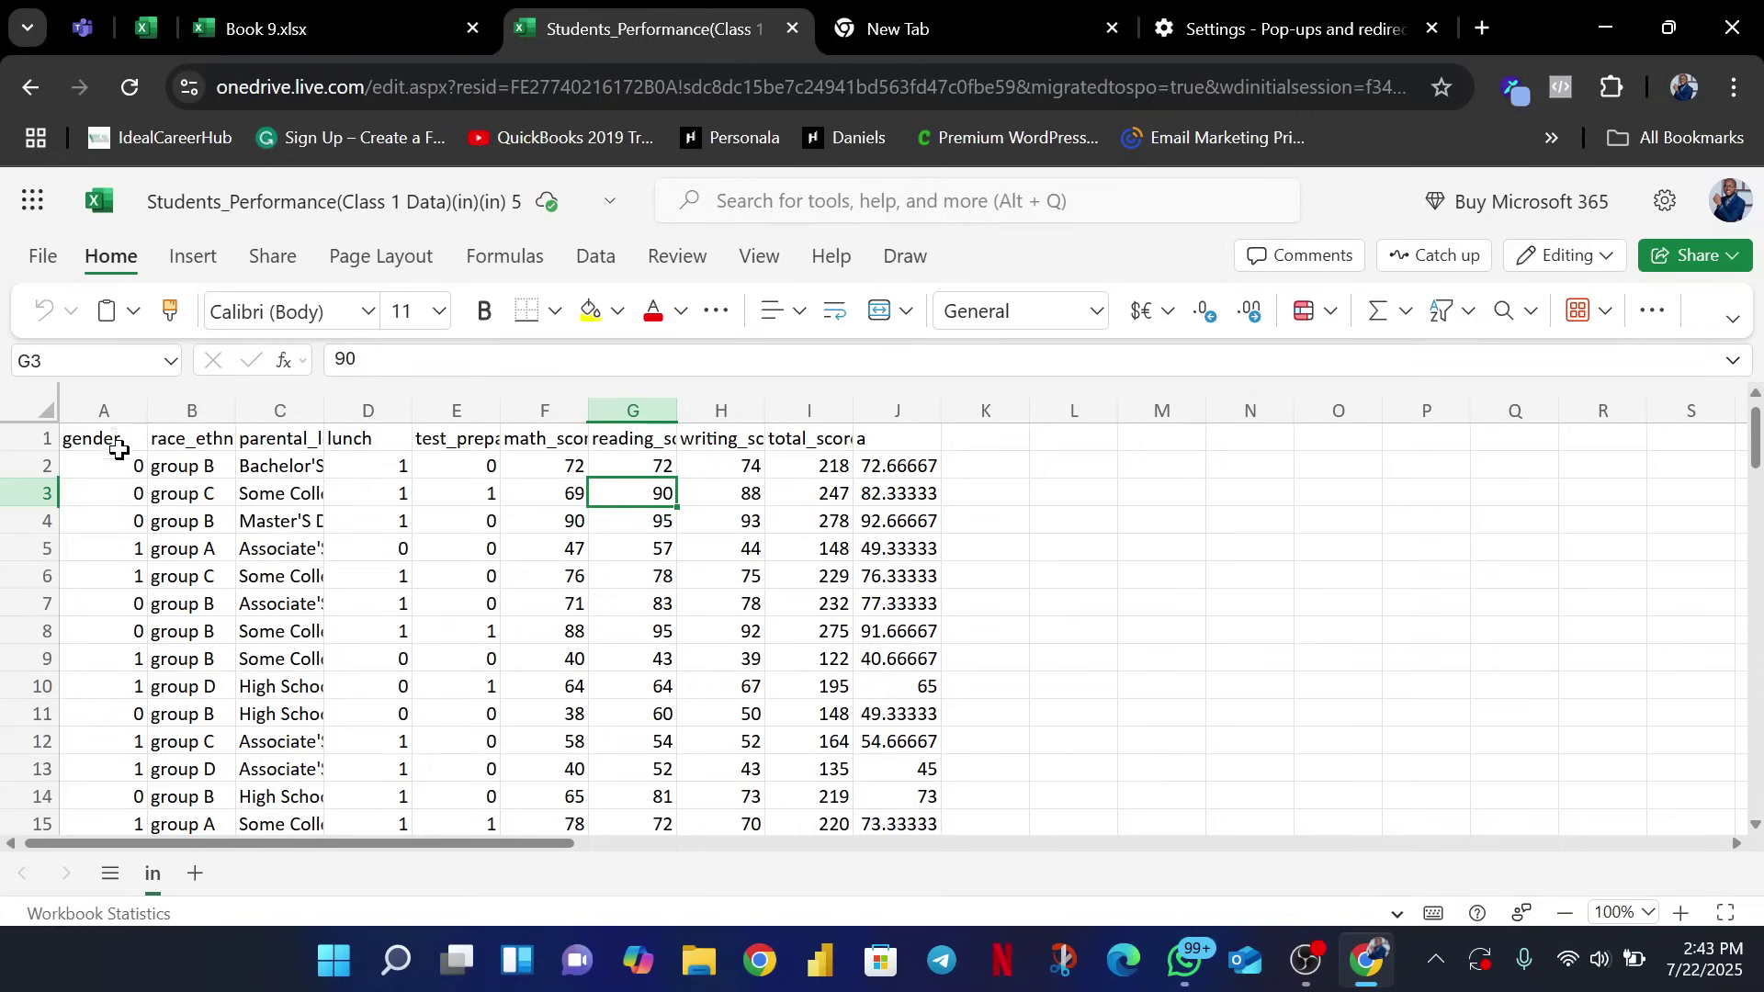
left_click_drag(80, 444, 897, 428)
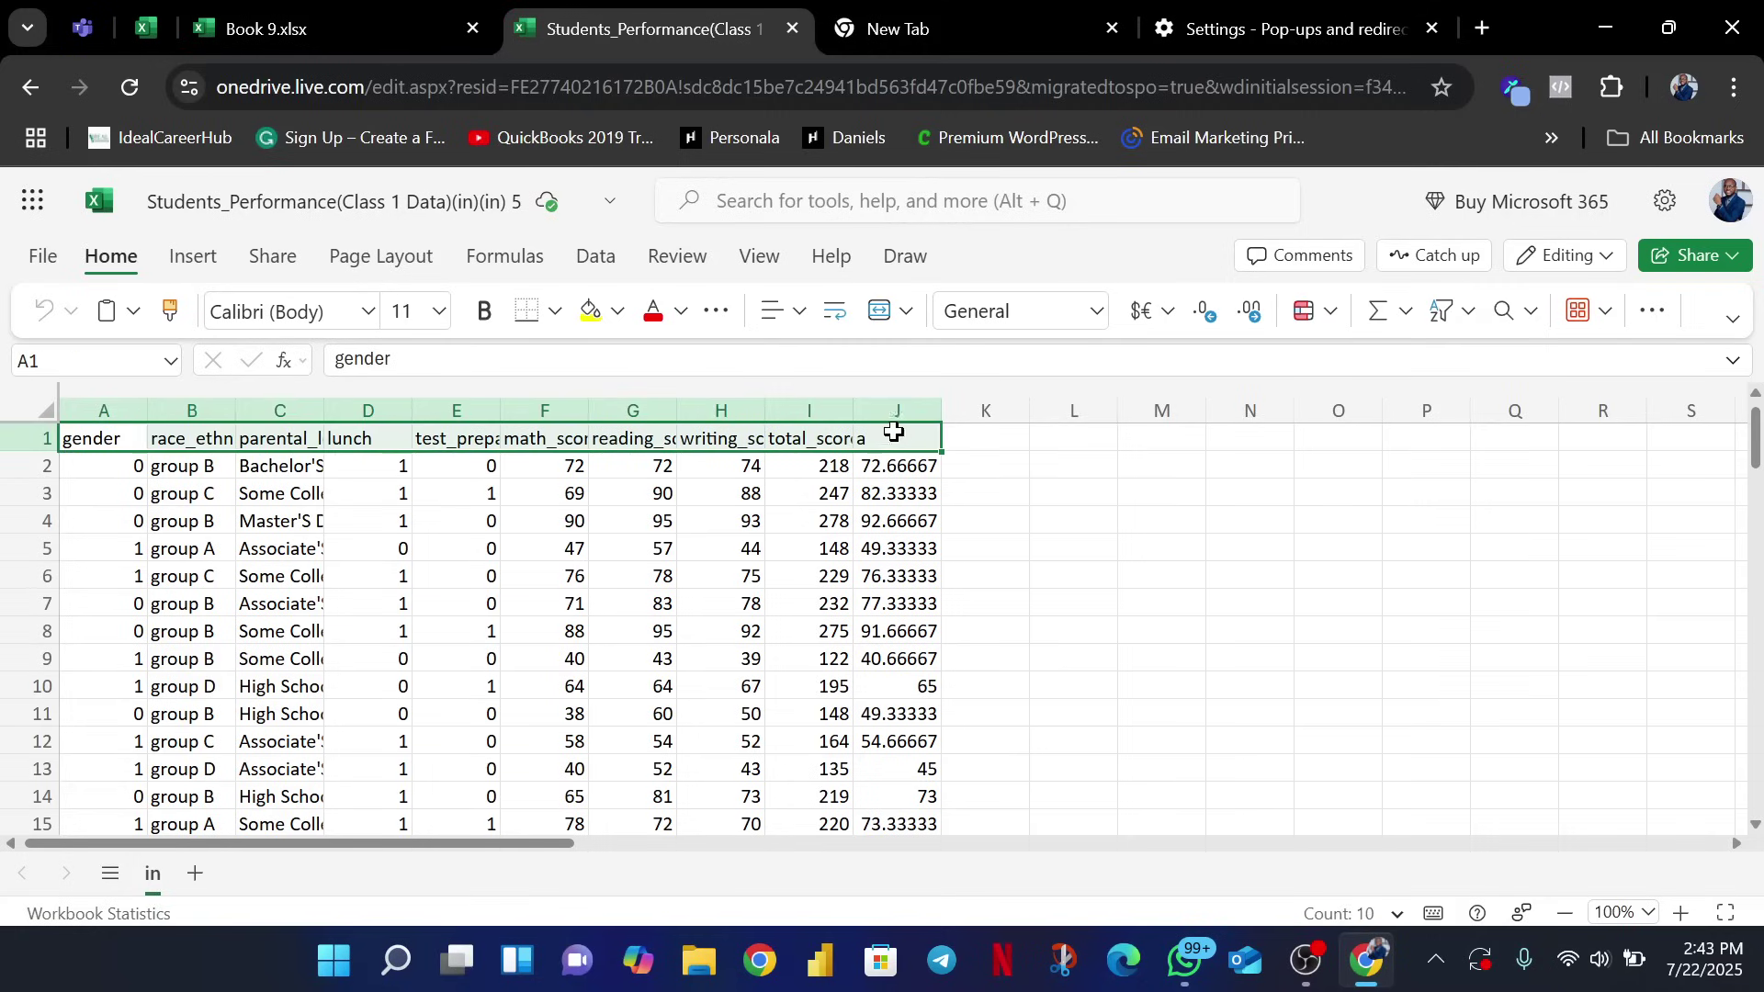
left_click(1680, 915)
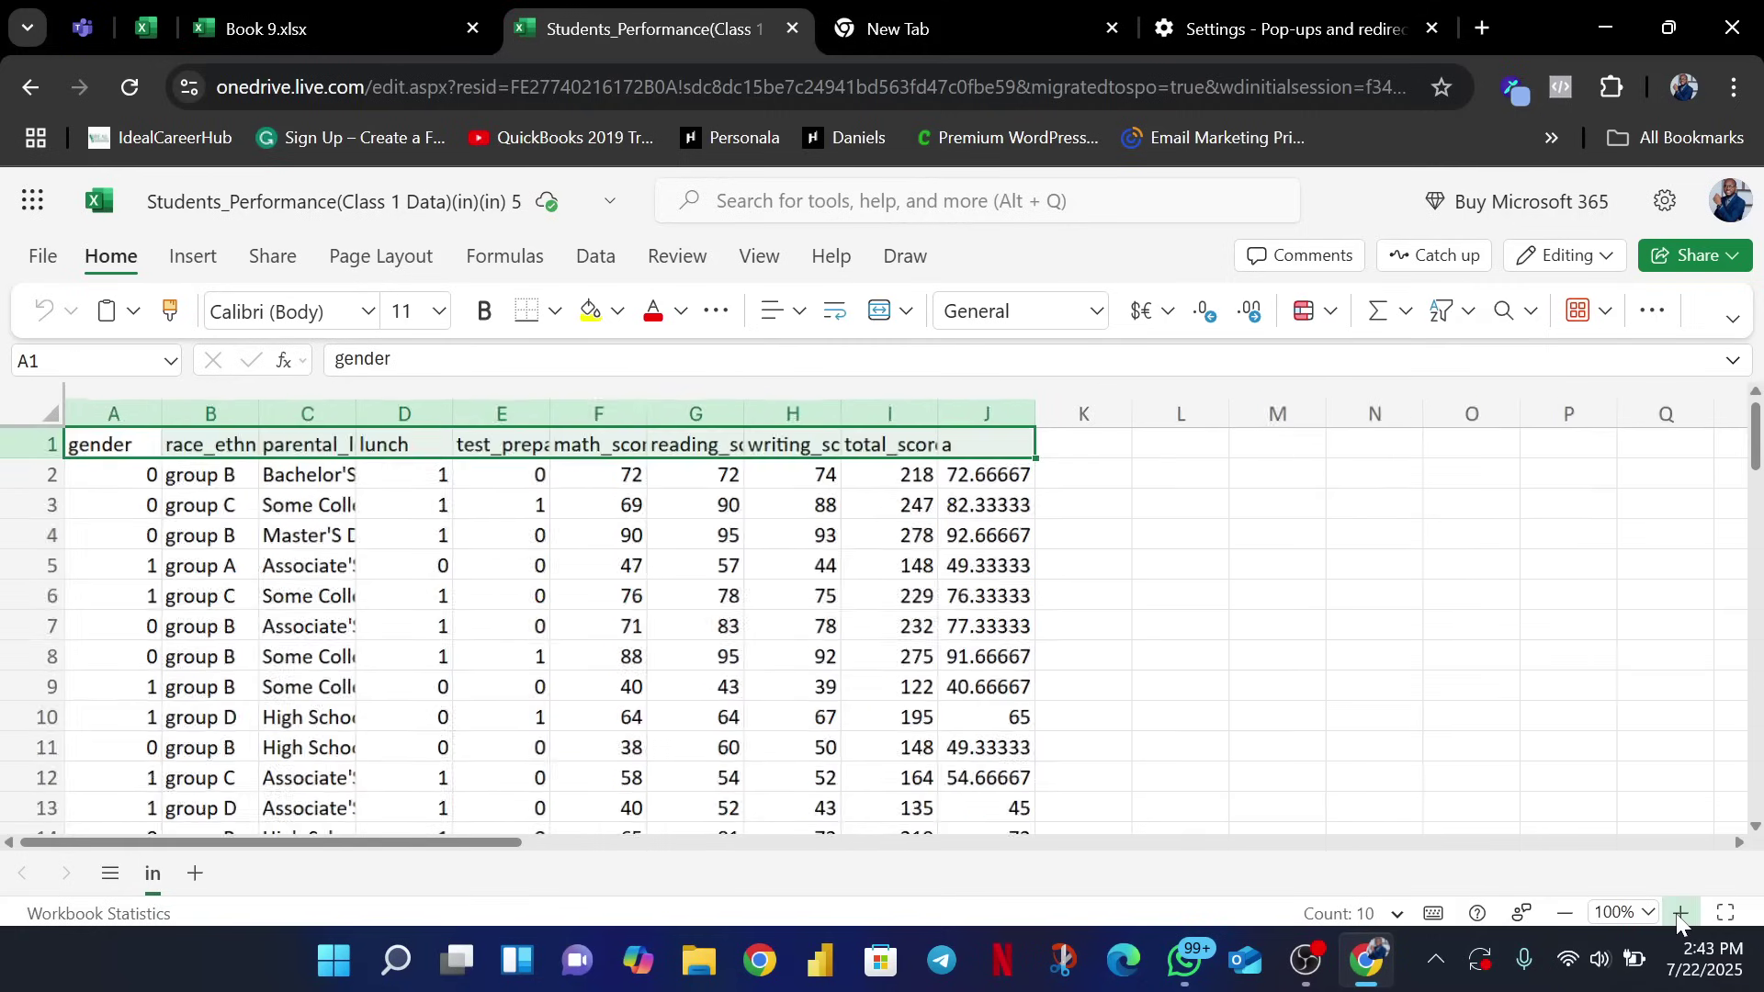
left_click(1681, 914)
left_click(1681, 915)
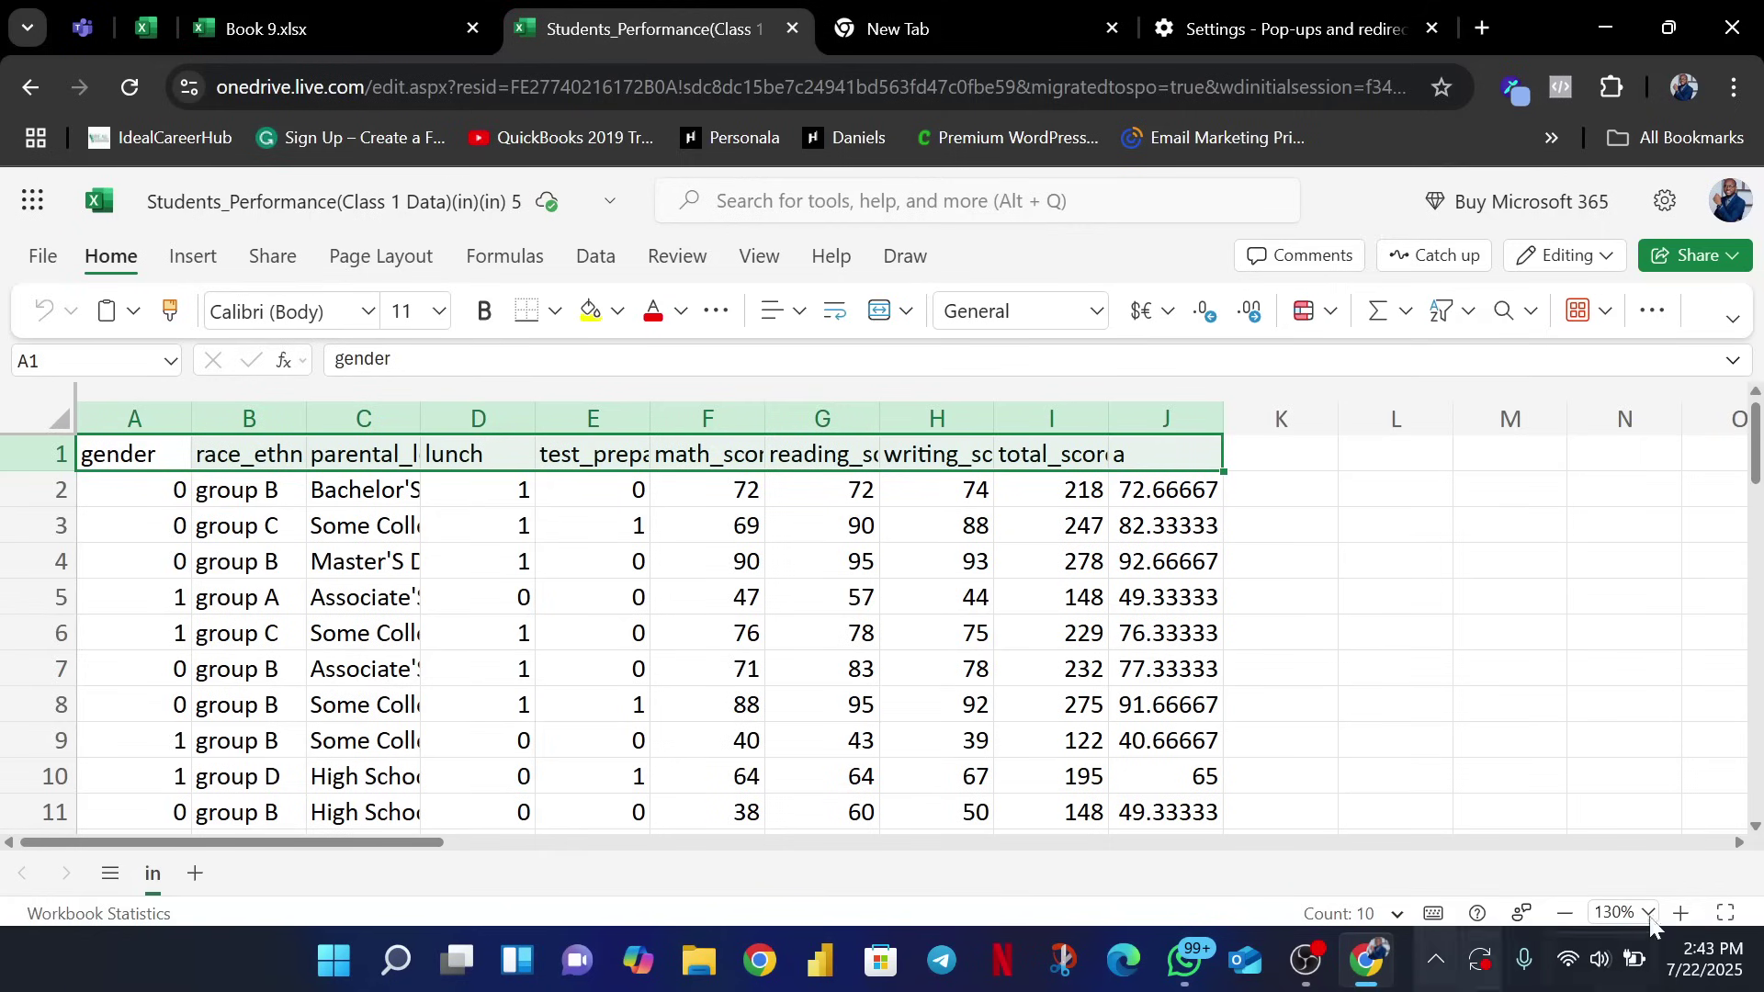
left_click(1689, 919)
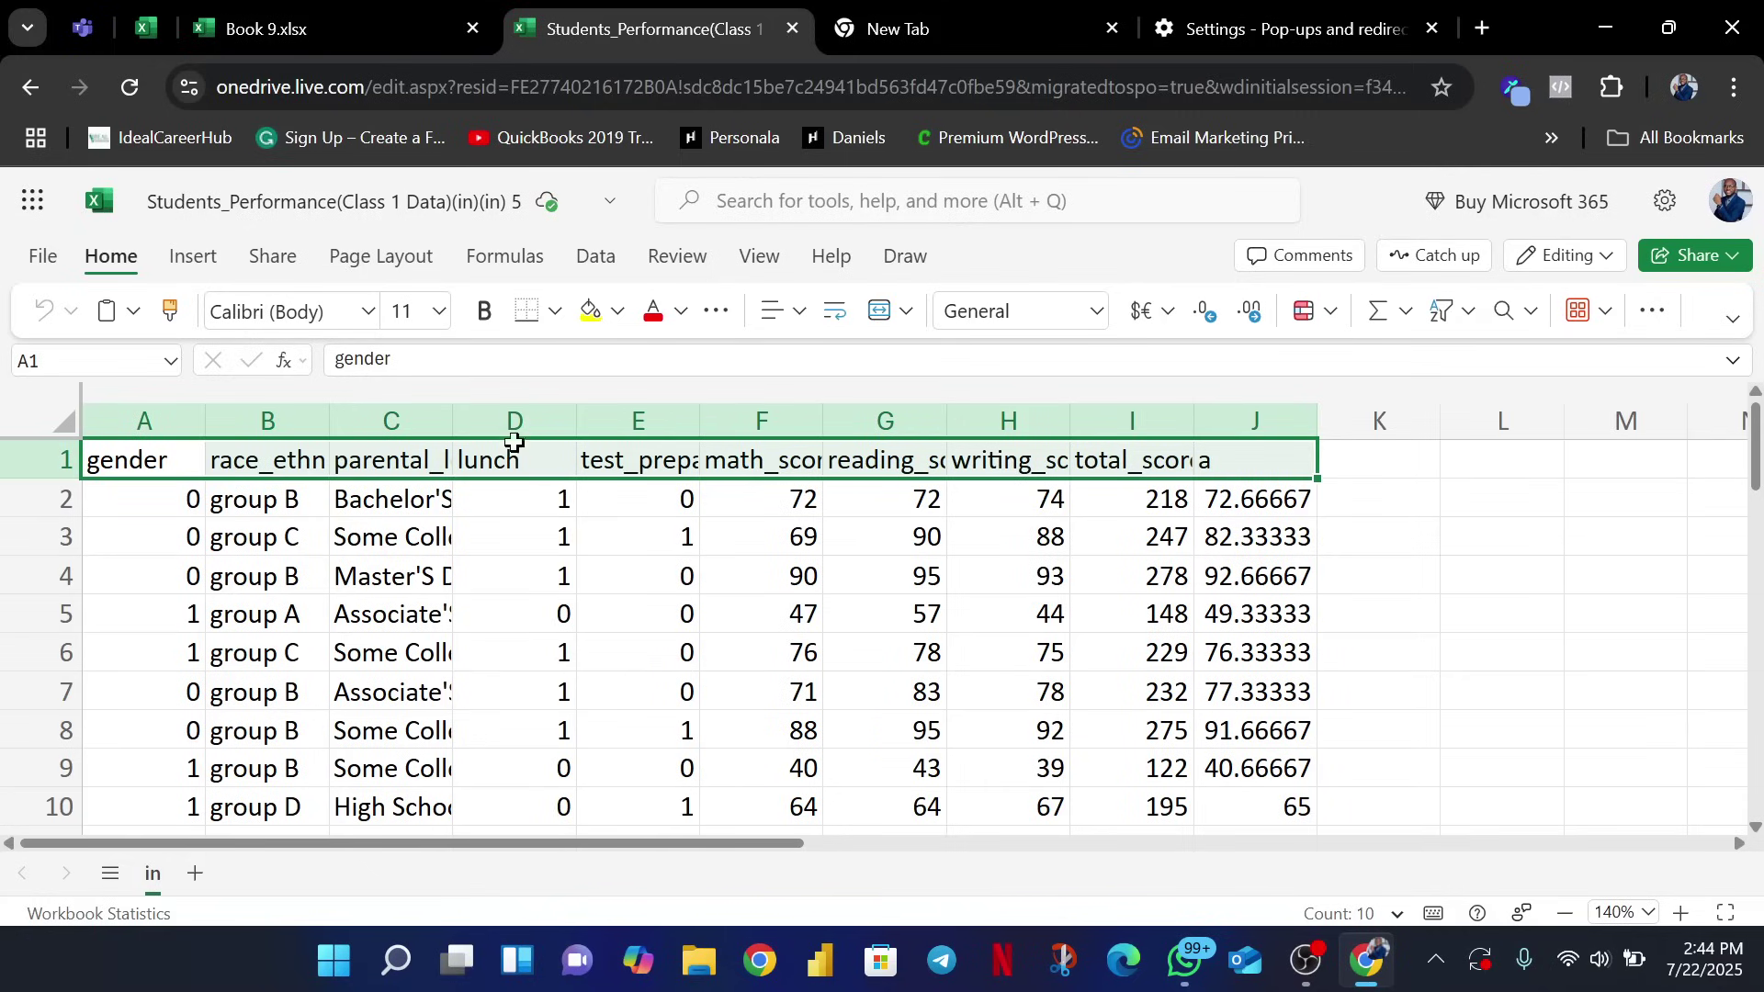
Try to format the header row A1:J1 as a table with Light Orange, Table Style Light 17, without marking it as having headers
left_click(162, 458)
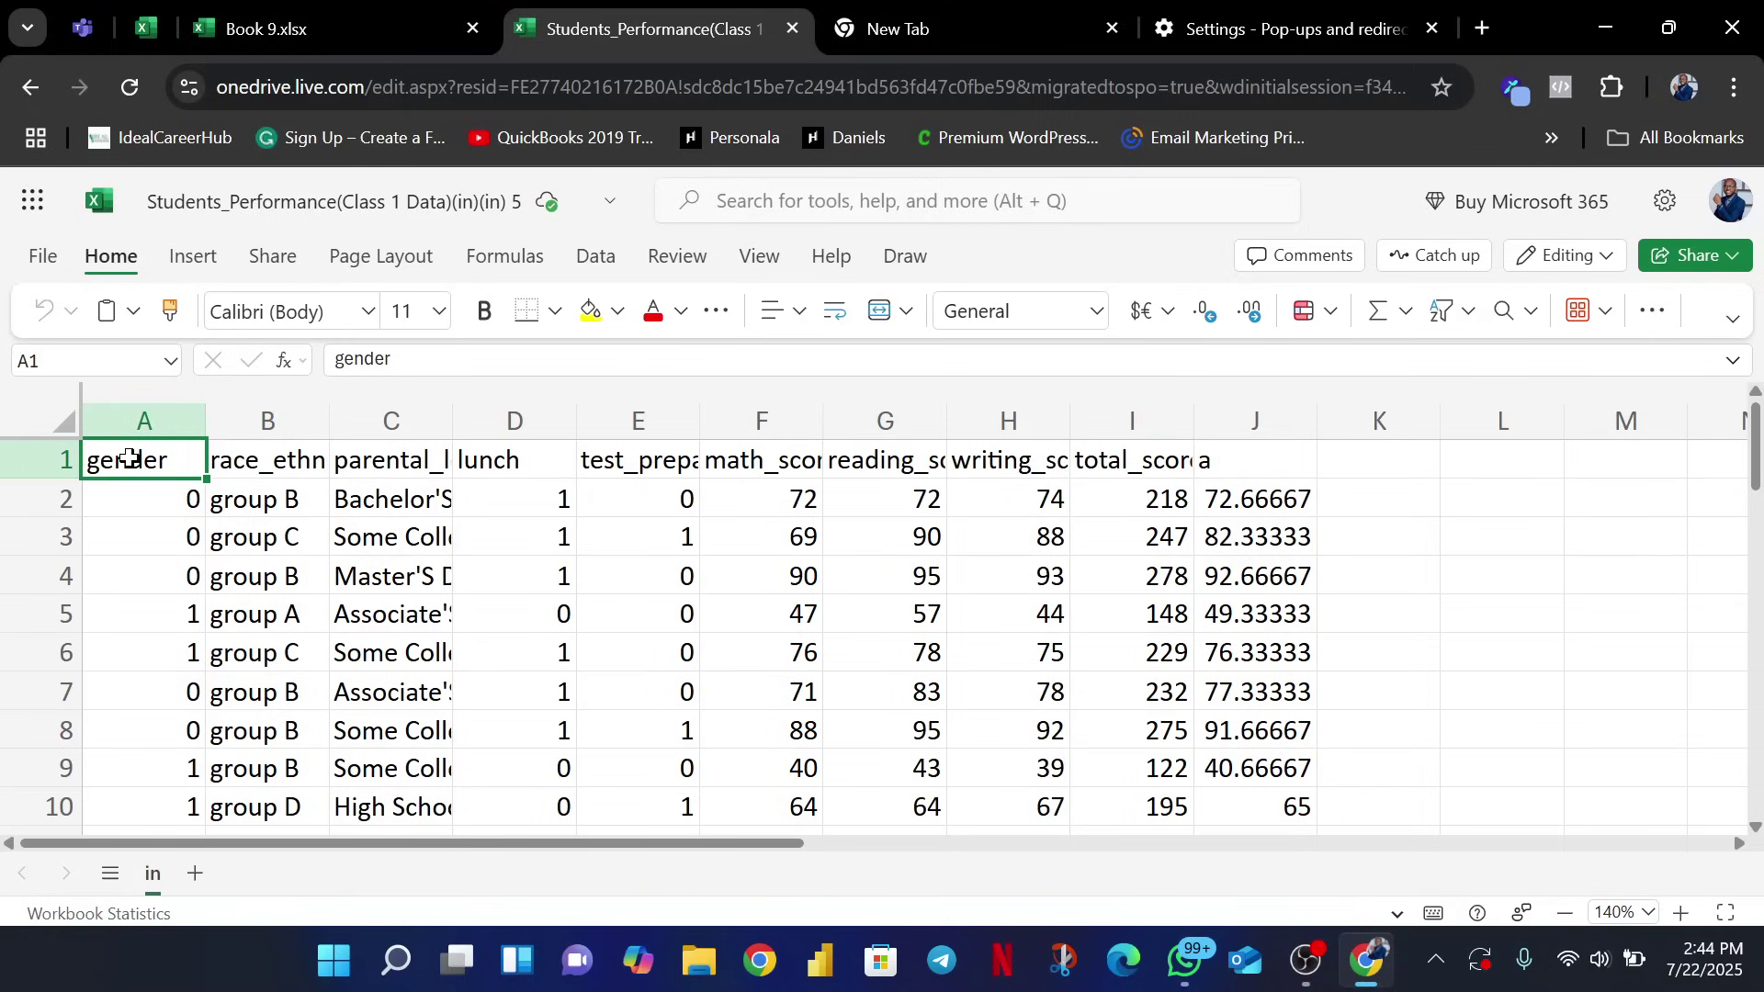
left_click_drag(130, 458, 1316, 466)
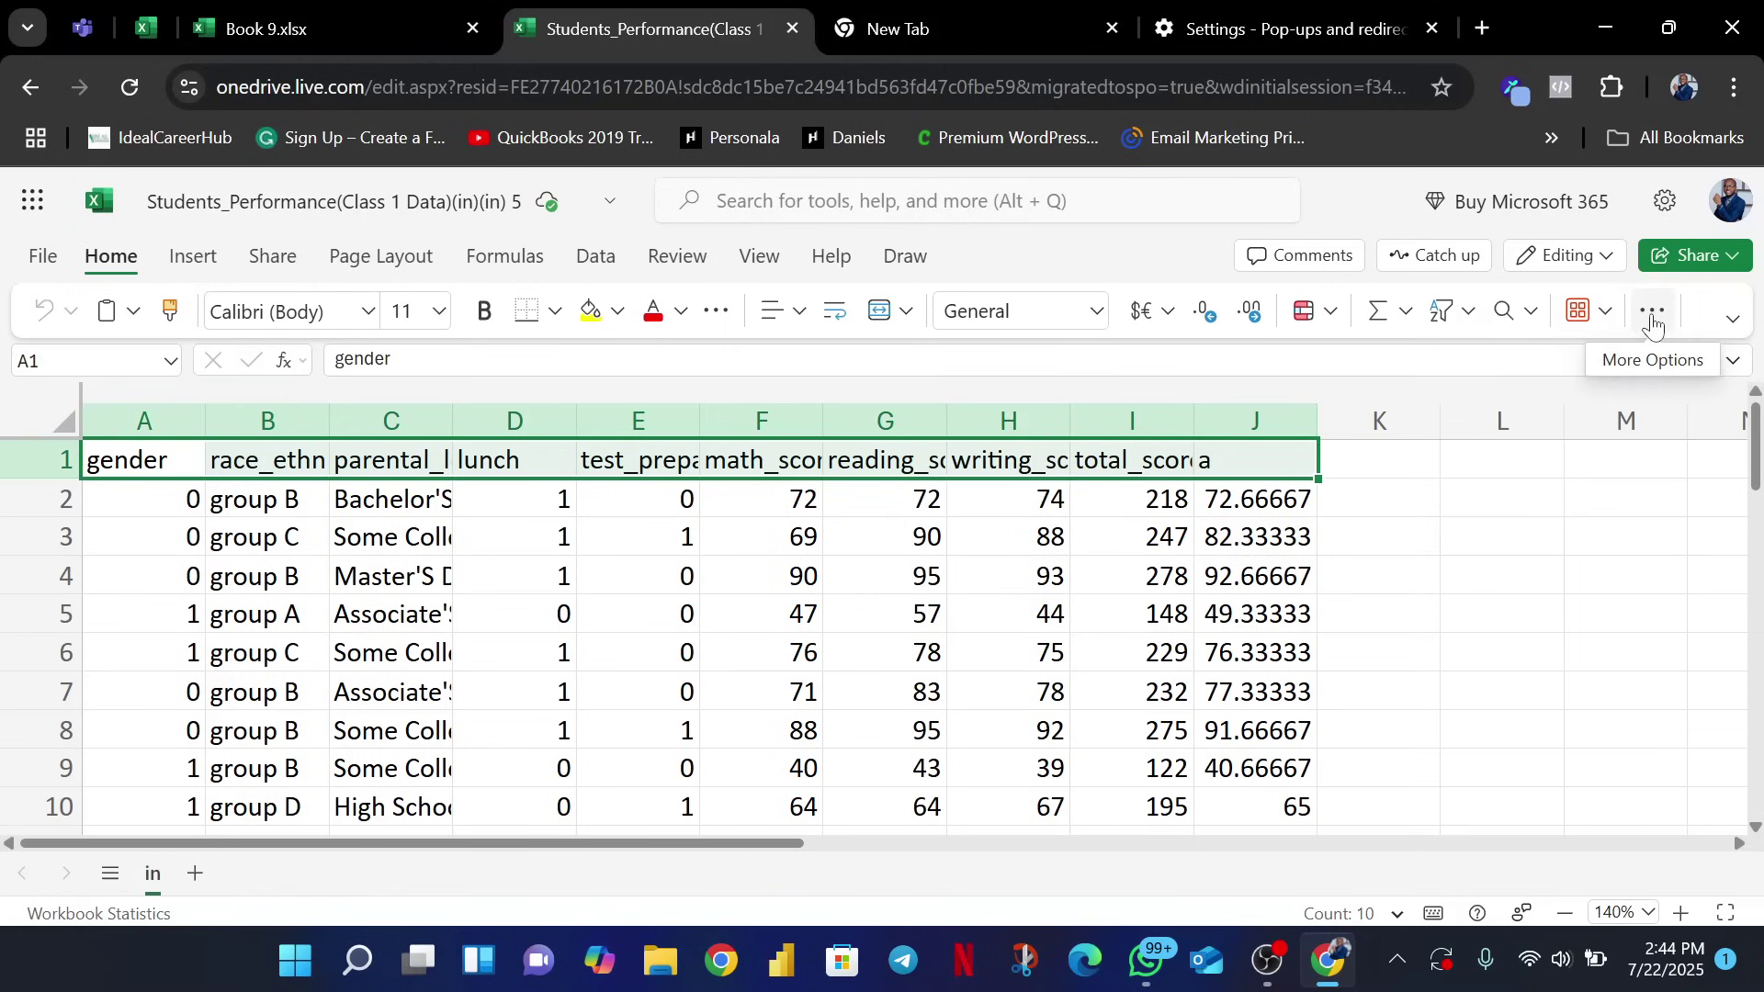
left_click(1653, 317)
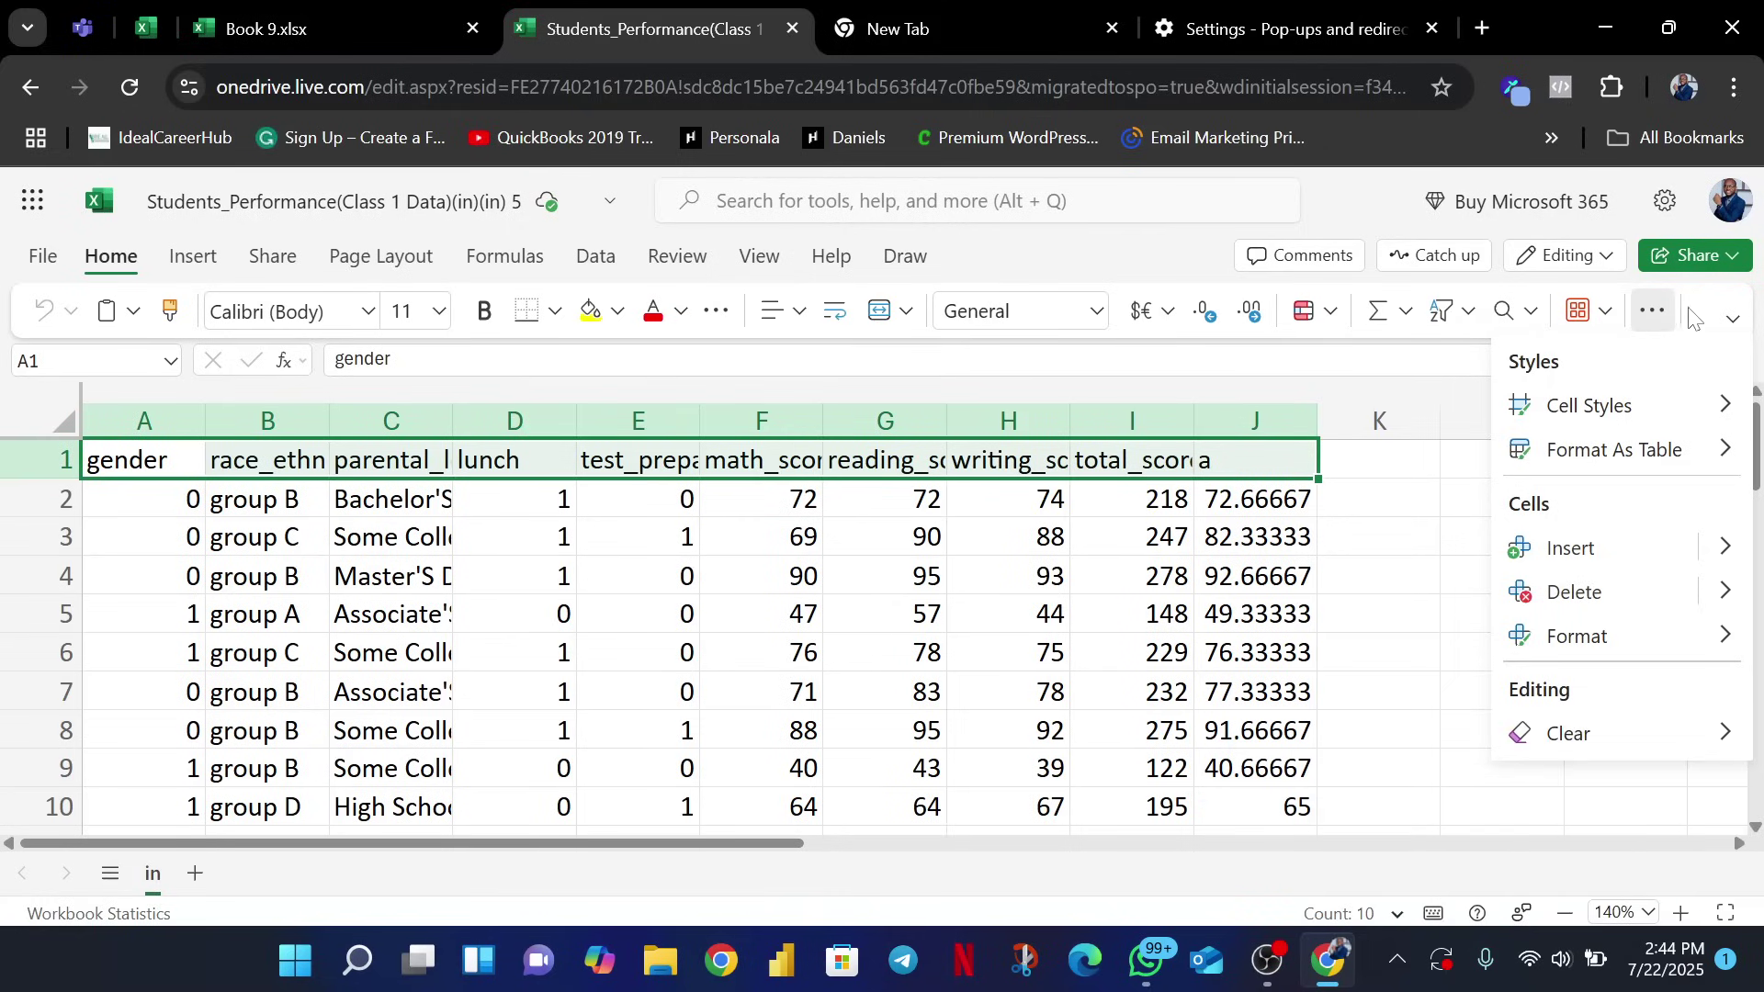
left_click(1627, 451)
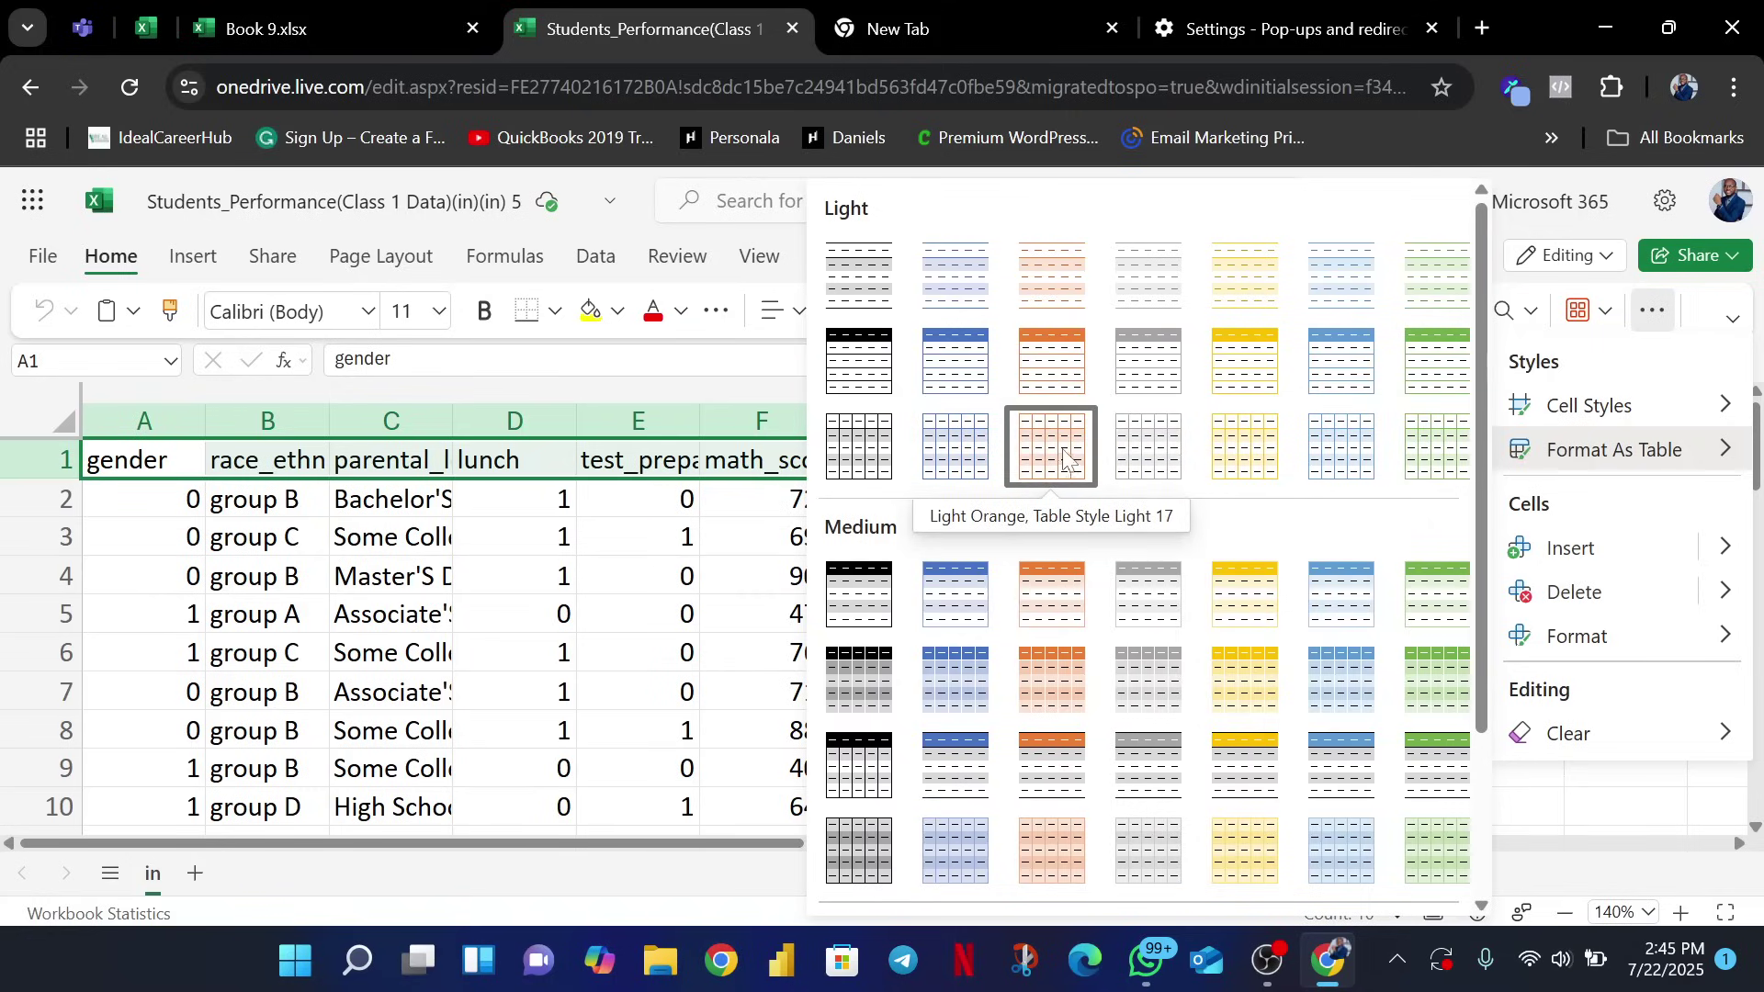
left_click(1070, 448)
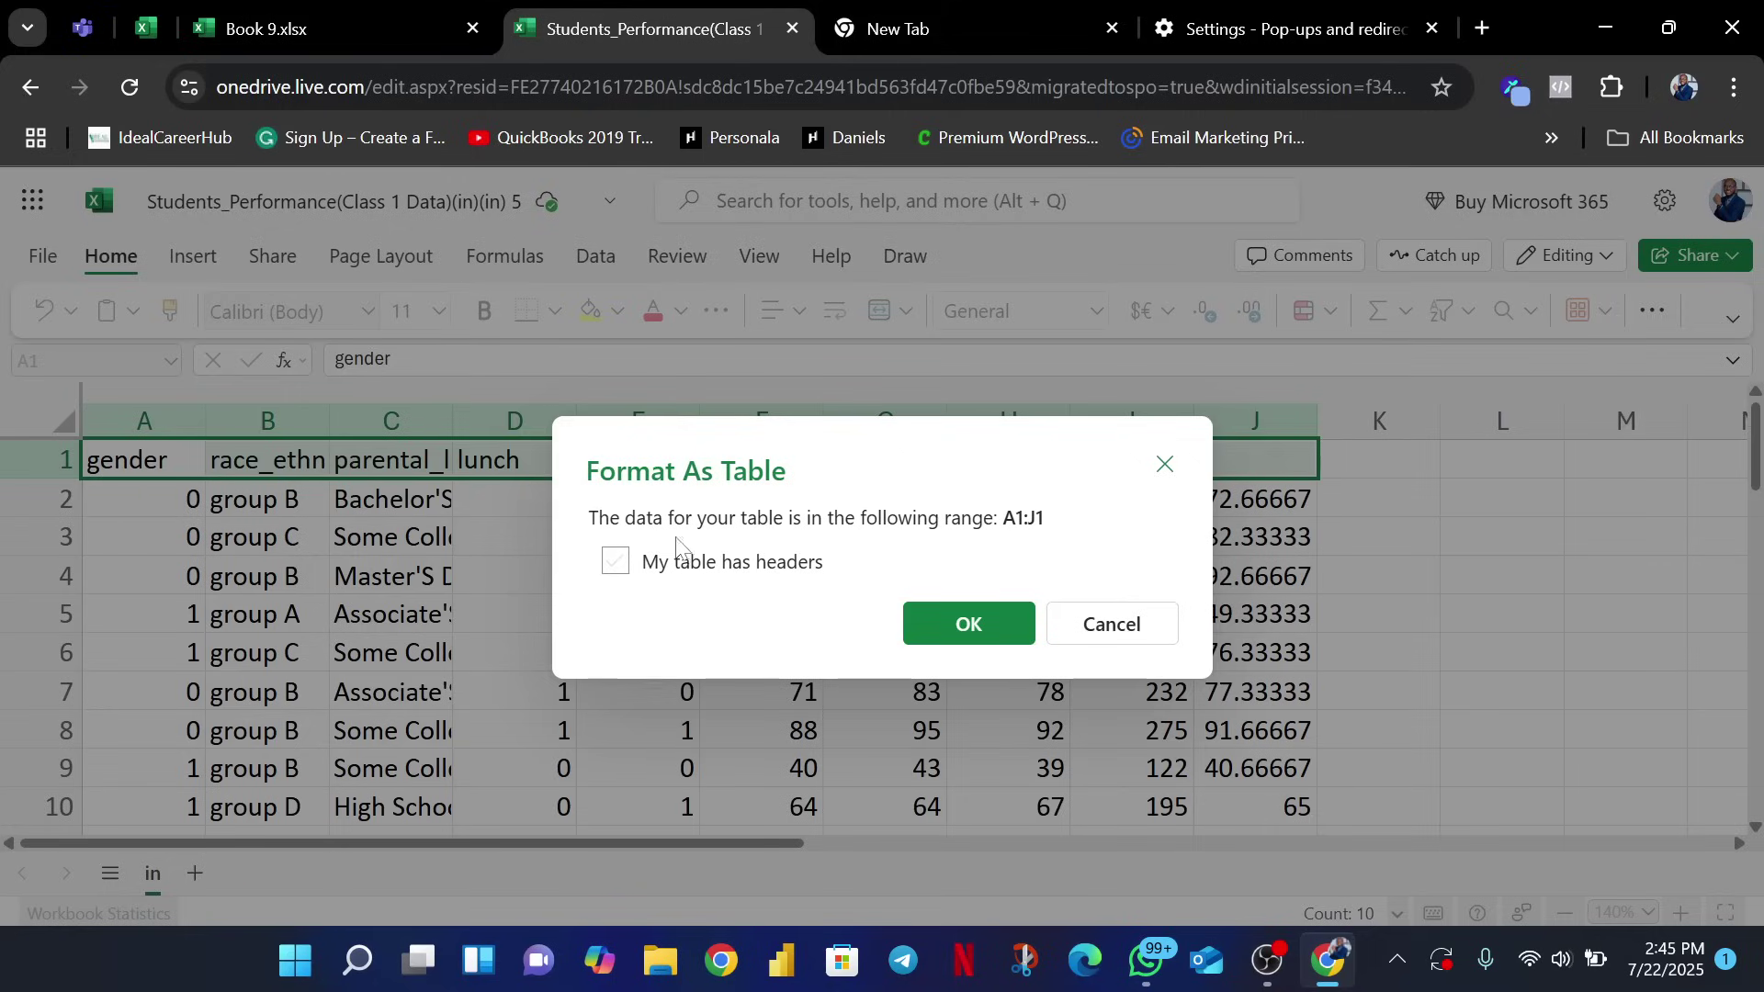
left_click(995, 622)
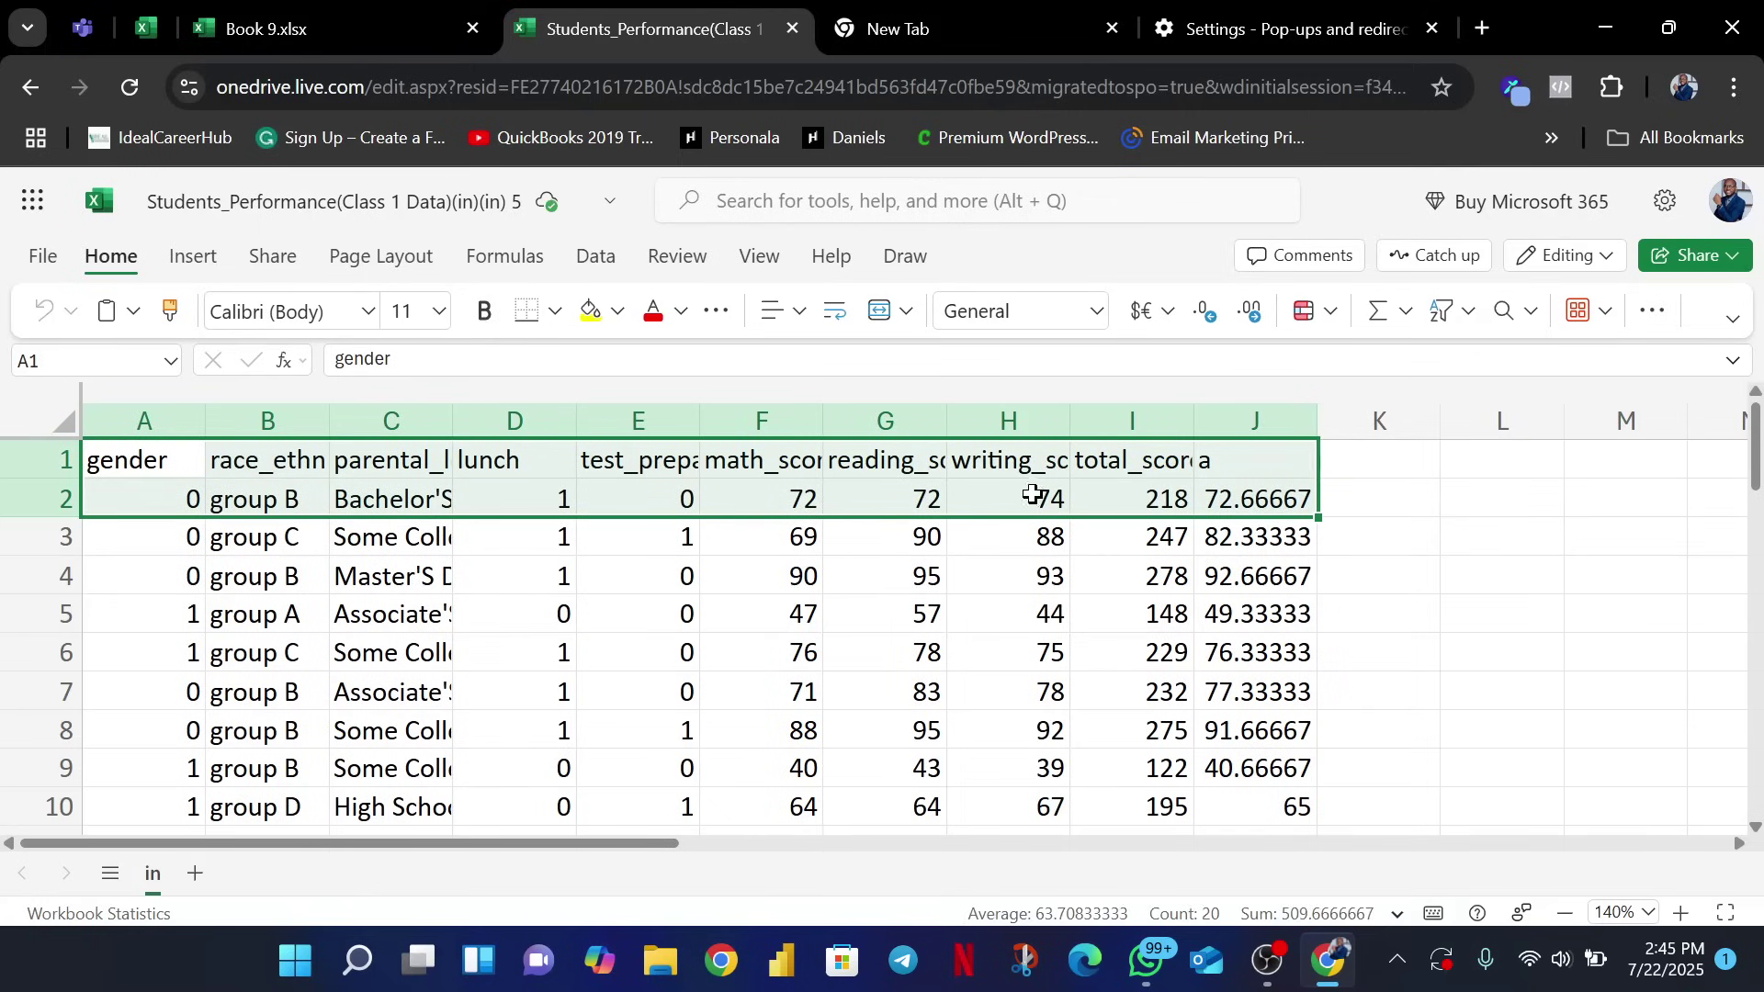
Format the header row A1:J1 as a table with Light Orange, Table Style Light 17, marking it as having headers
left_click(1033, 496)
left_click_drag(150, 452, 1235, 454)
left_click(1654, 310)
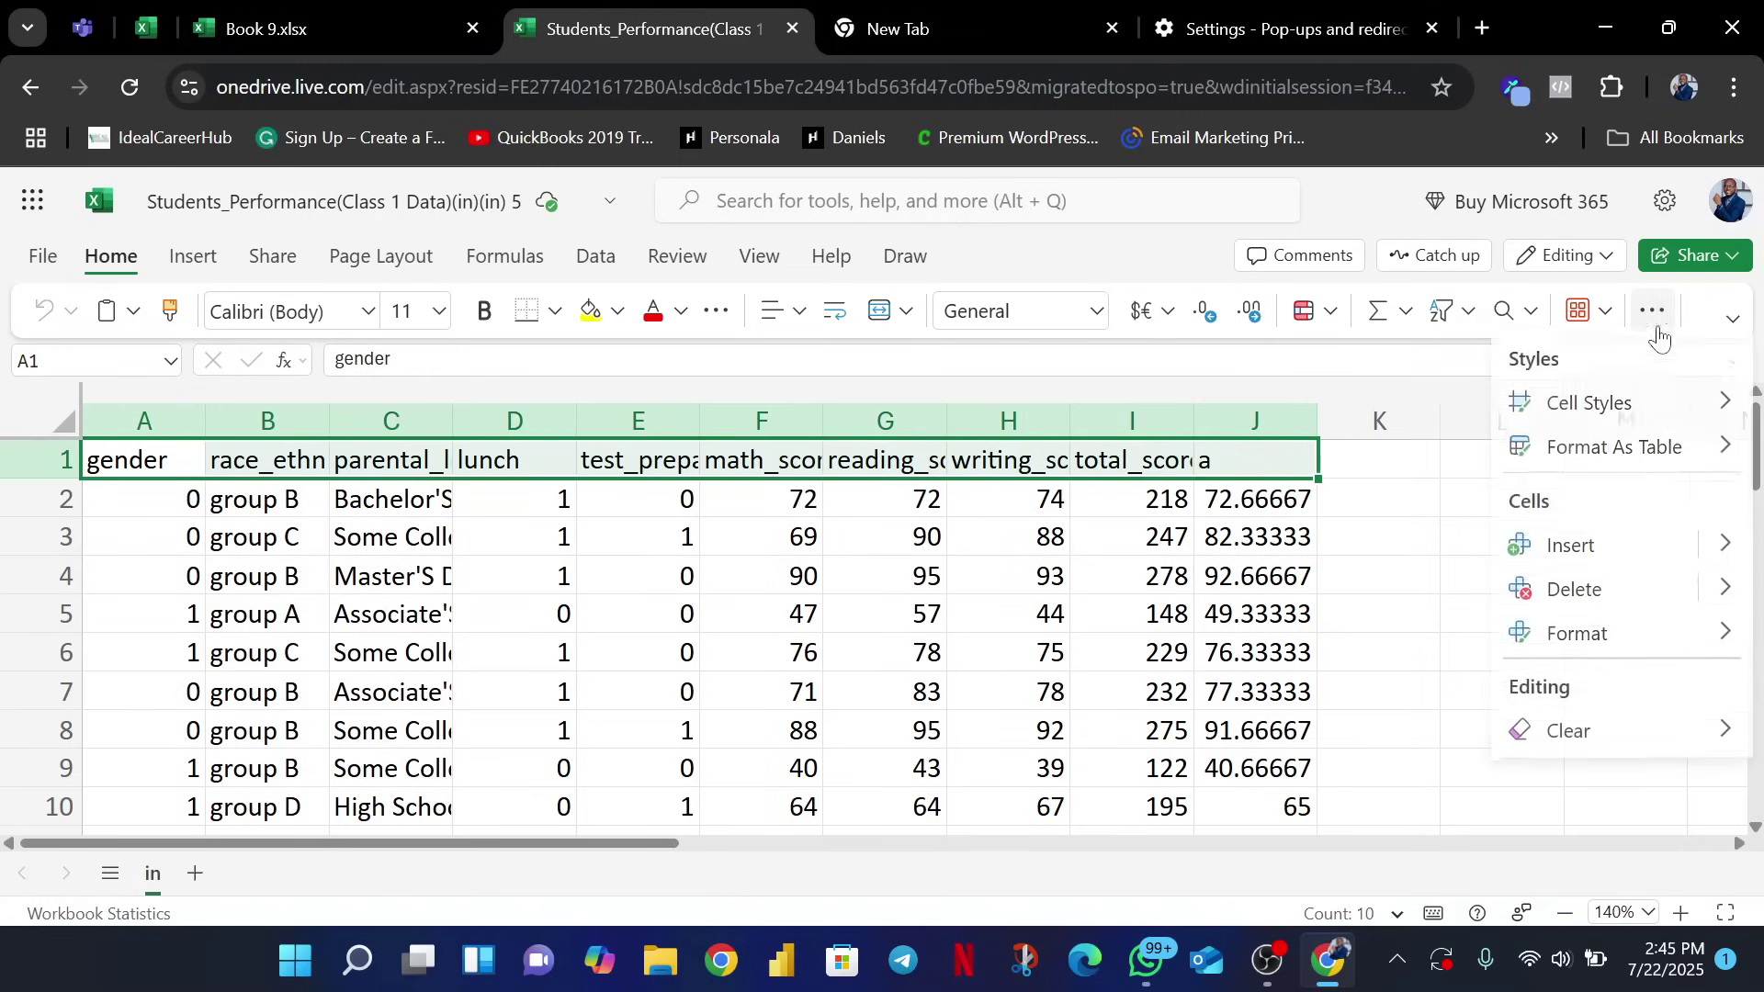
left_click(1598, 448)
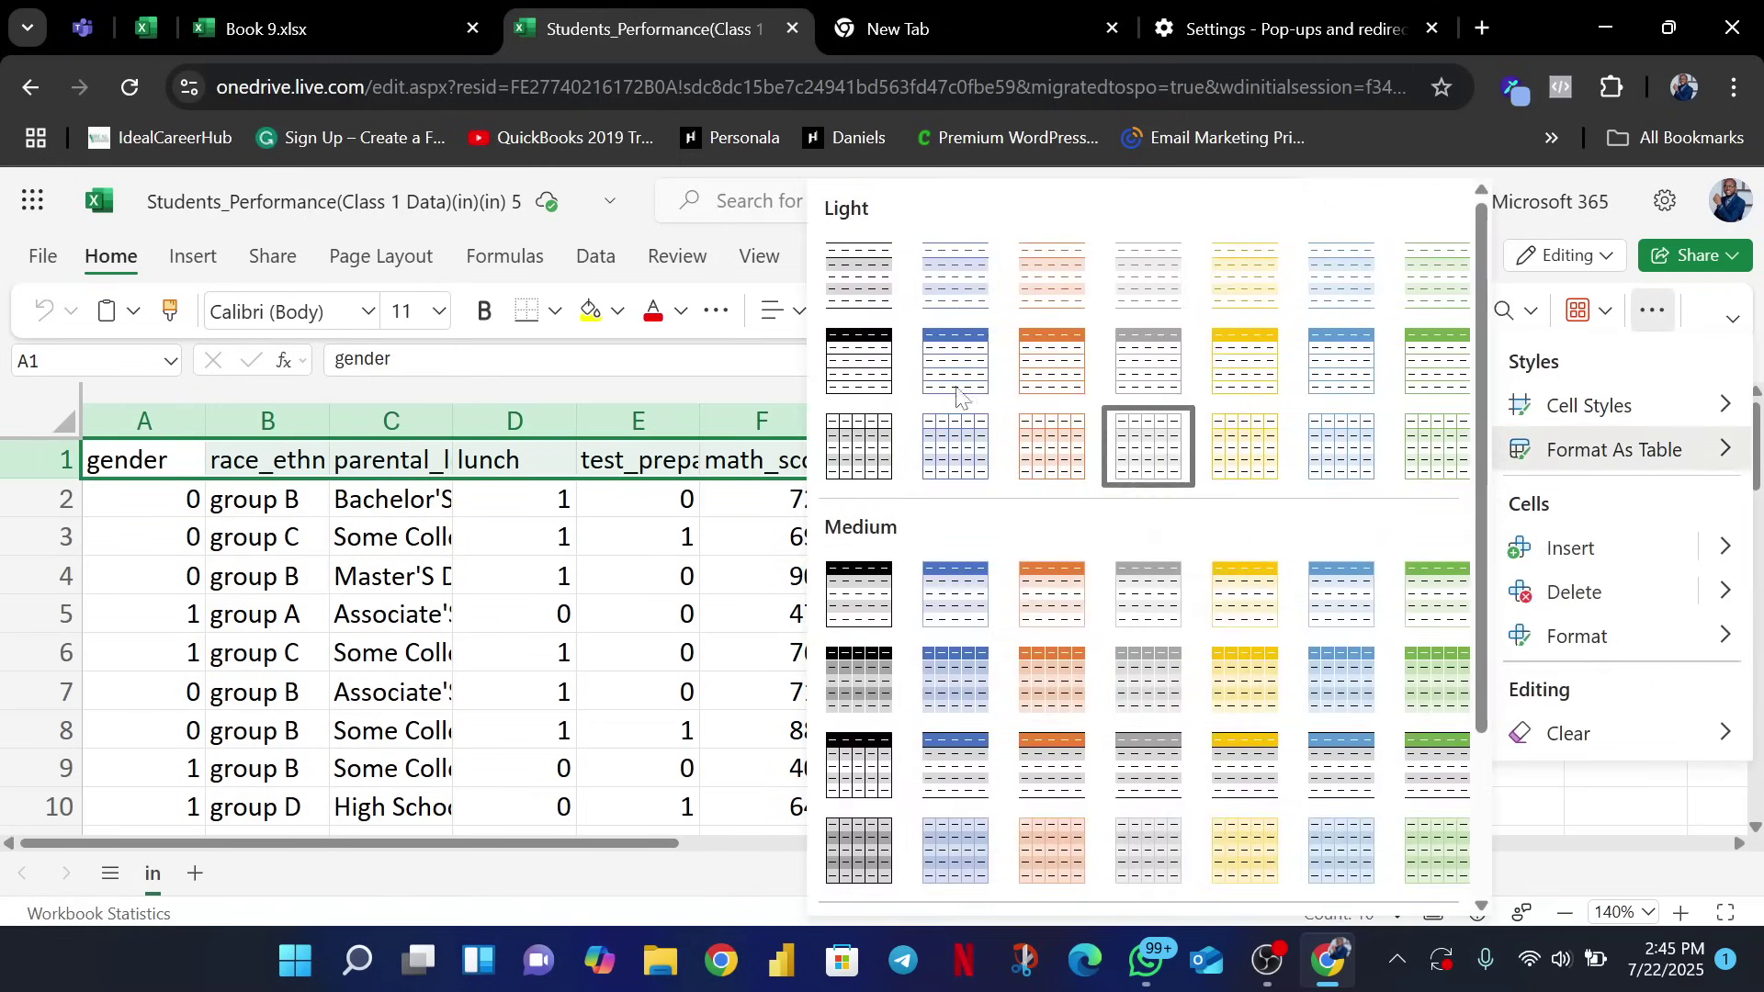
left_click(1052, 446)
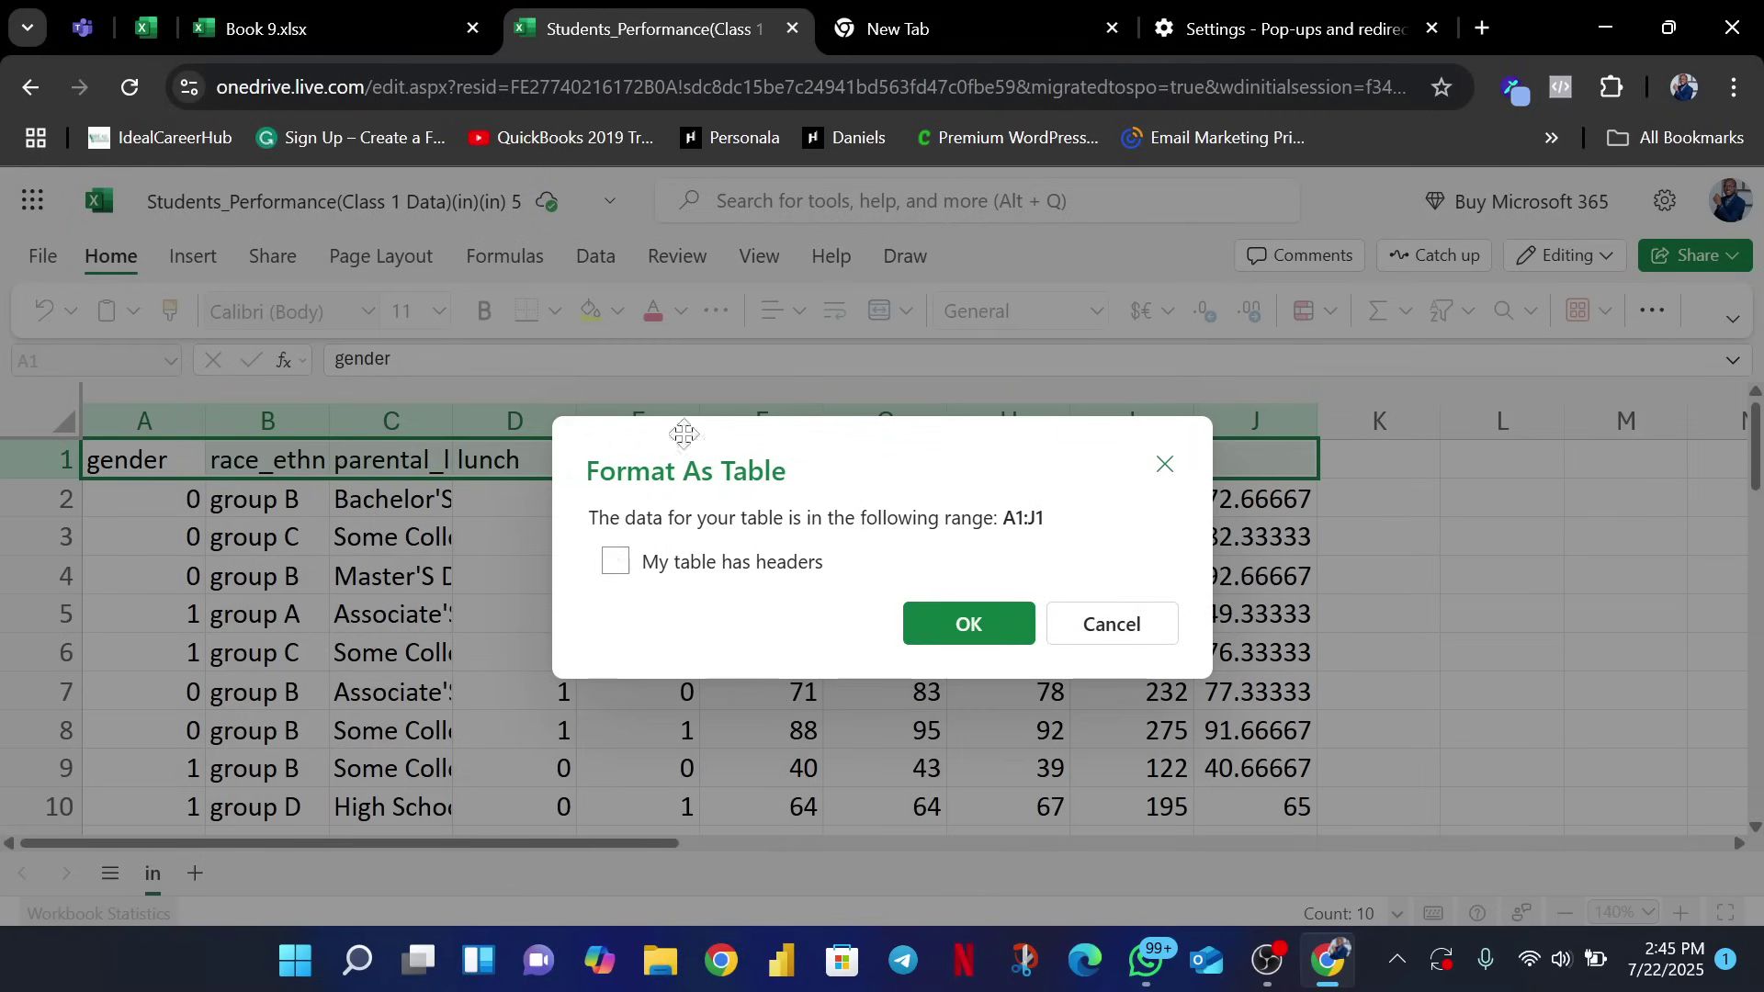
left_click(614, 564)
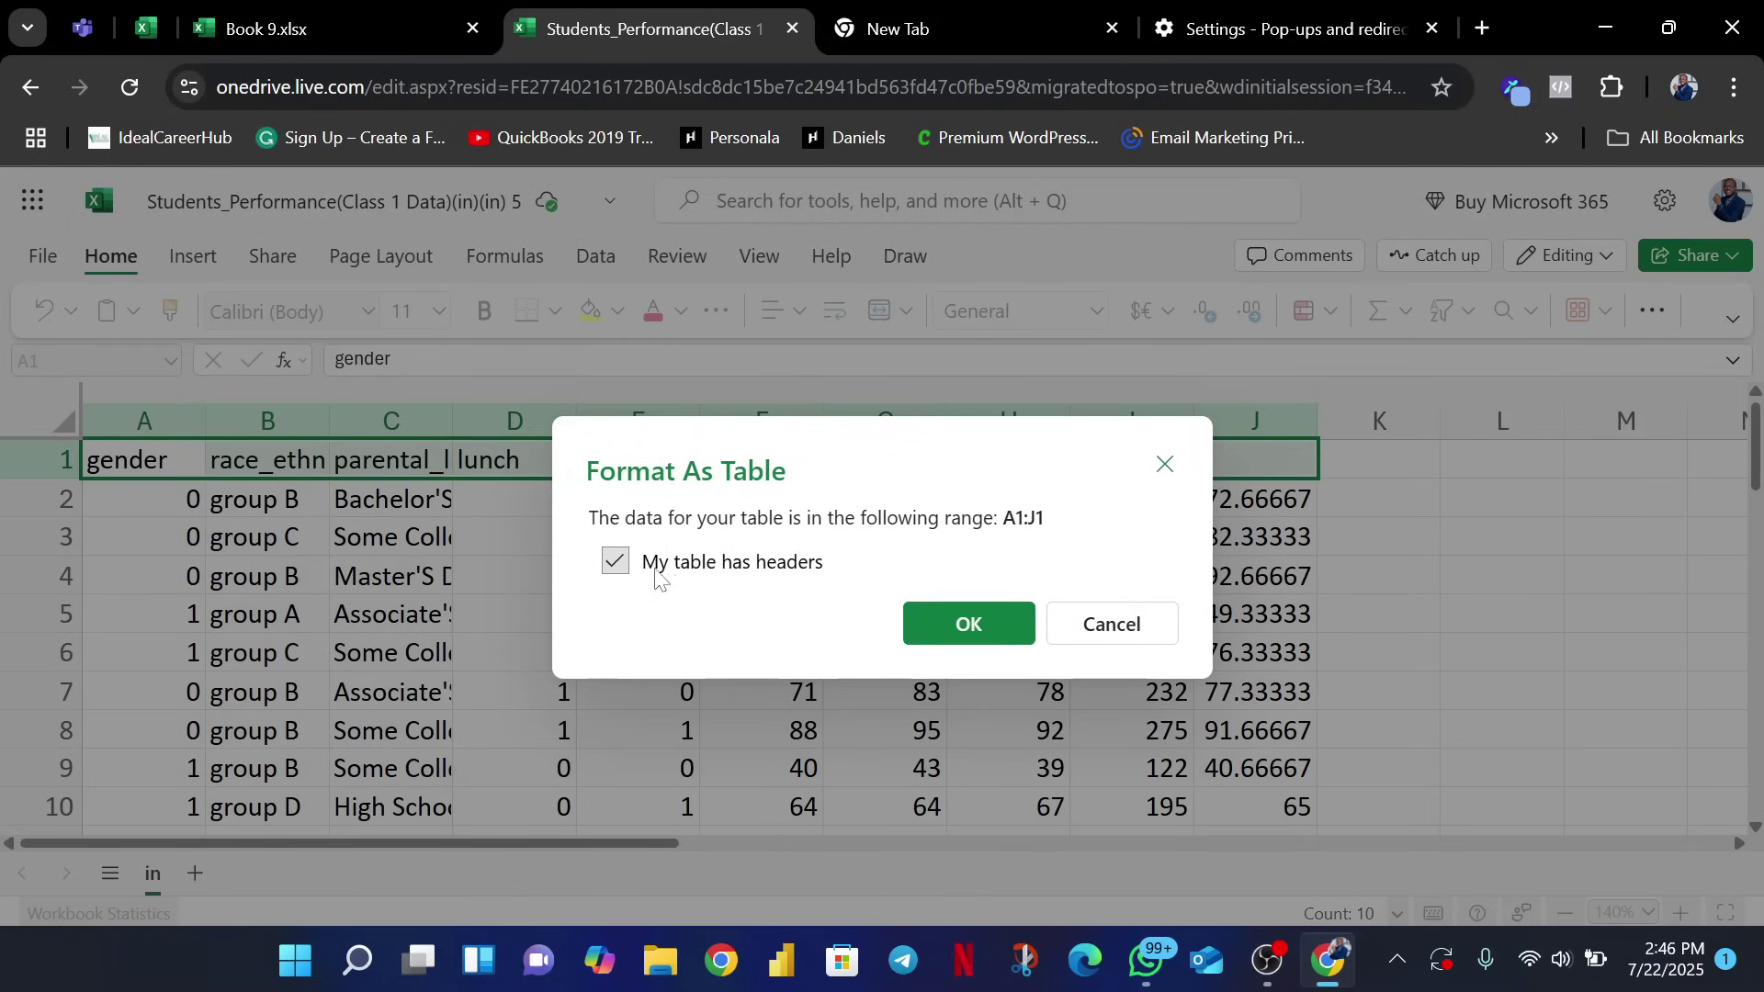
left_click(969, 623)
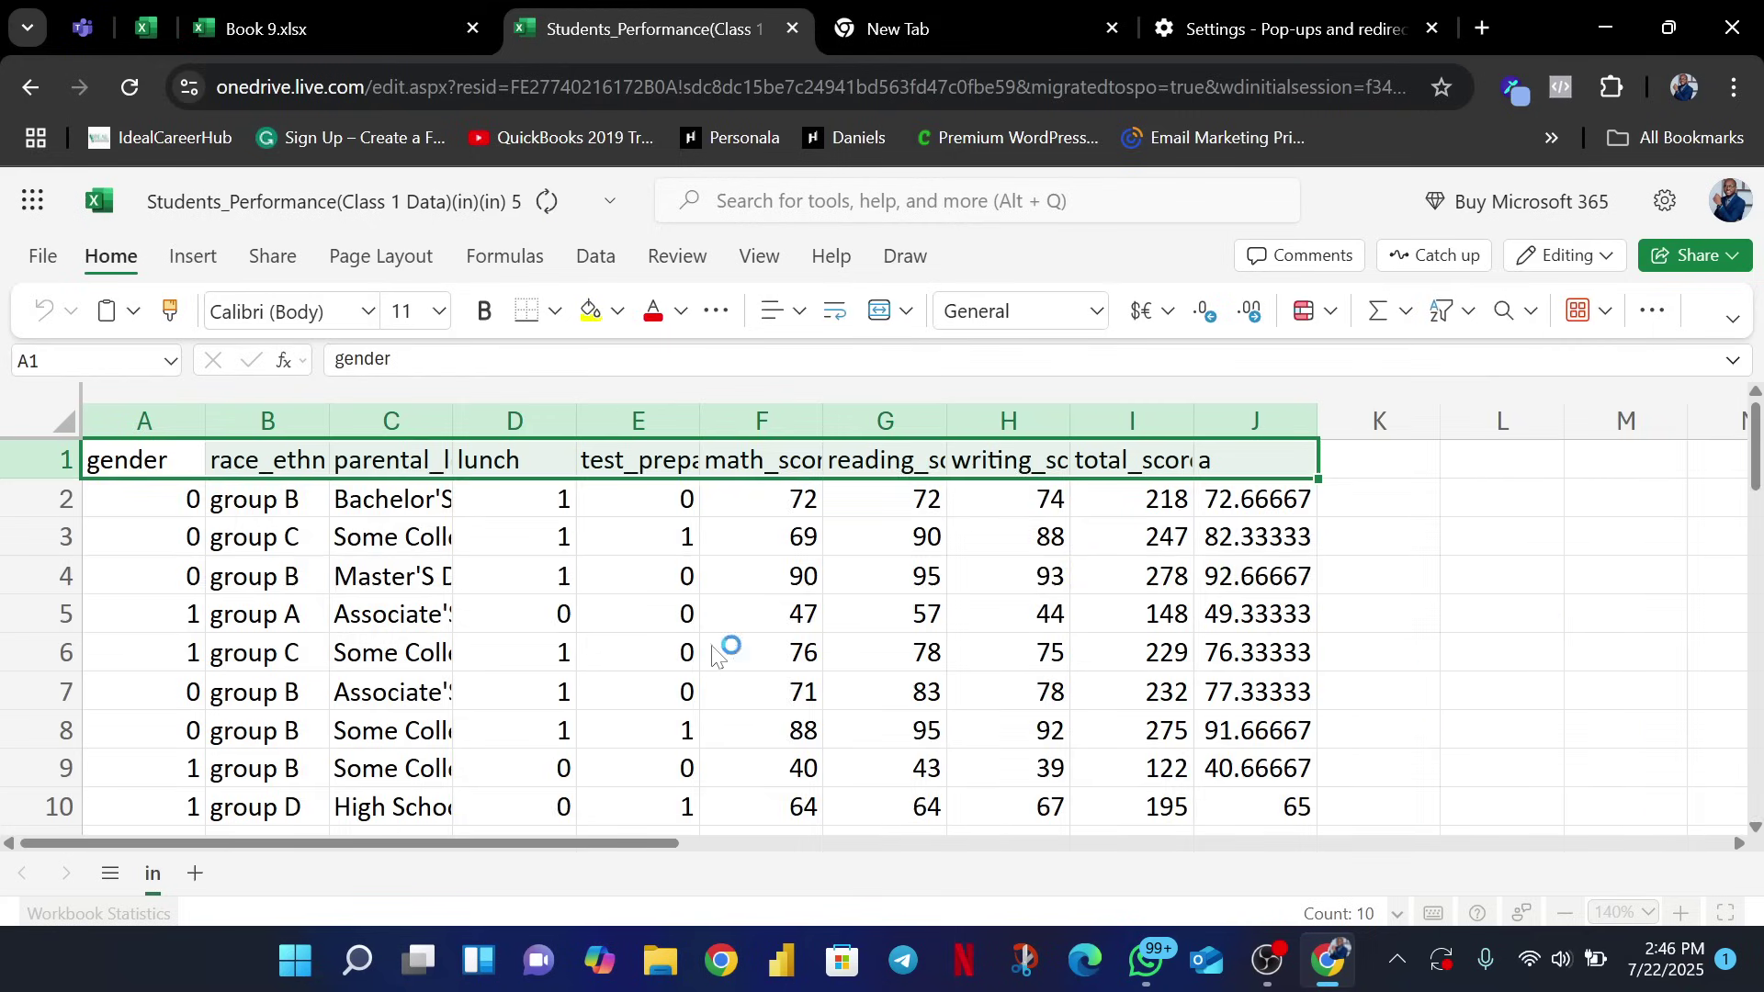
Examine the formatted header row and the data rows beneath it, with the sheet reduced to 90% zoom
left_click(929, 610)
scroll(854, 609, "down", 3)
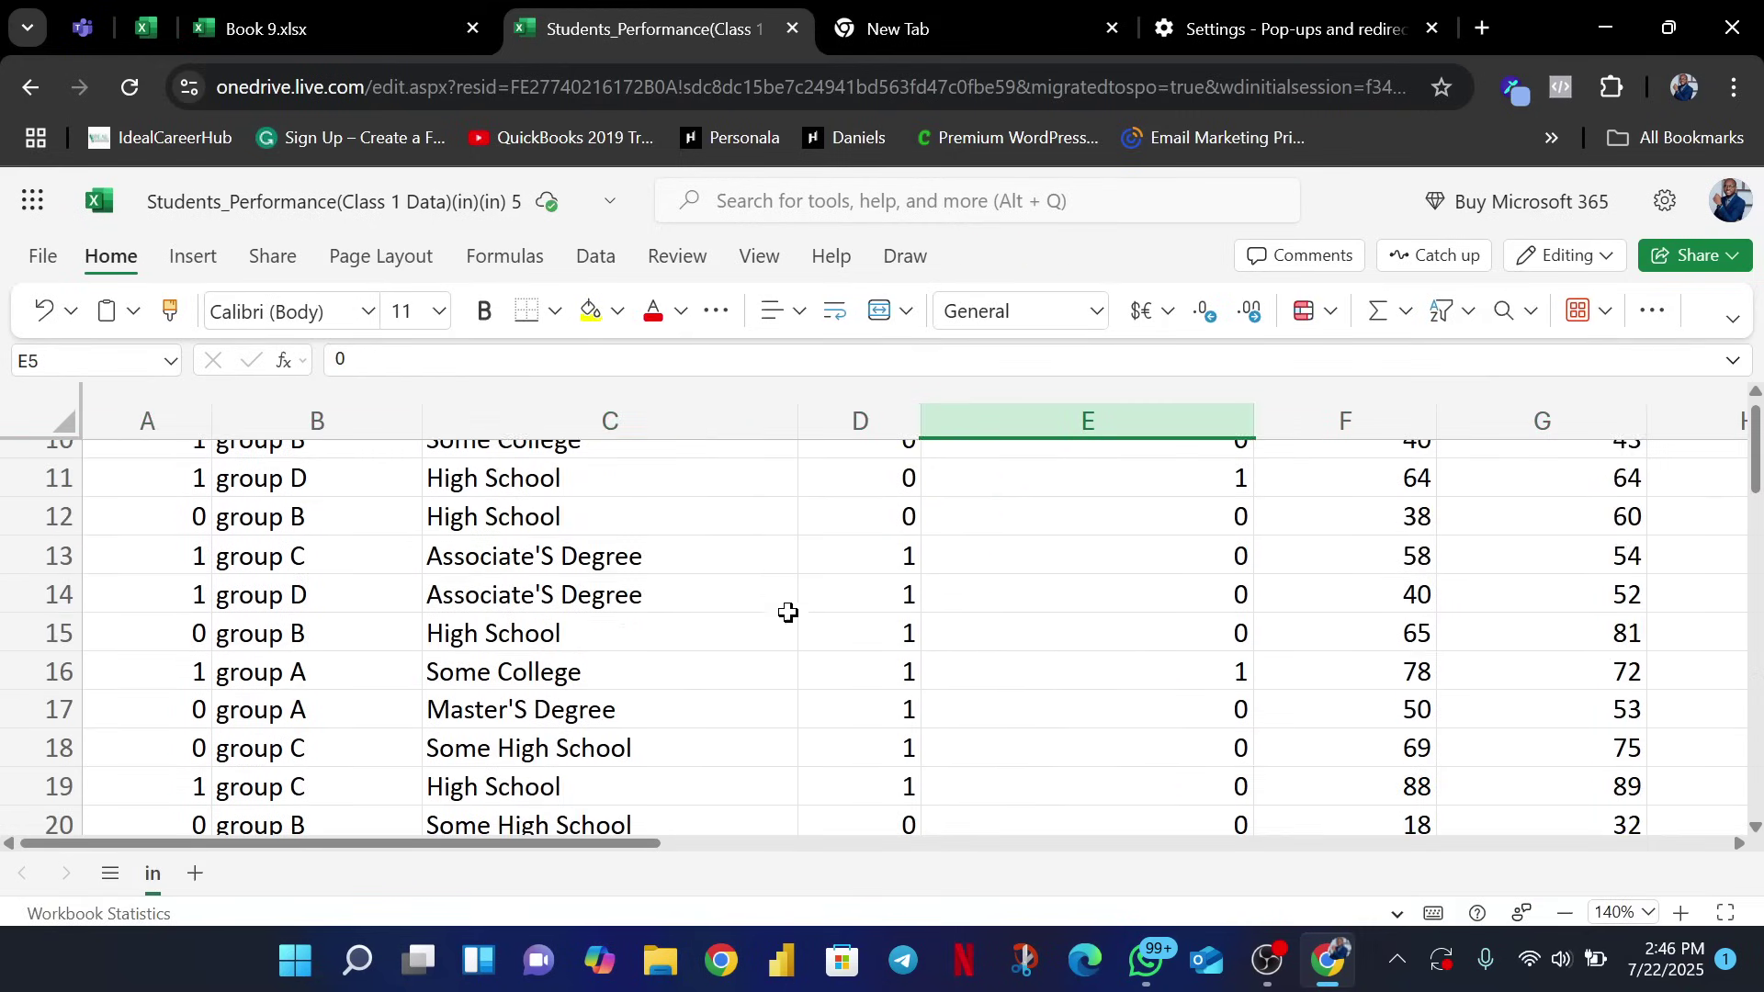
left_click(779, 606)
scroll(973, 605, "up", 3)
scroll(889, 610, "down", 8)
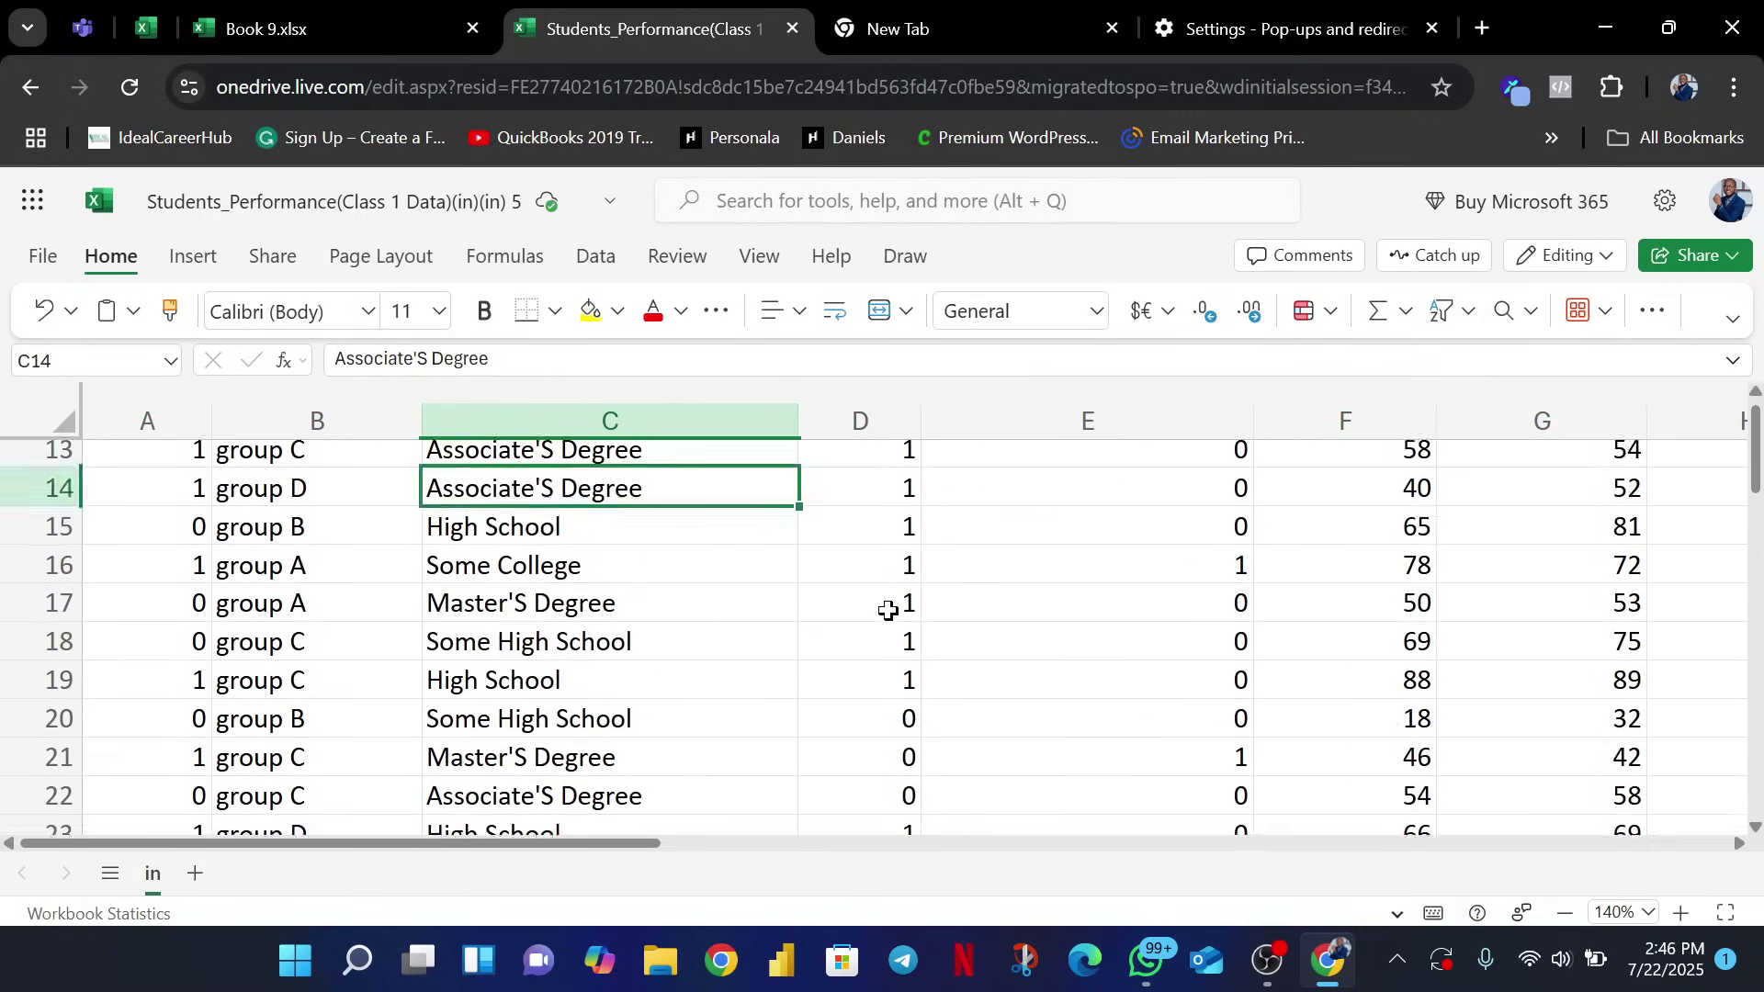
scroll(910, 610, "up", 8)
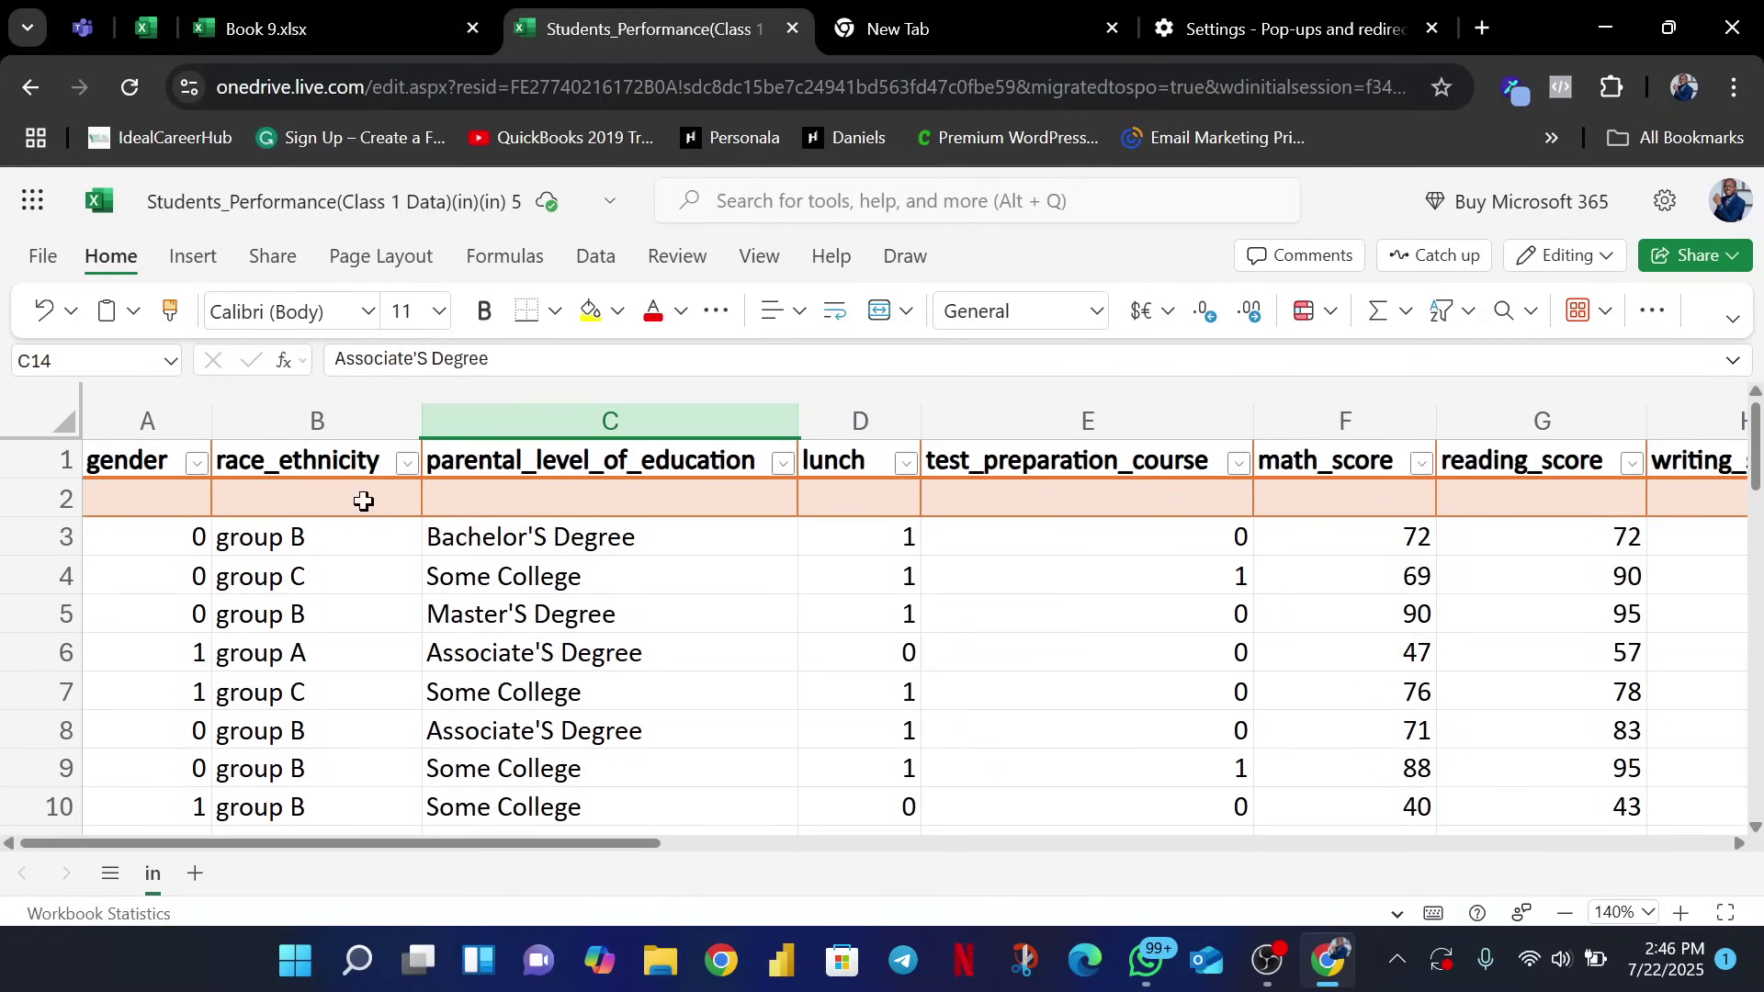
scroll(898, 579, "down", 5)
scroll(901, 575, "up", 5)
left_click(1560, 912)
left_click(1560, 912)
left_click(1559, 912)
left_click(1560, 913)
left_click(1559, 912)
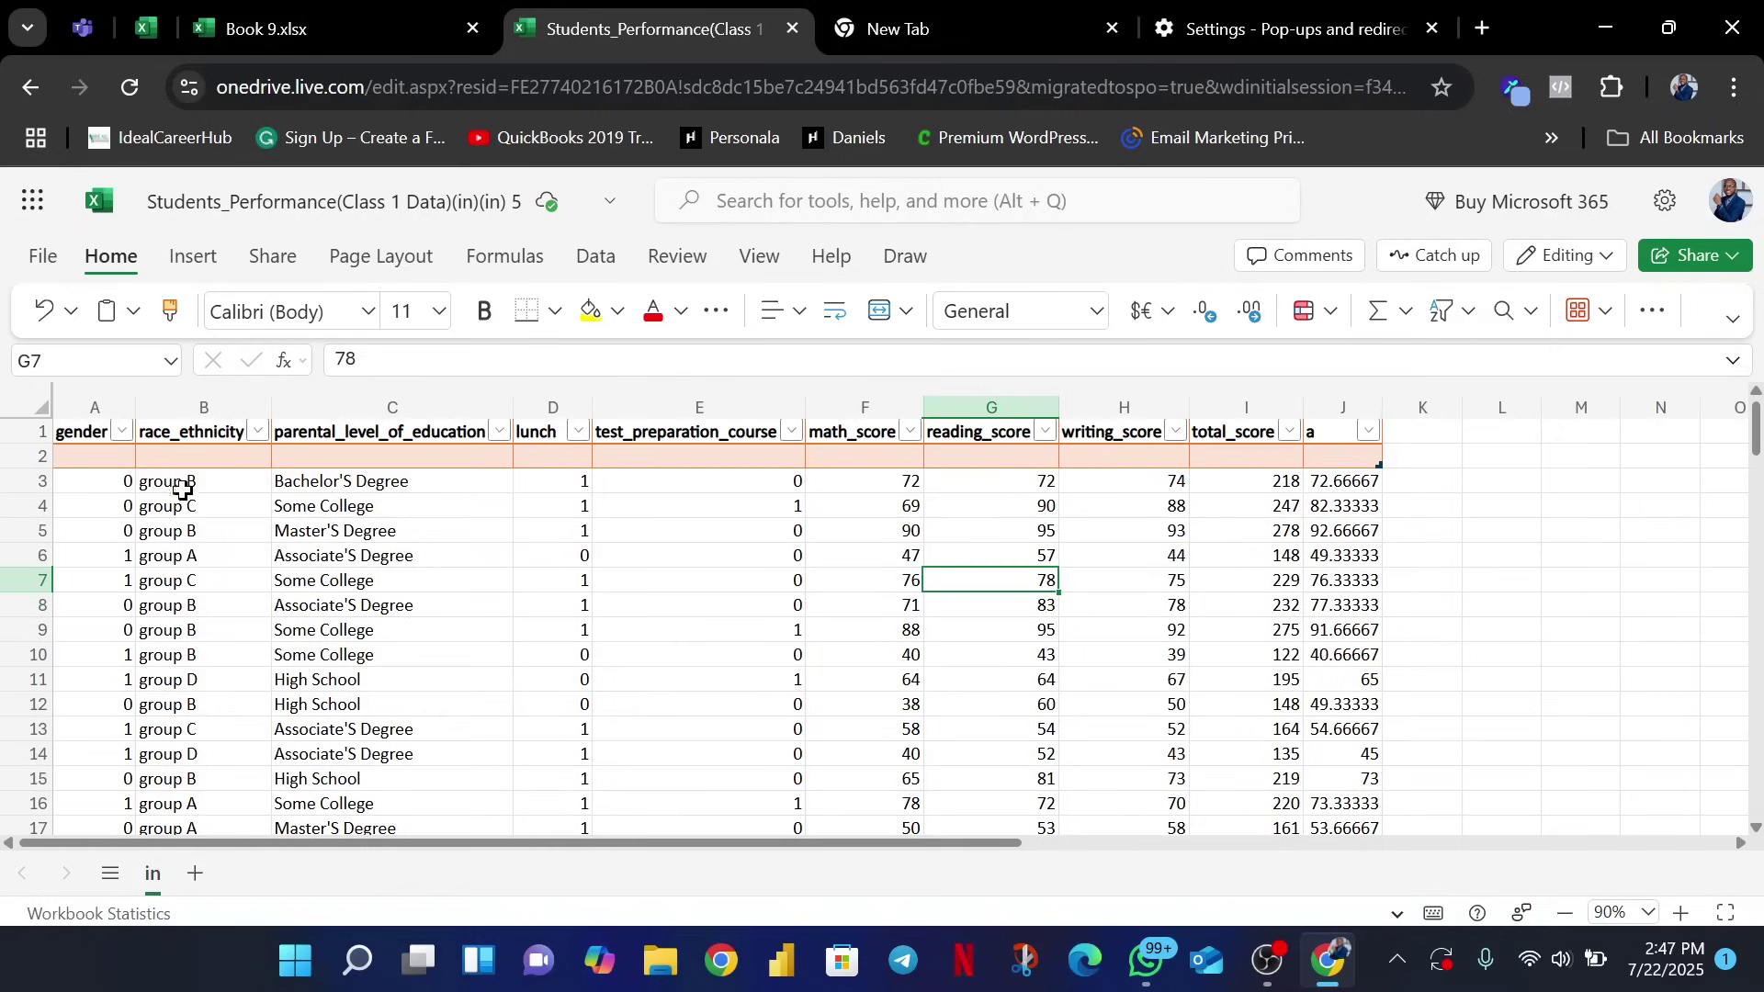
Set the font of the entire sheet to Arial at size 12
left_click(41, 401)
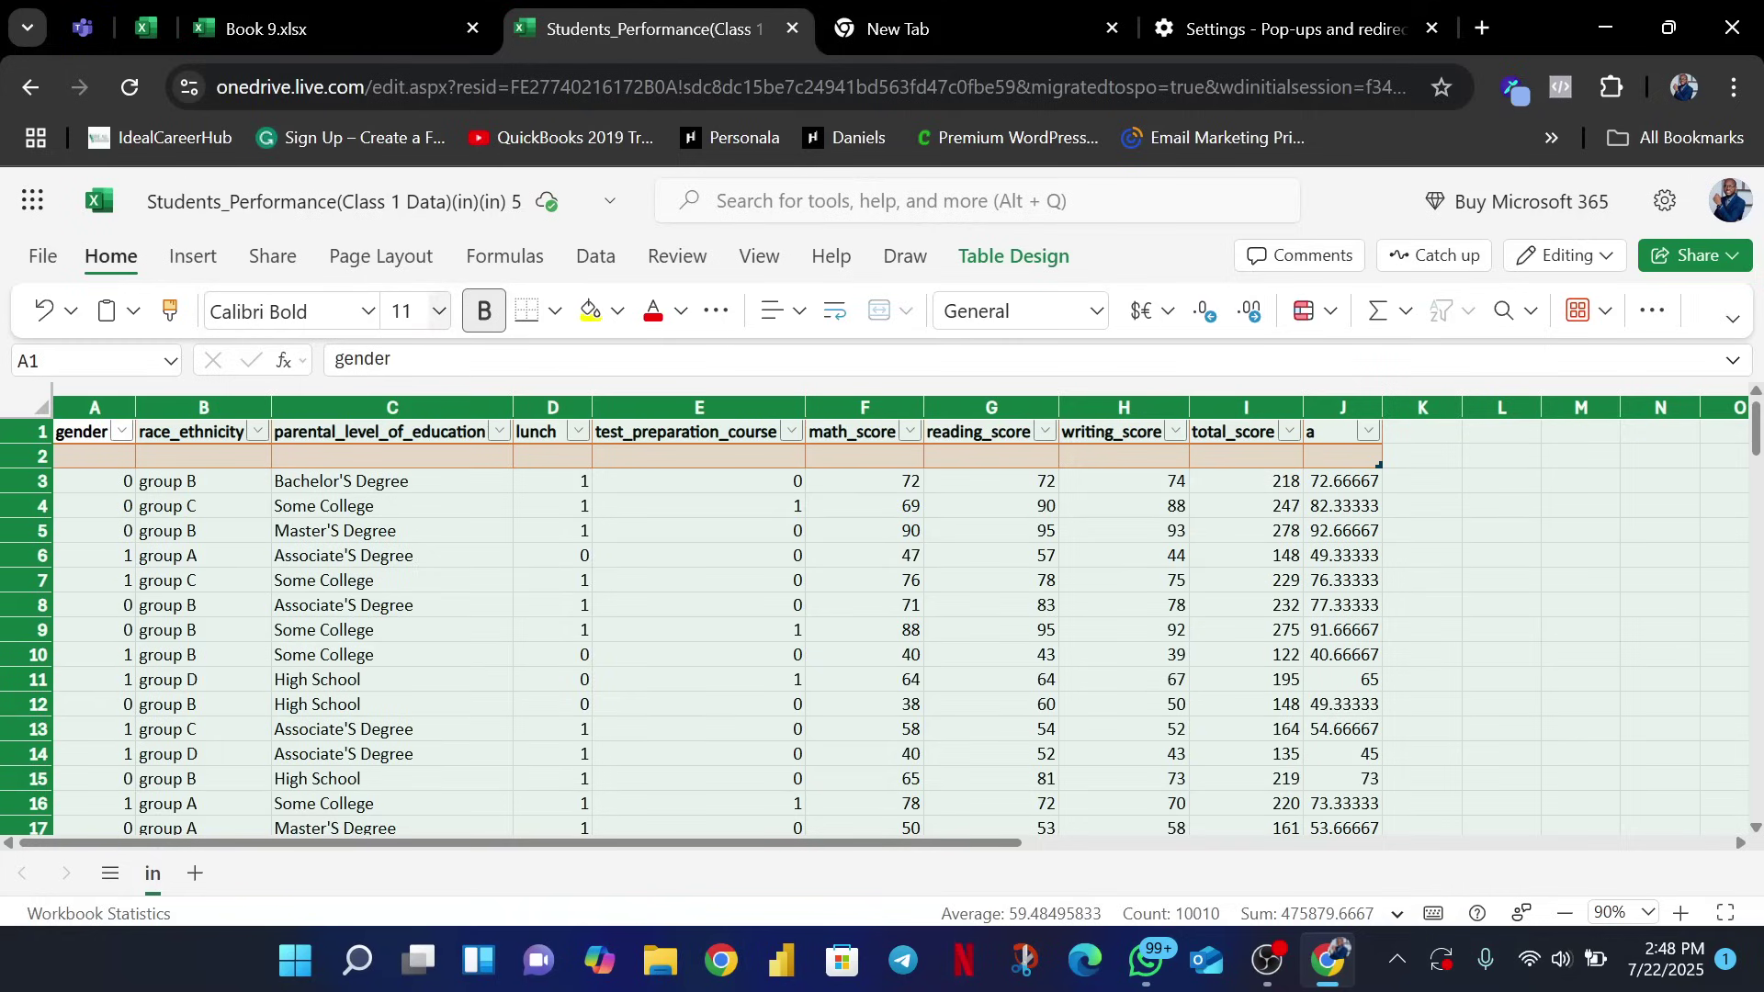
left_click(275, 310)
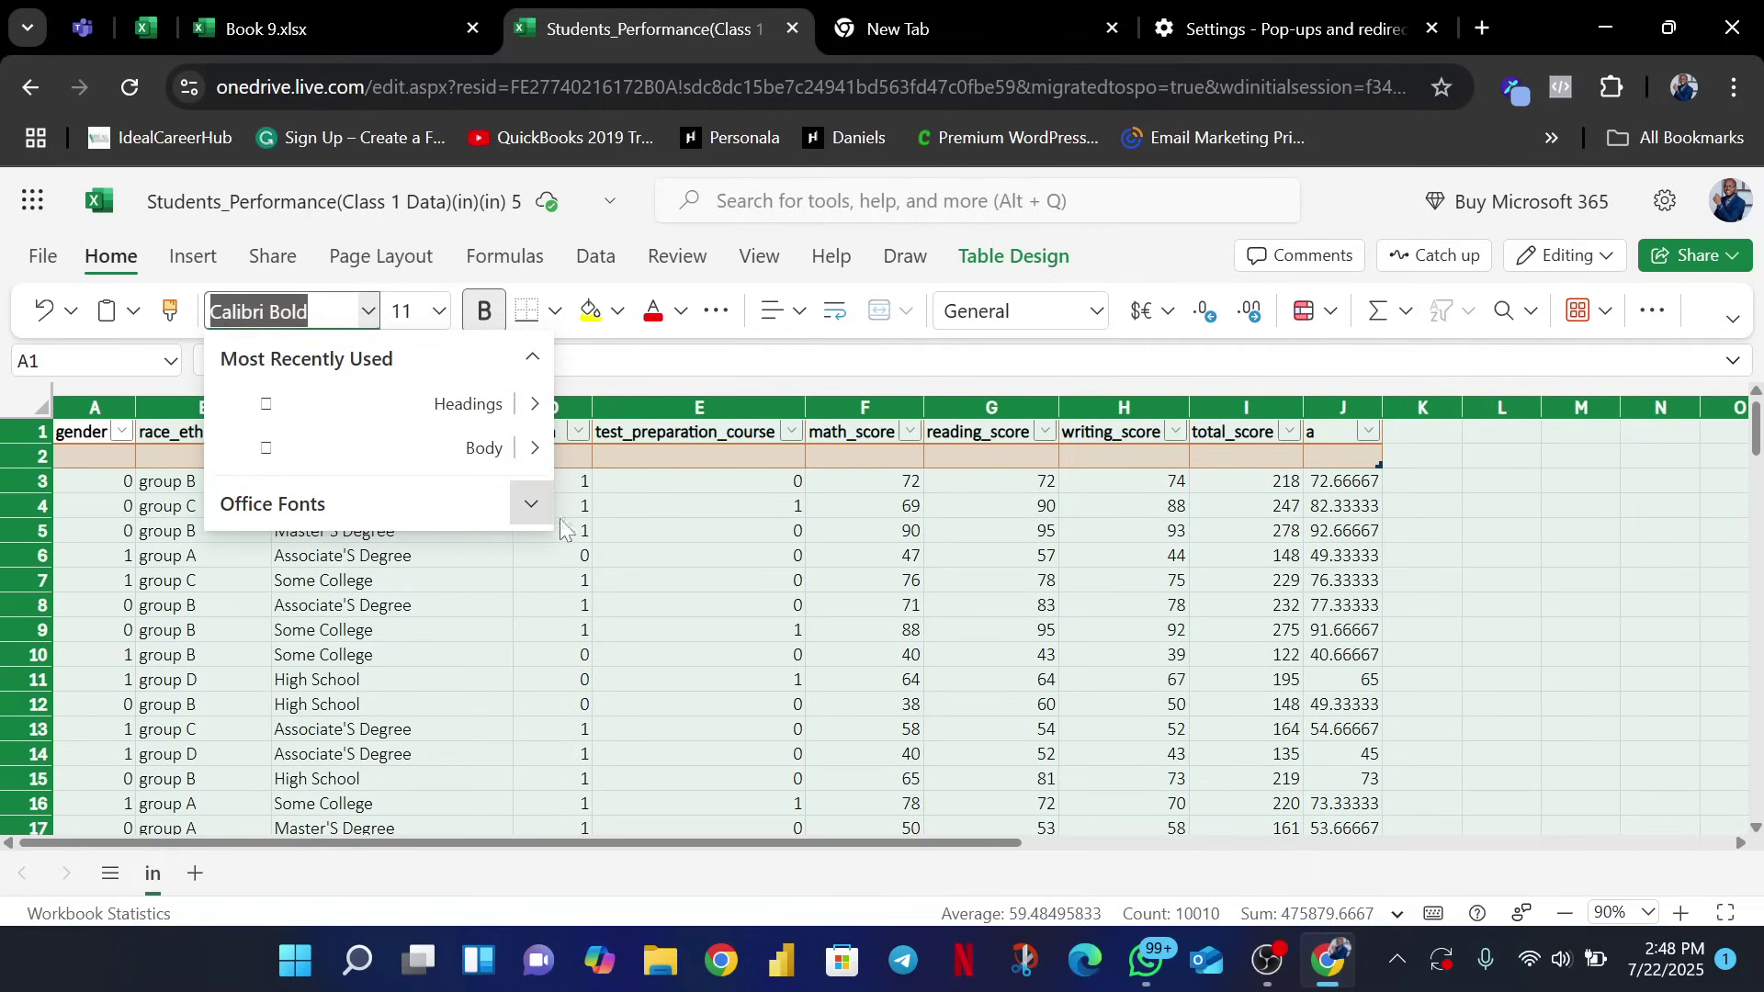
left_click(531, 507)
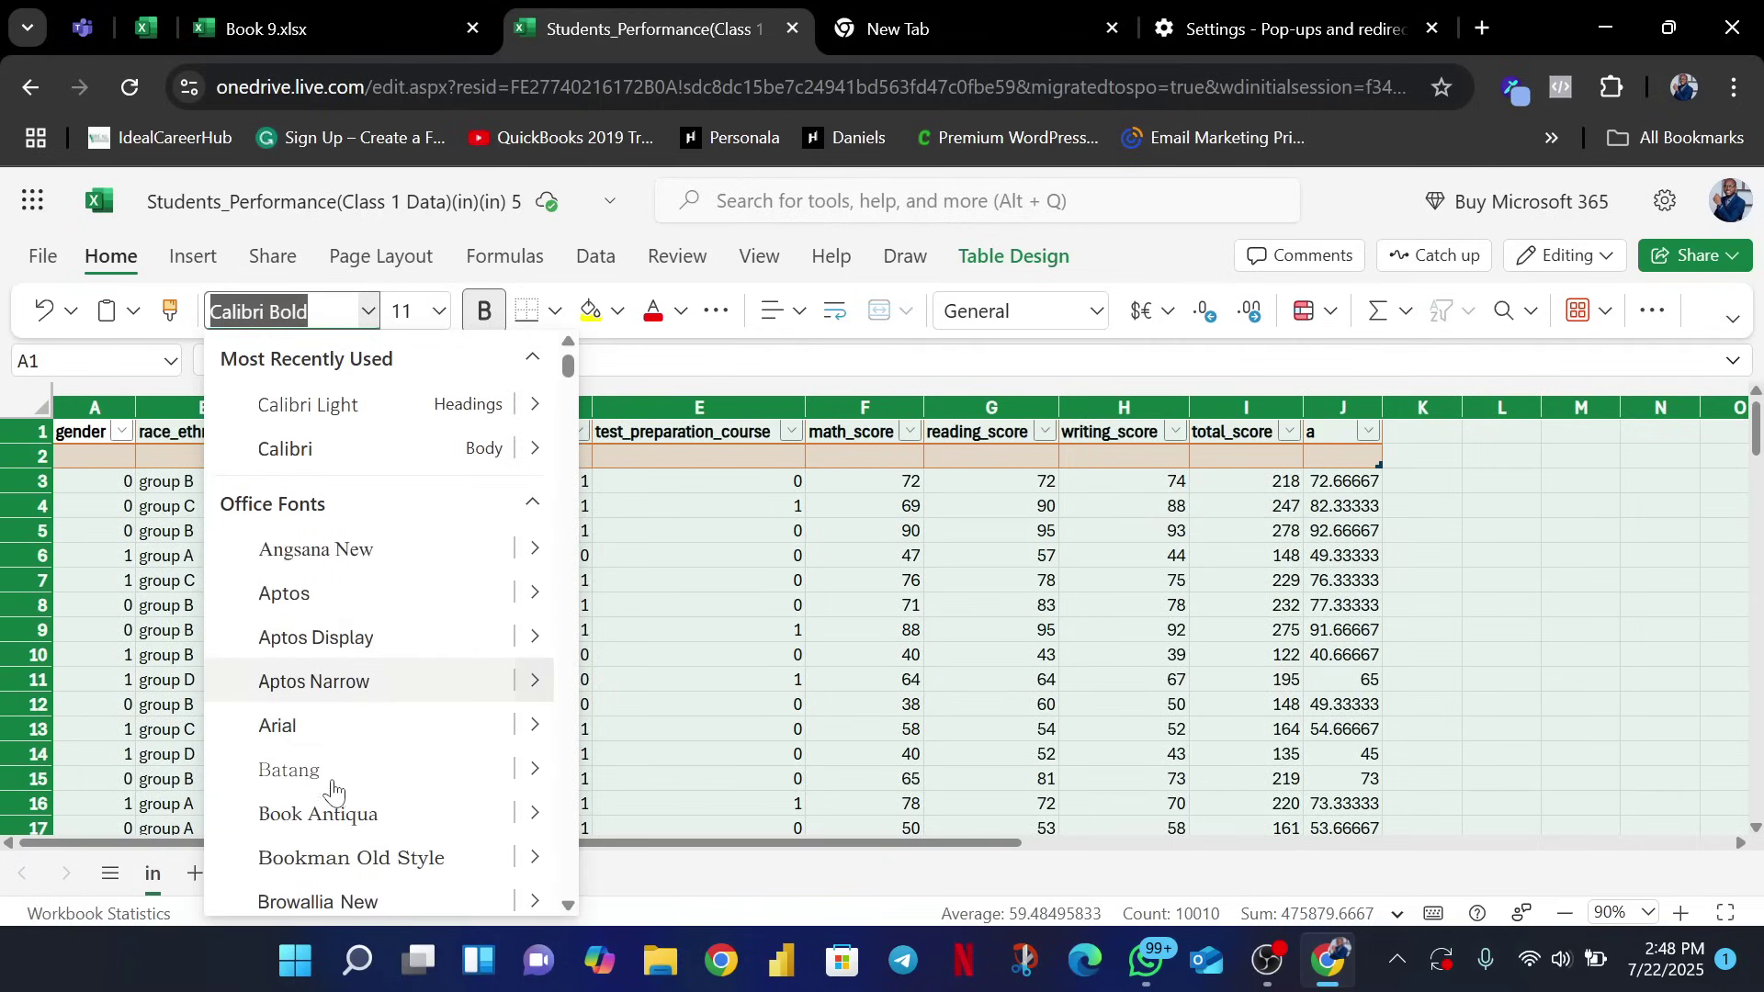
left_click(323, 732)
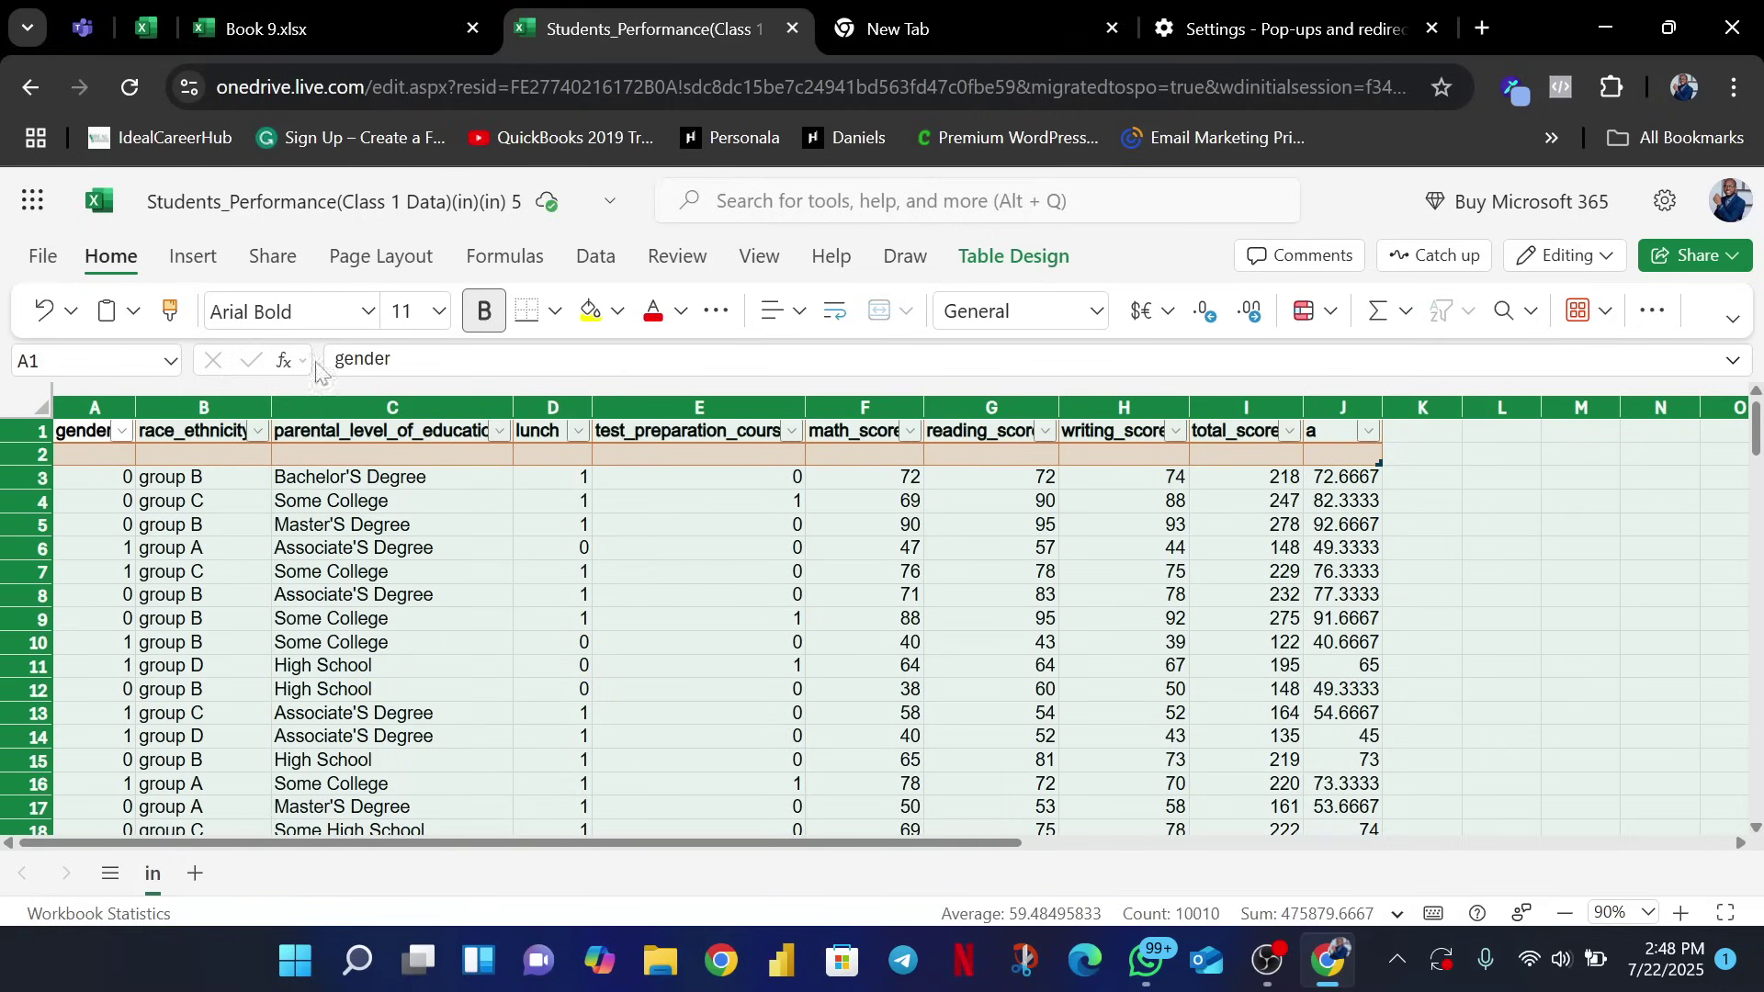
left_click(405, 311)
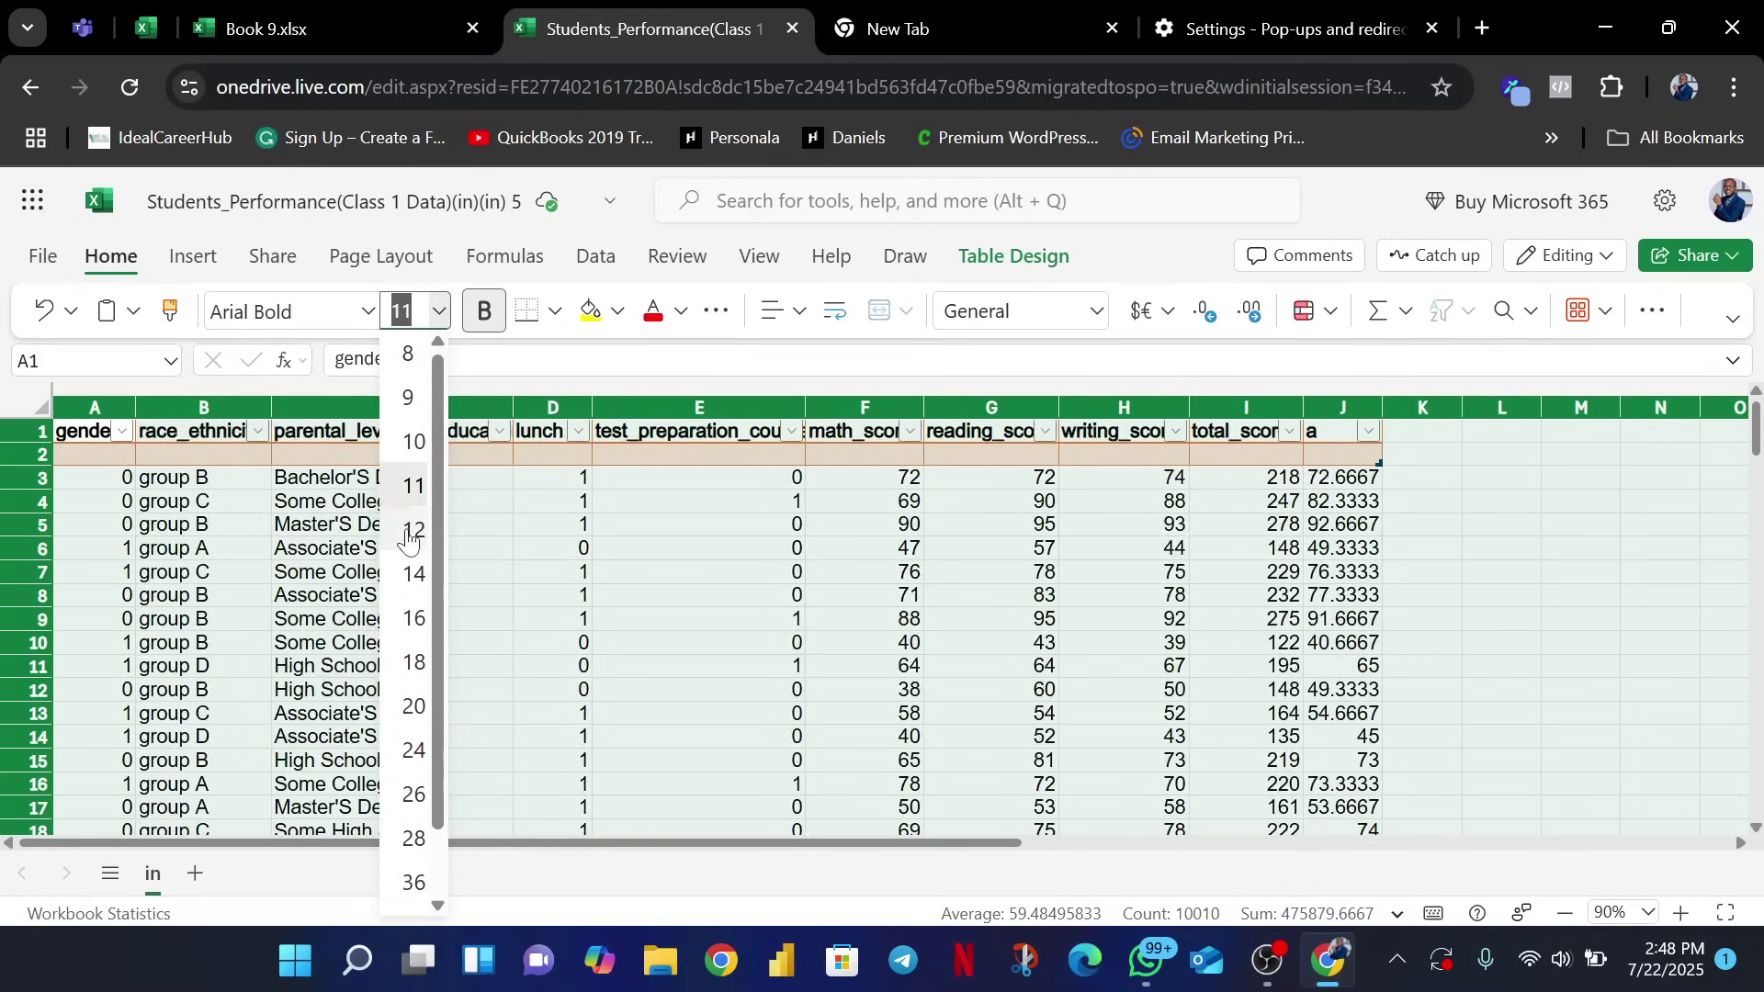
left_click(413, 530)
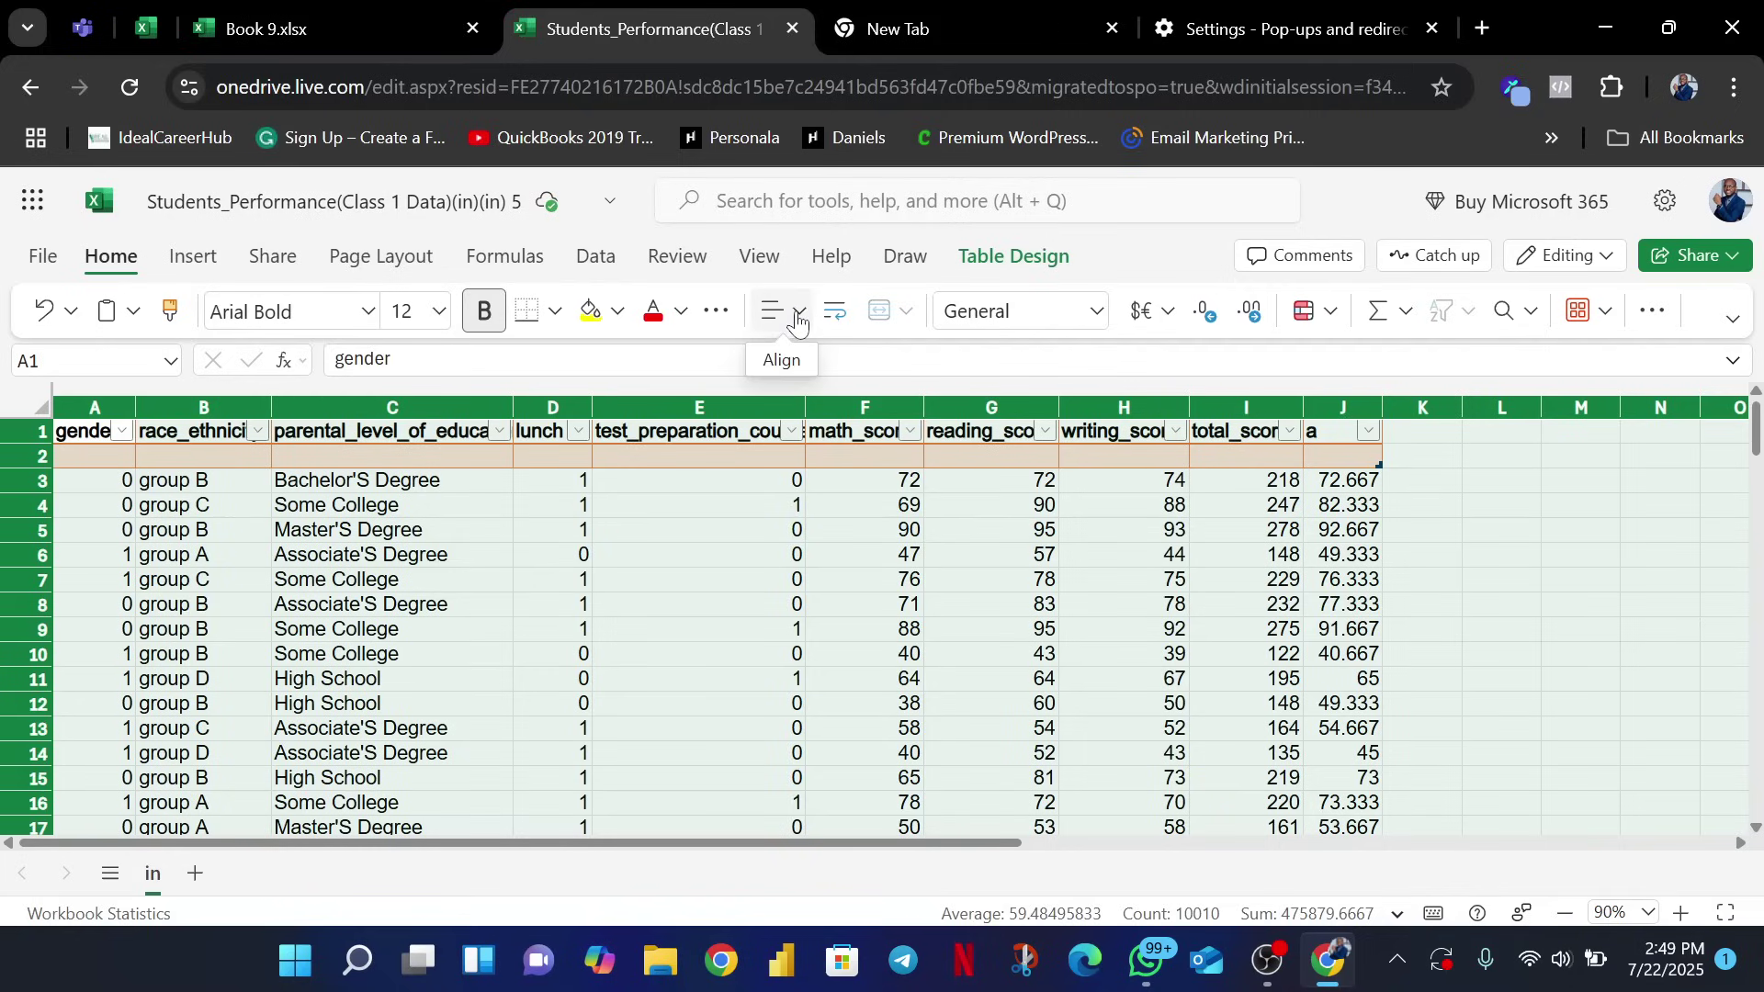
Align the text of the entire sheet to the left and apply All Borders to its cells
left_click(798, 318)
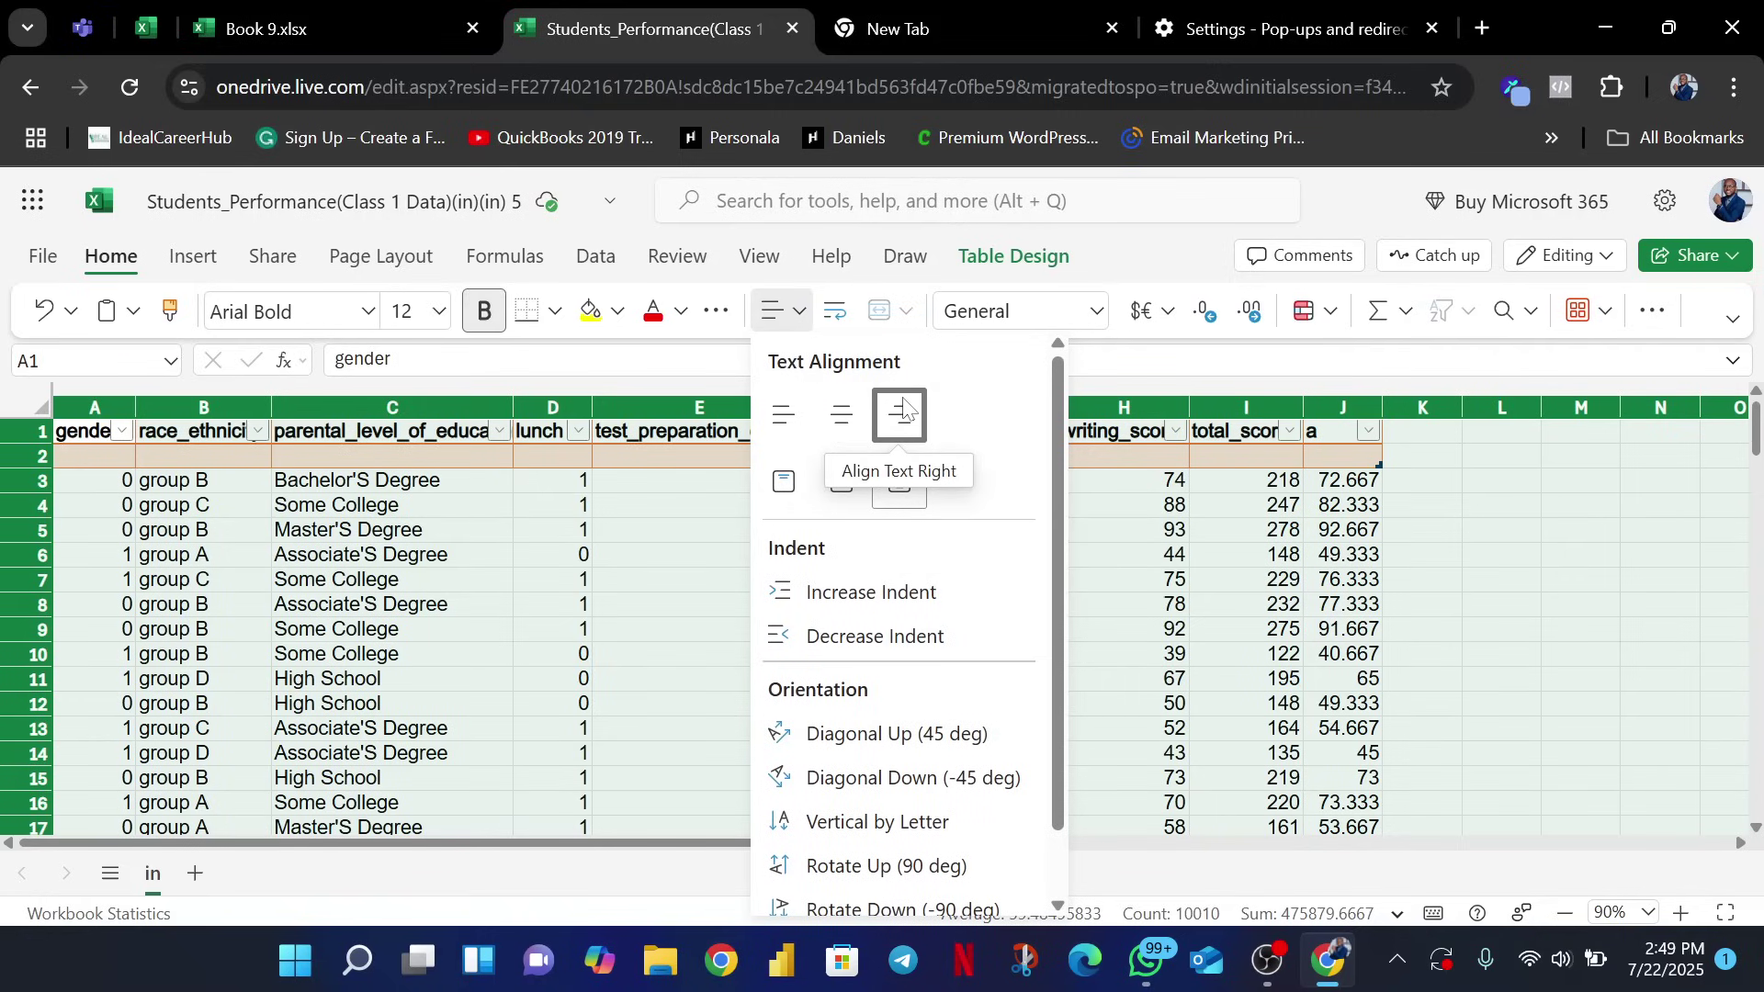
left_click(794, 421)
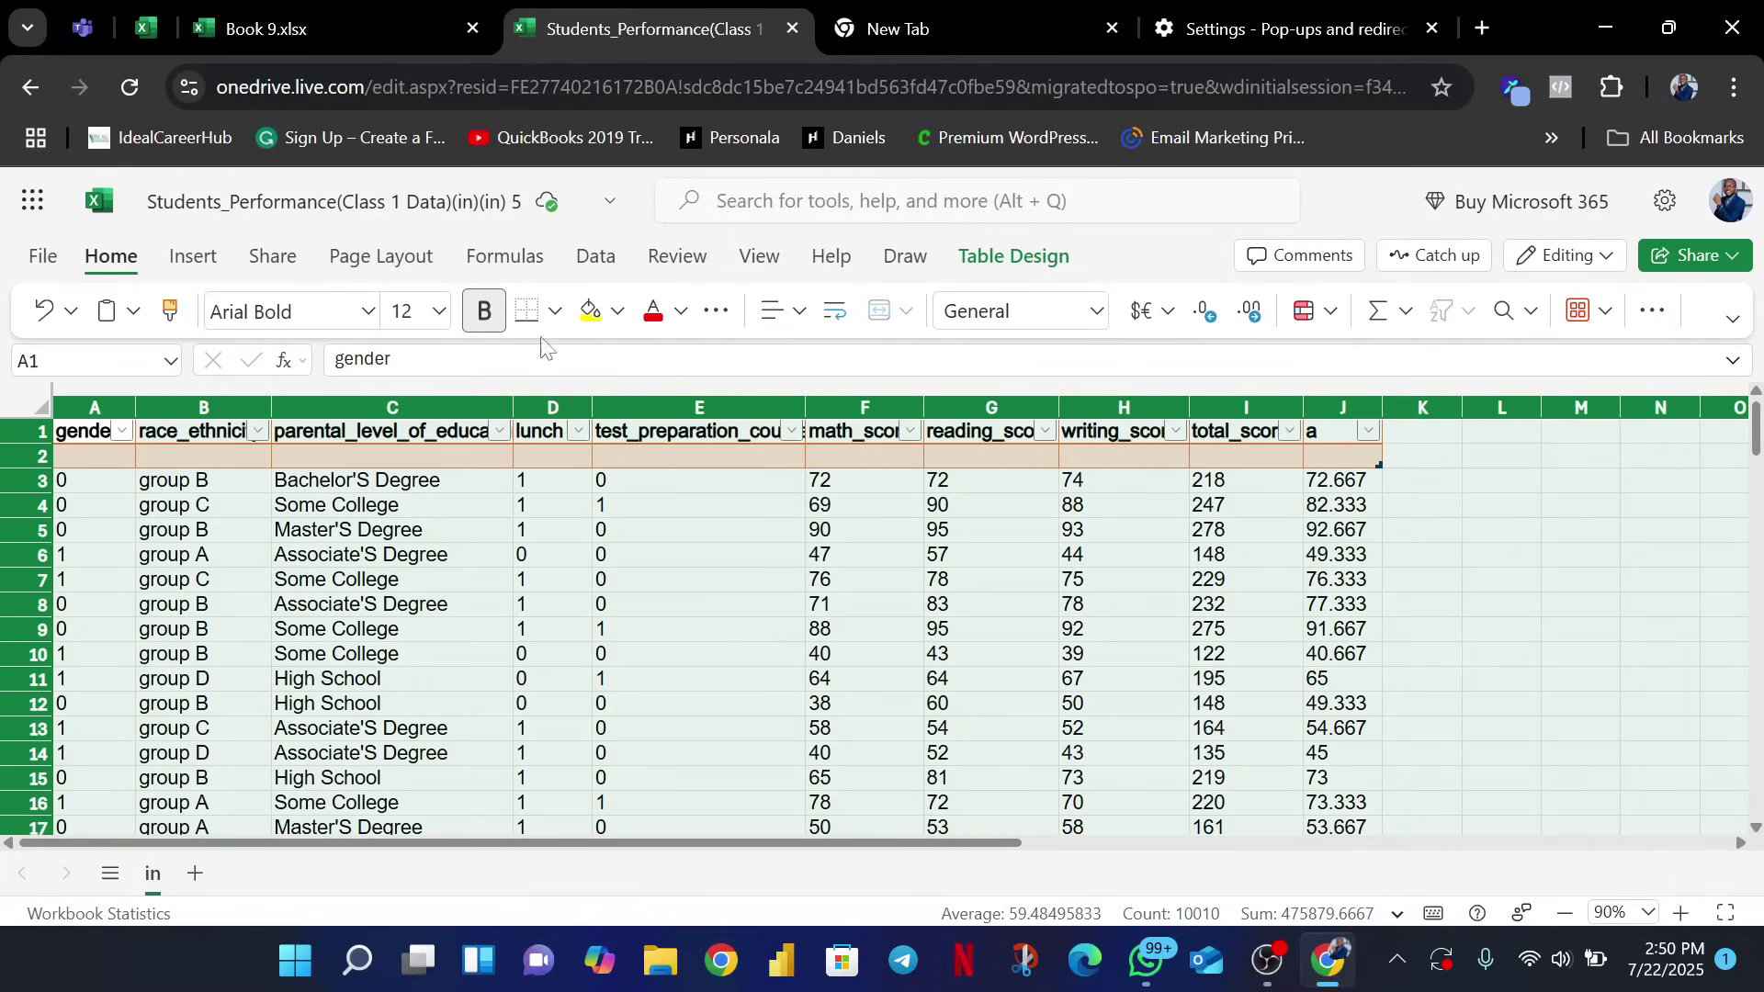
left_click(555, 311)
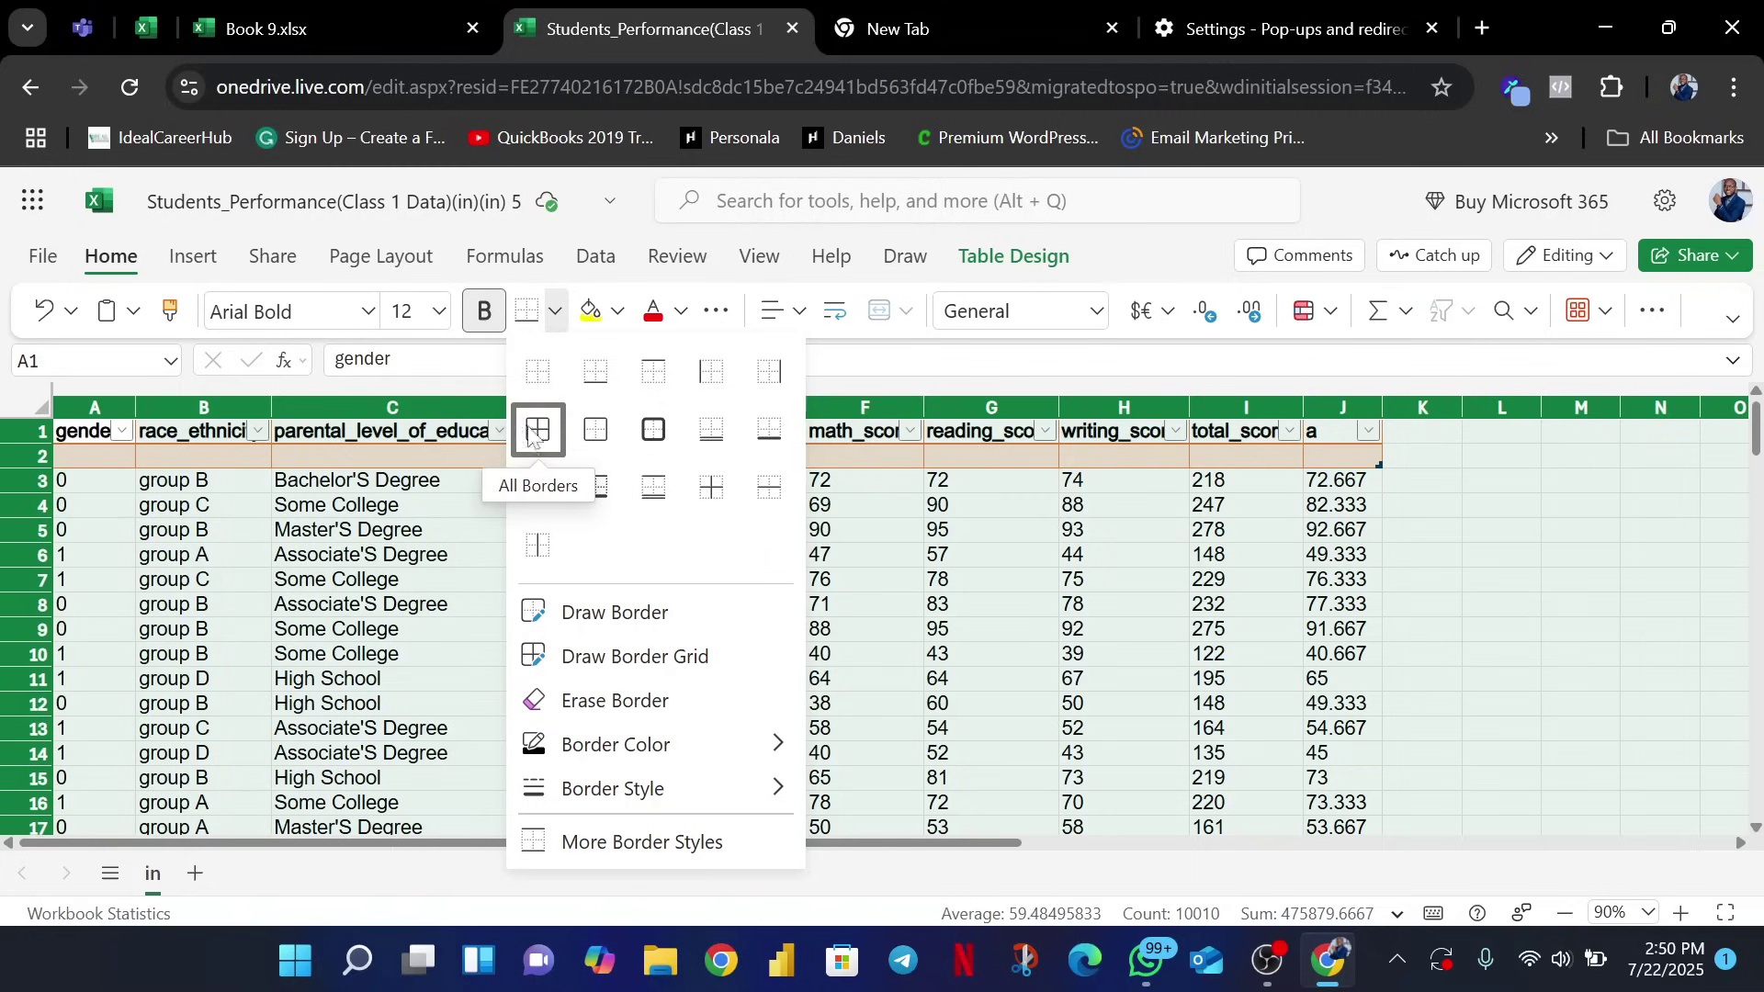
key("Return")
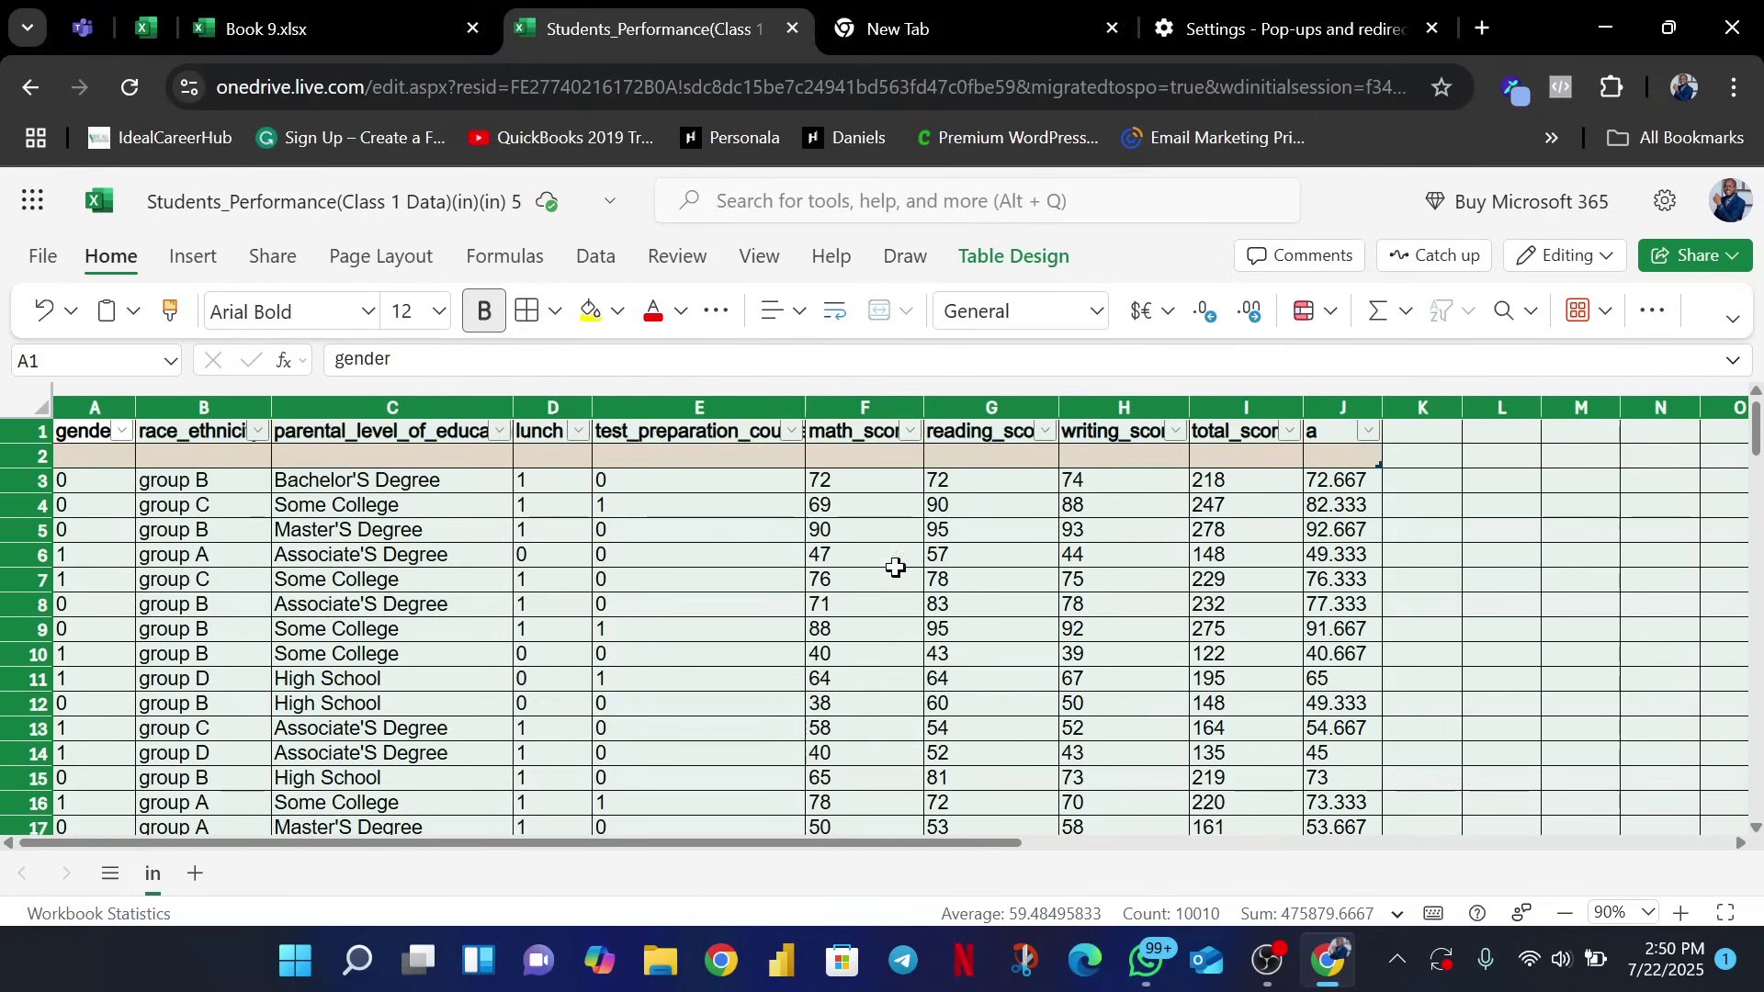
left_click(680, 608)
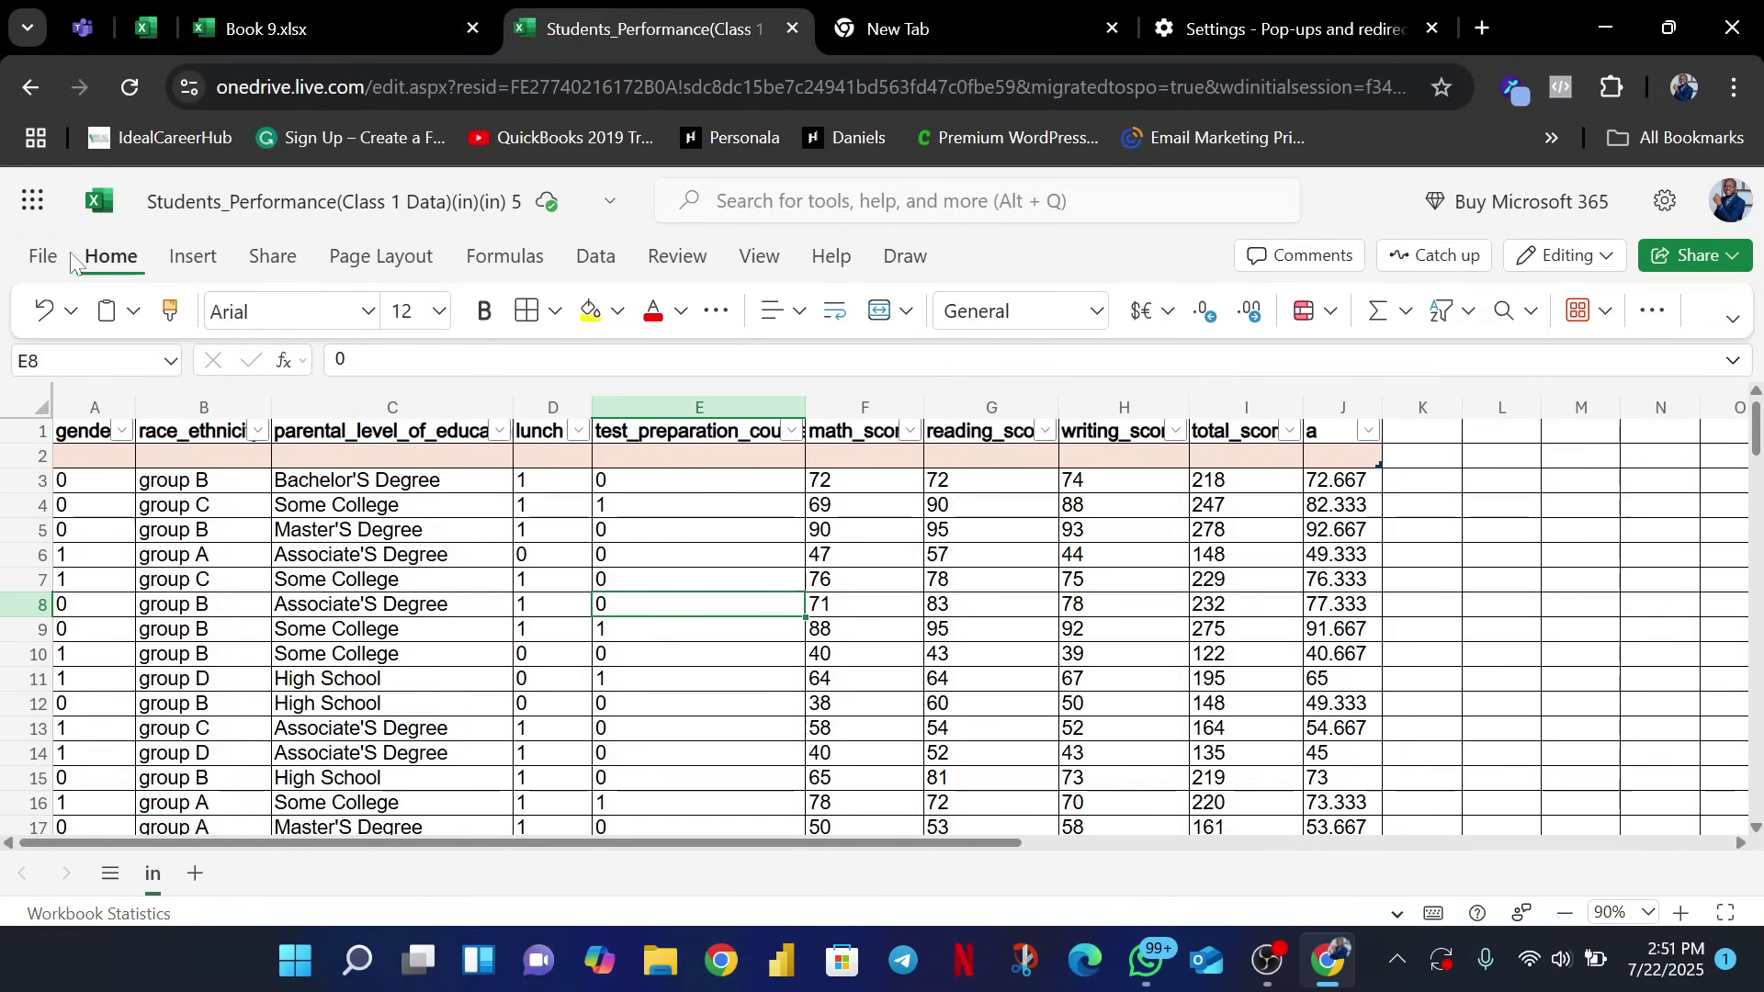
Export the active sheet as a PDF with the paper size set to A4 (8.27"x11.69") and download it
left_click(41, 260)
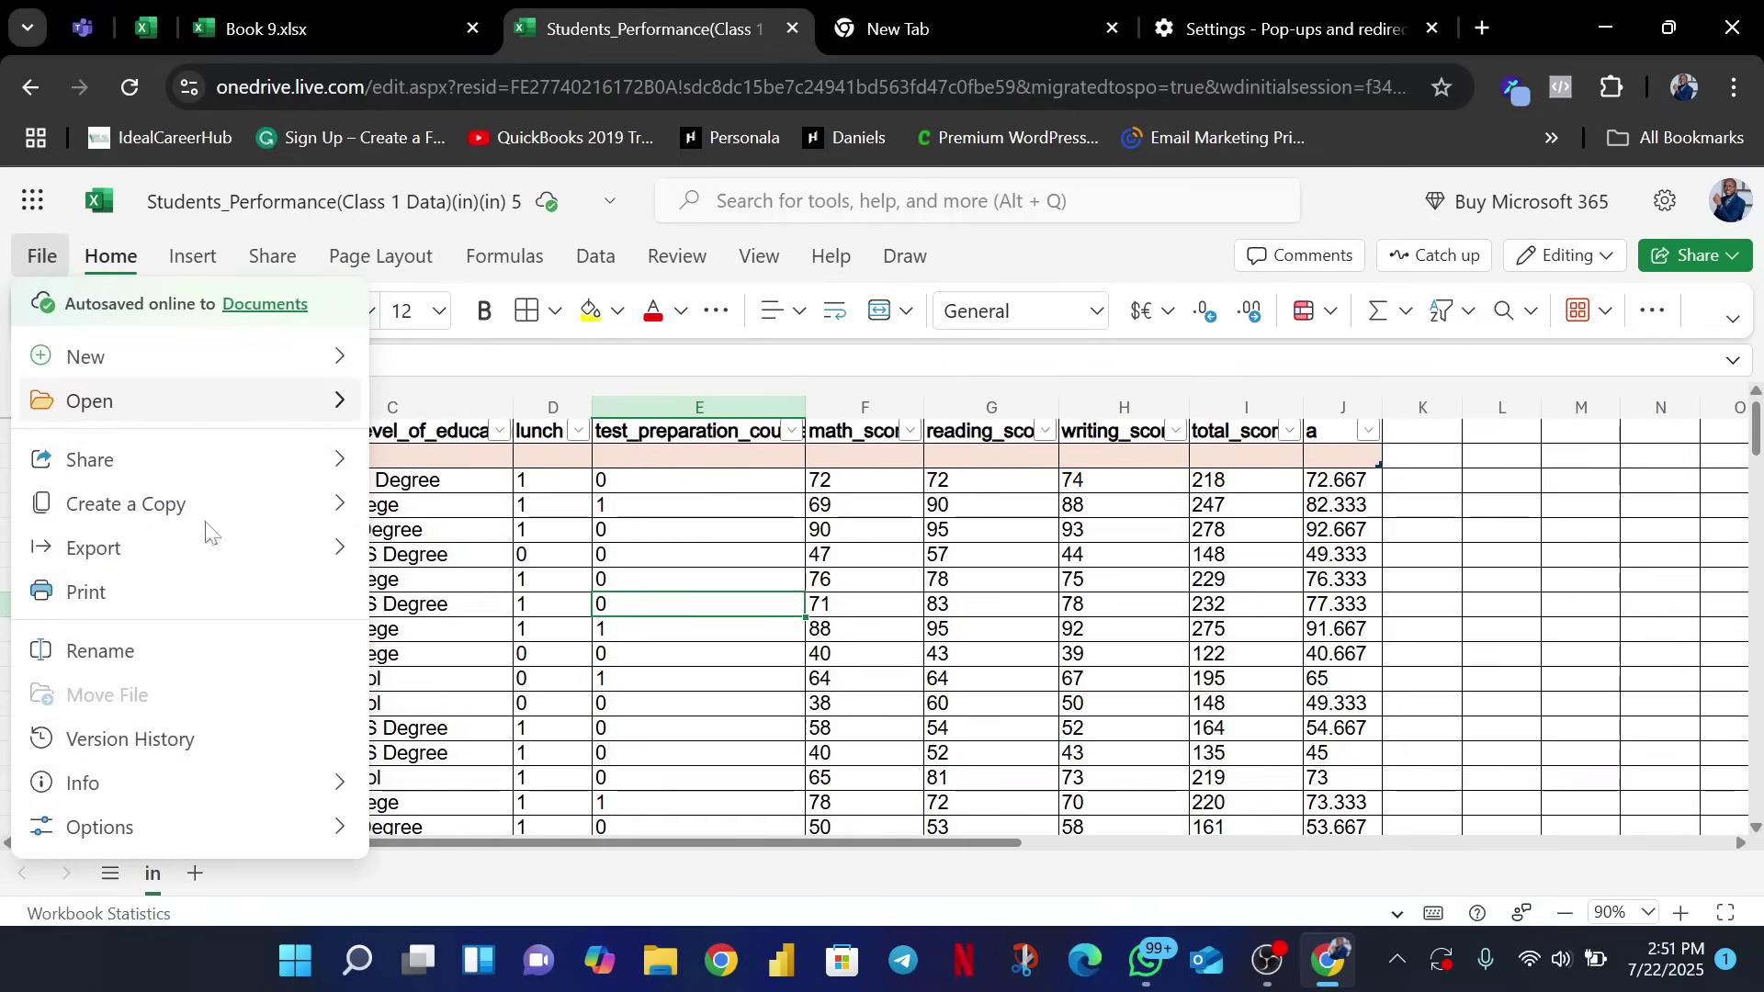
mouse_move(81, 556)
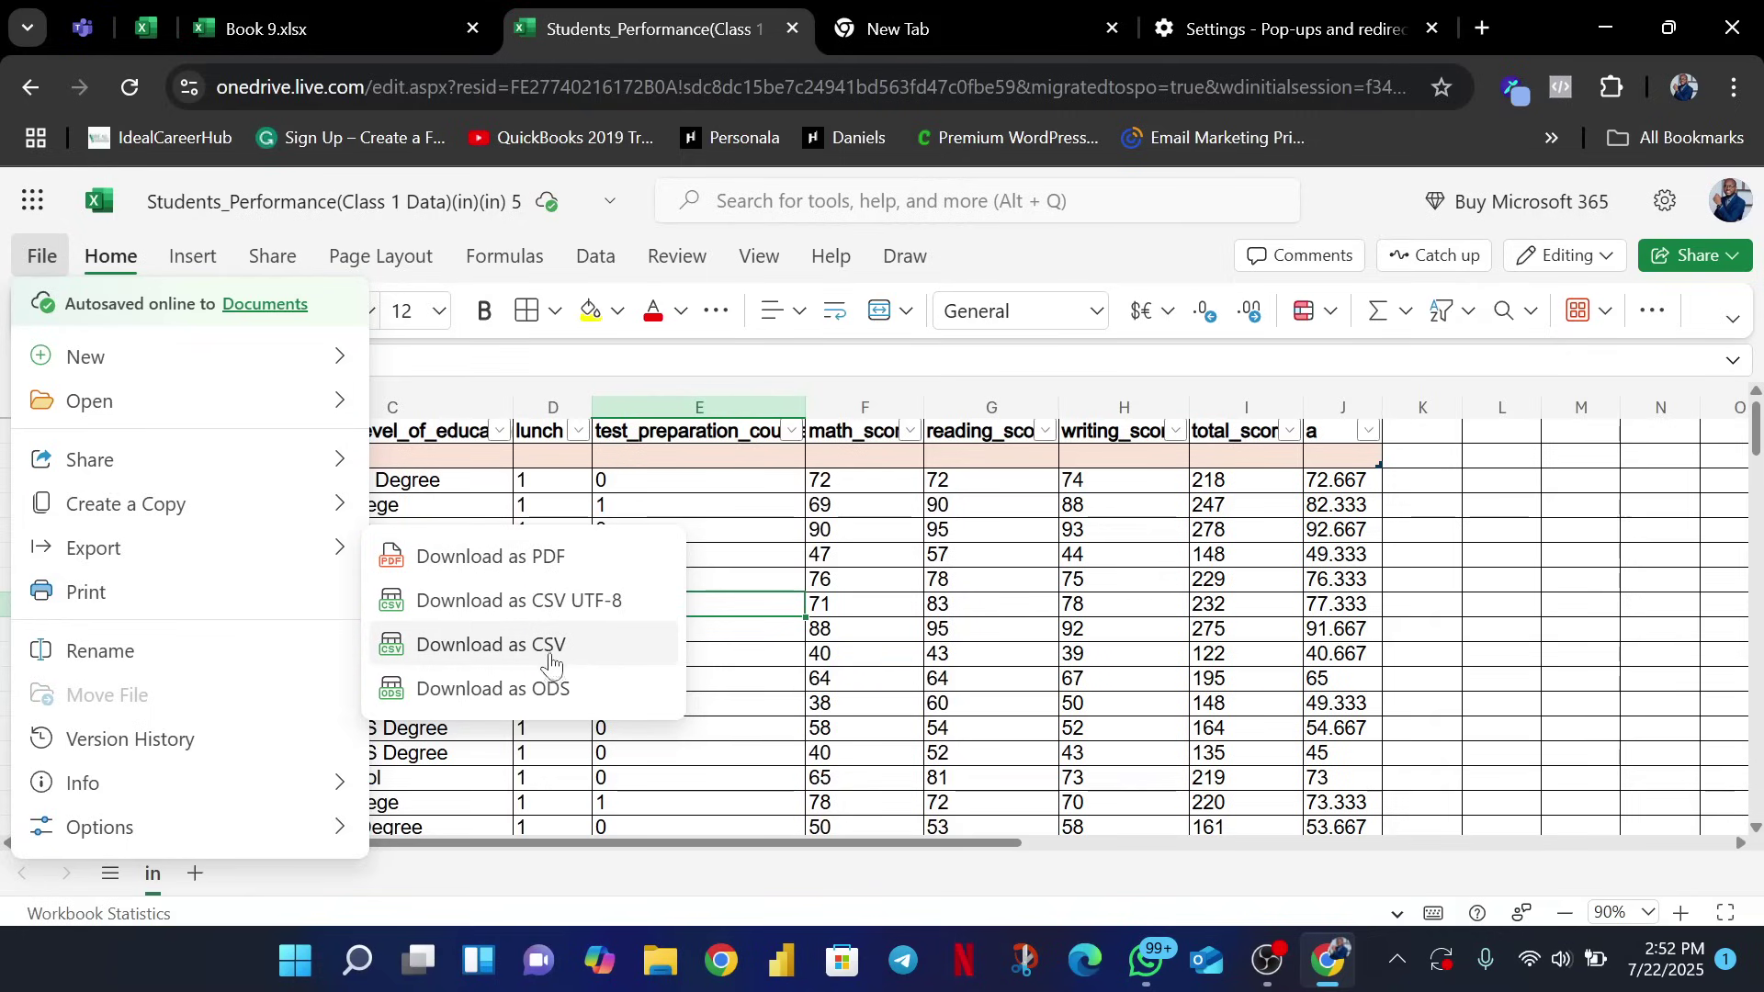
left_click(602, 575)
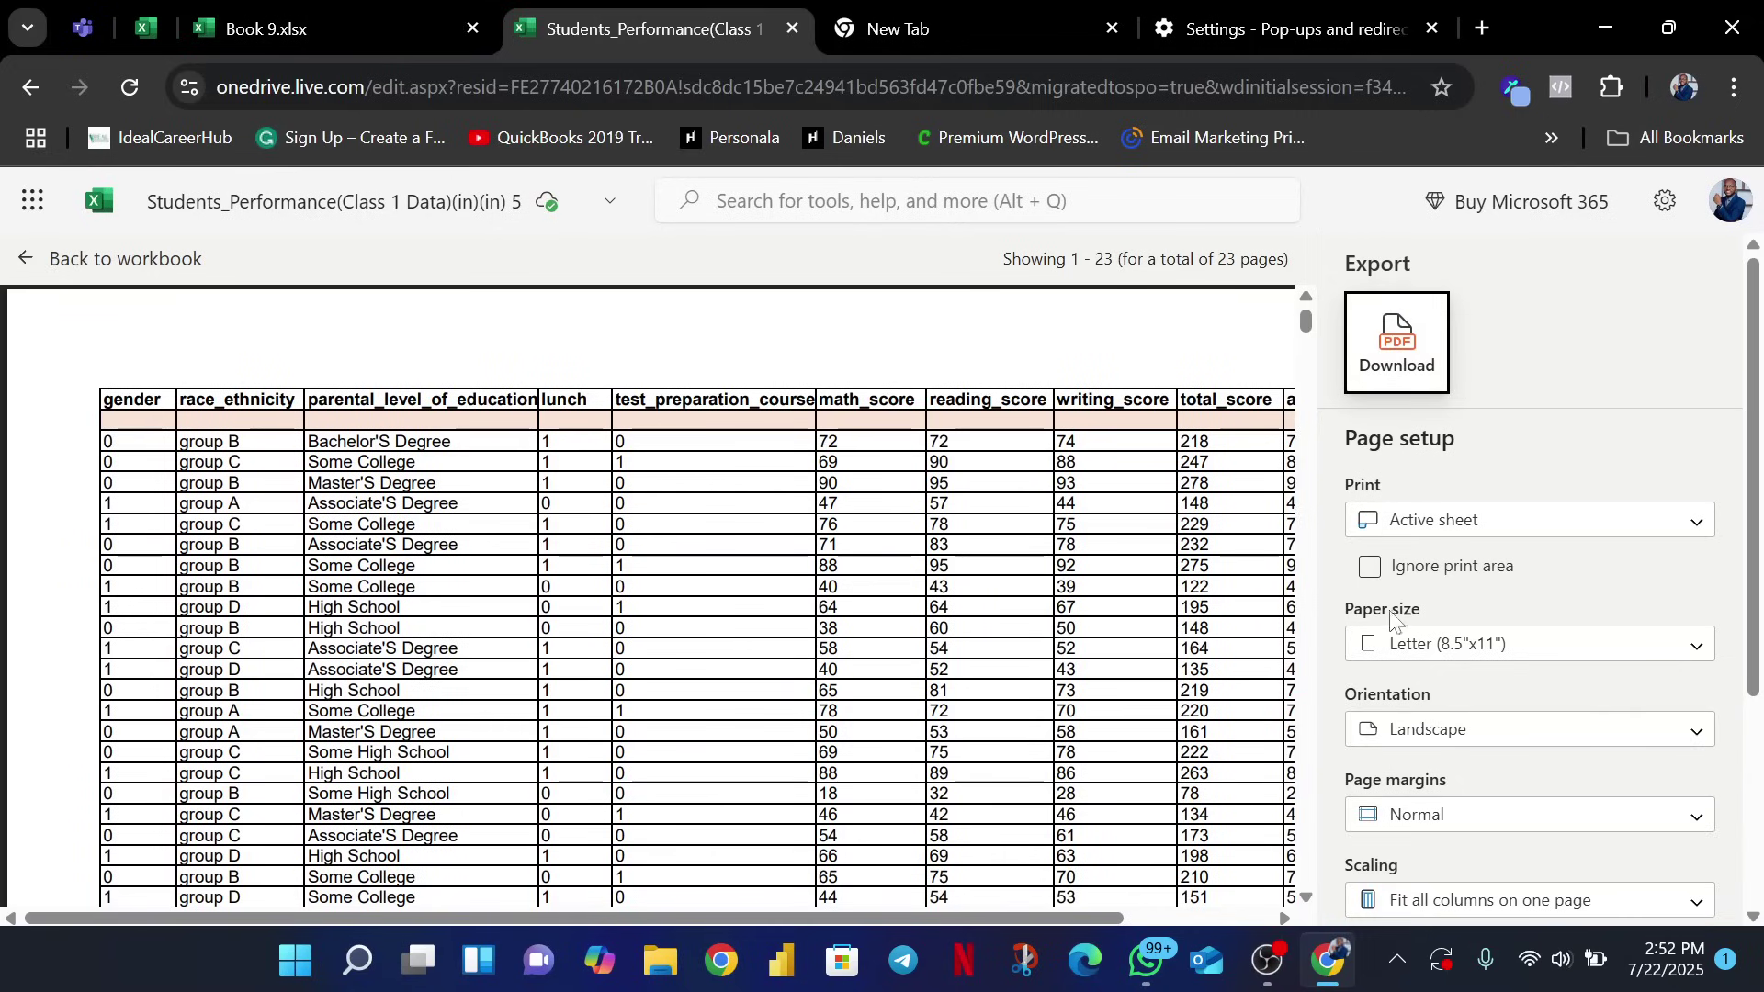
left_click(1525, 658)
scroll(1580, 482, "down", 5)
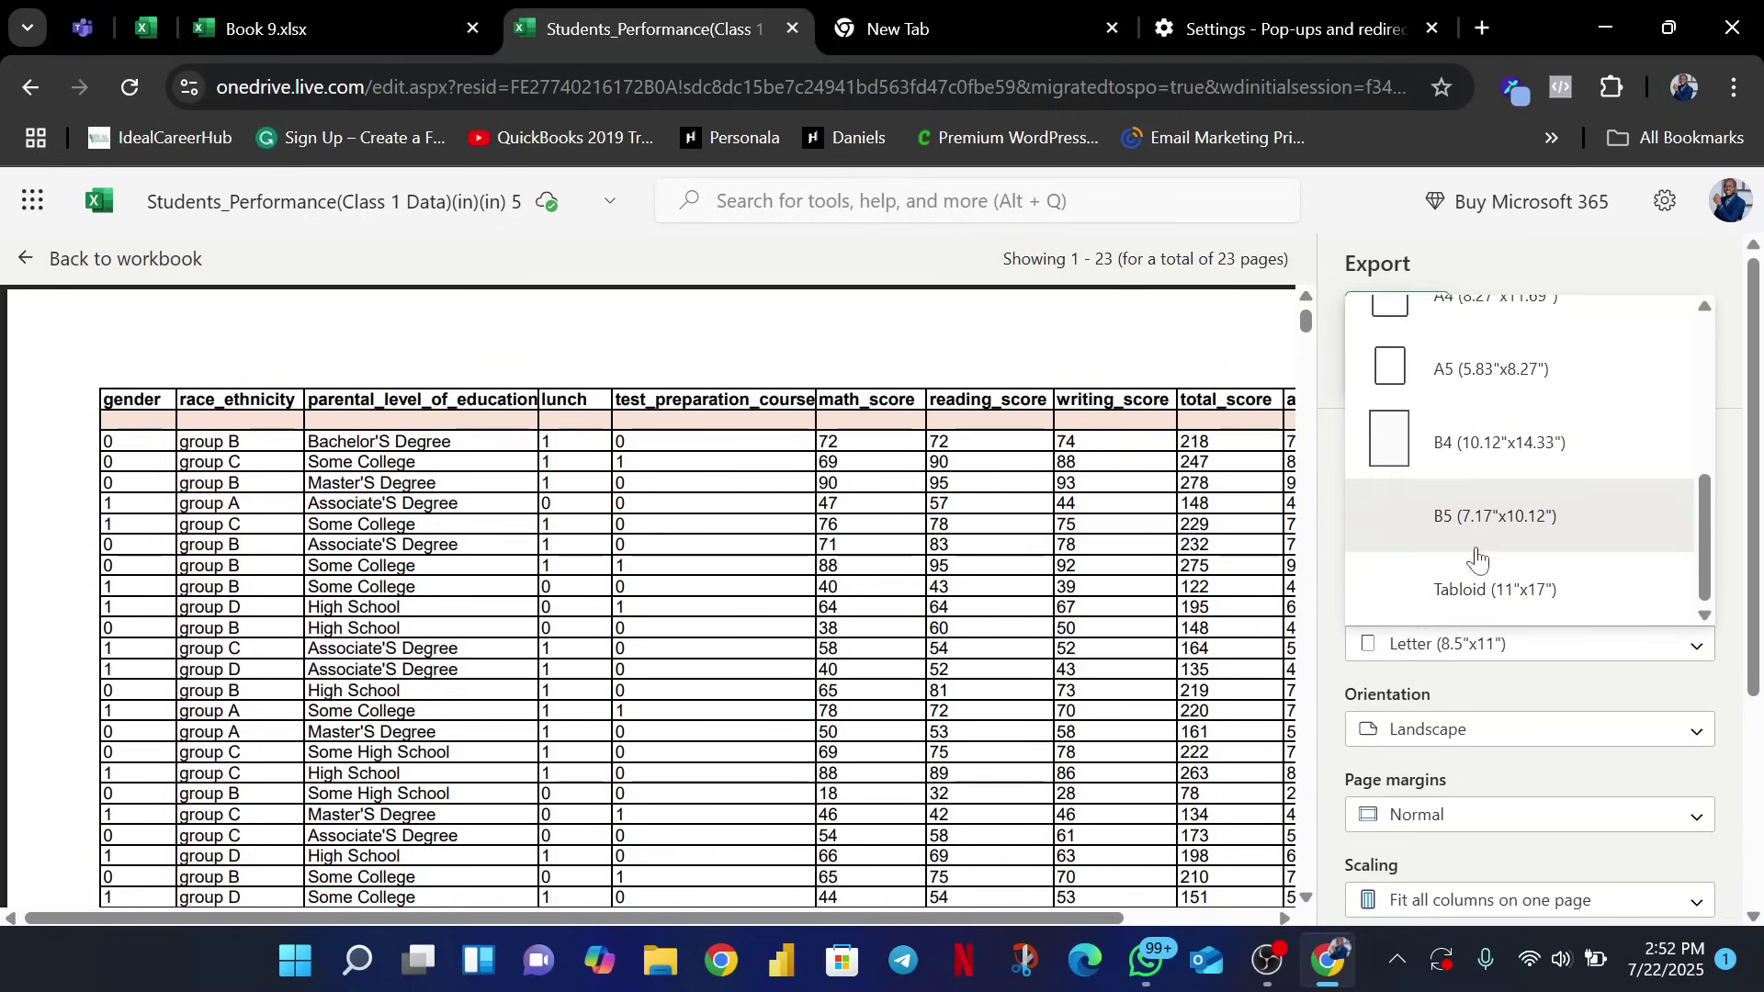
scroll(1493, 464, "up", 3)
left_click(1492, 497)
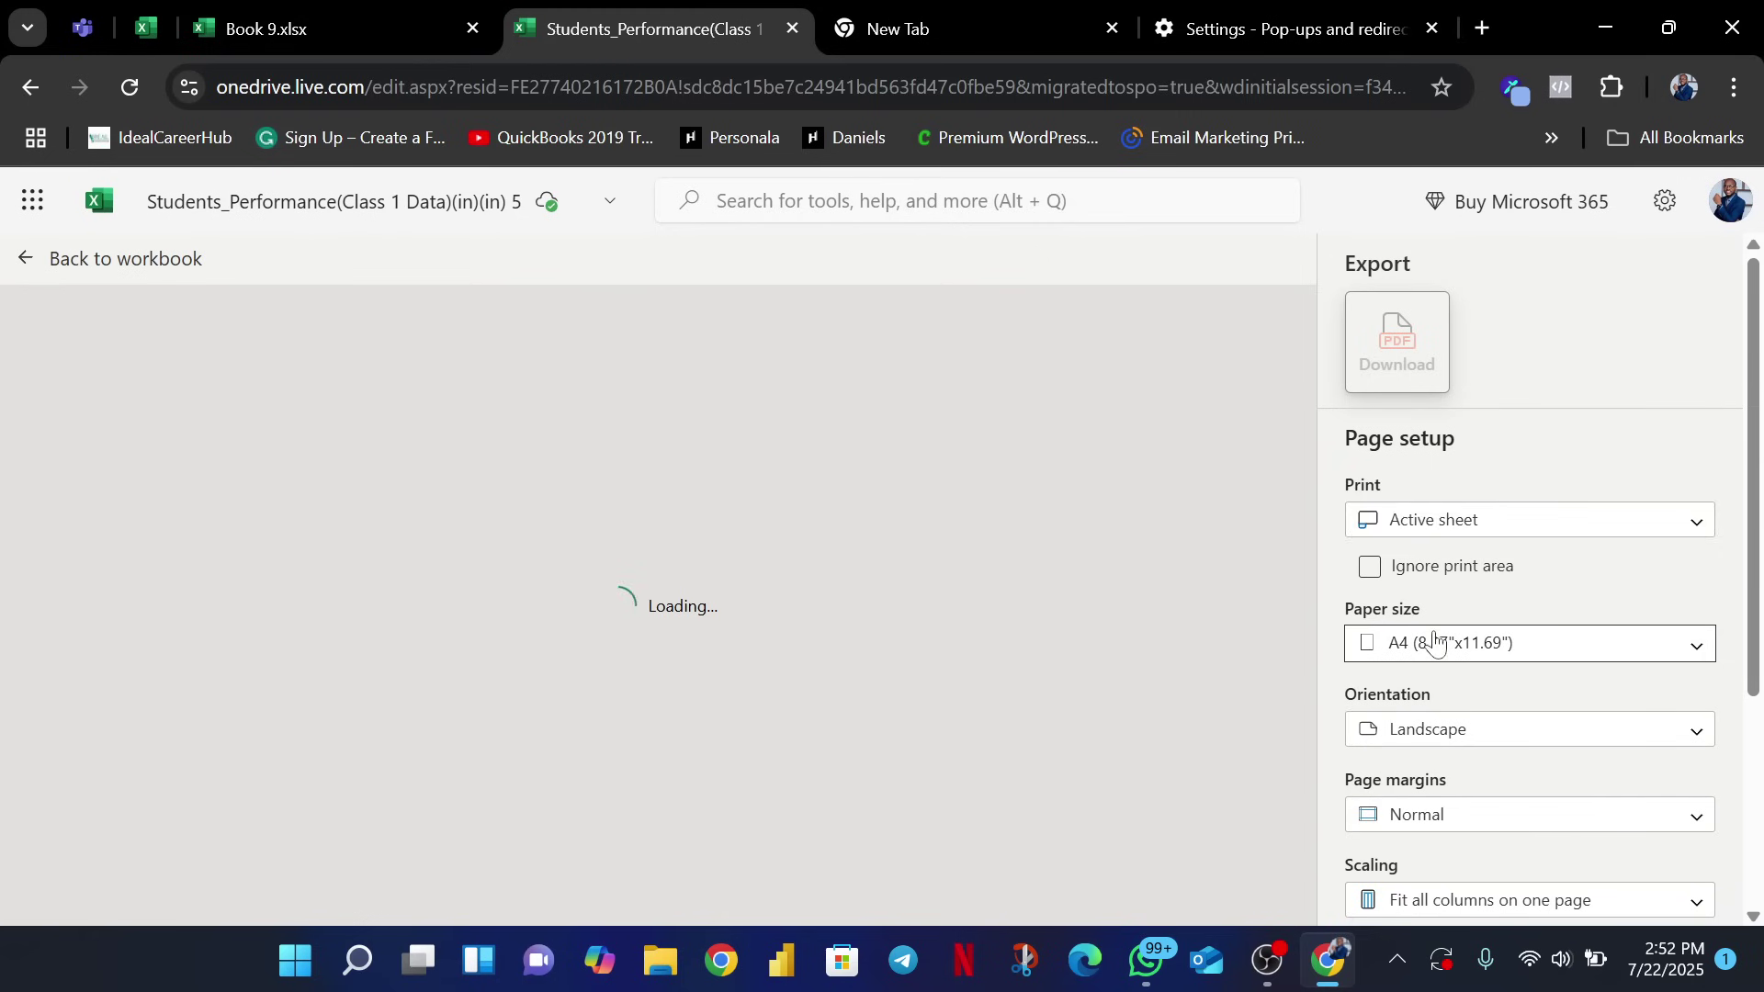
left_click(1545, 529)
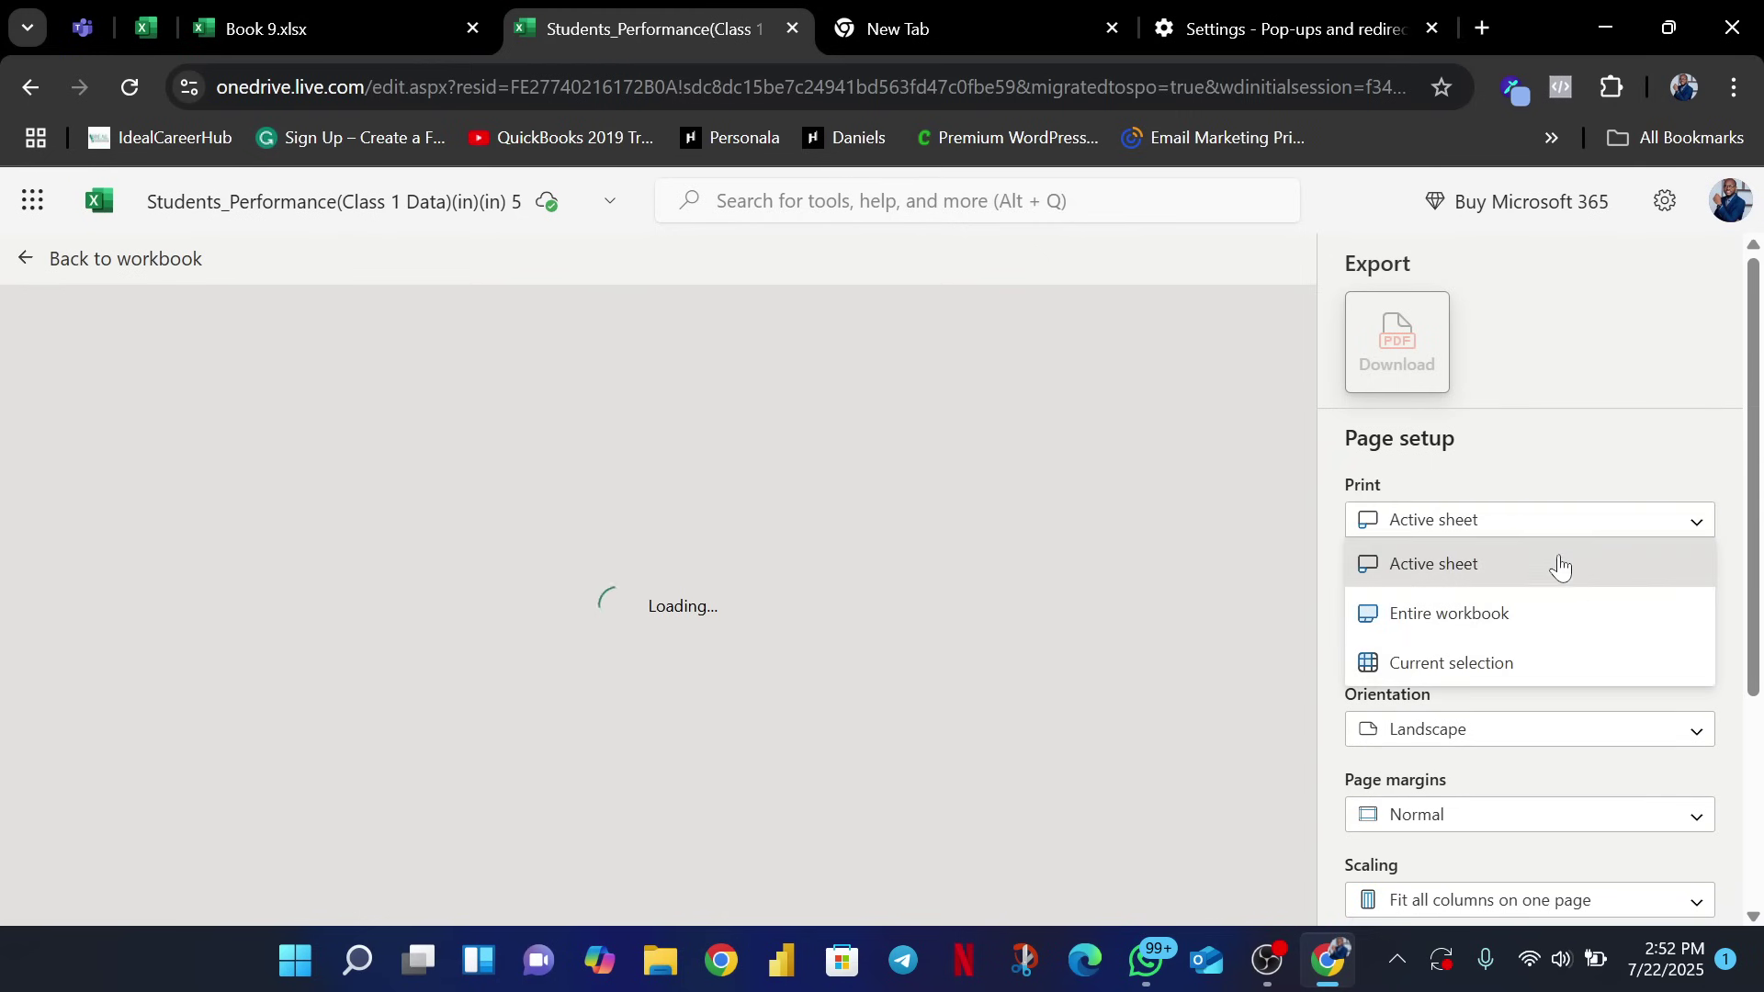
left_click(1559, 563)
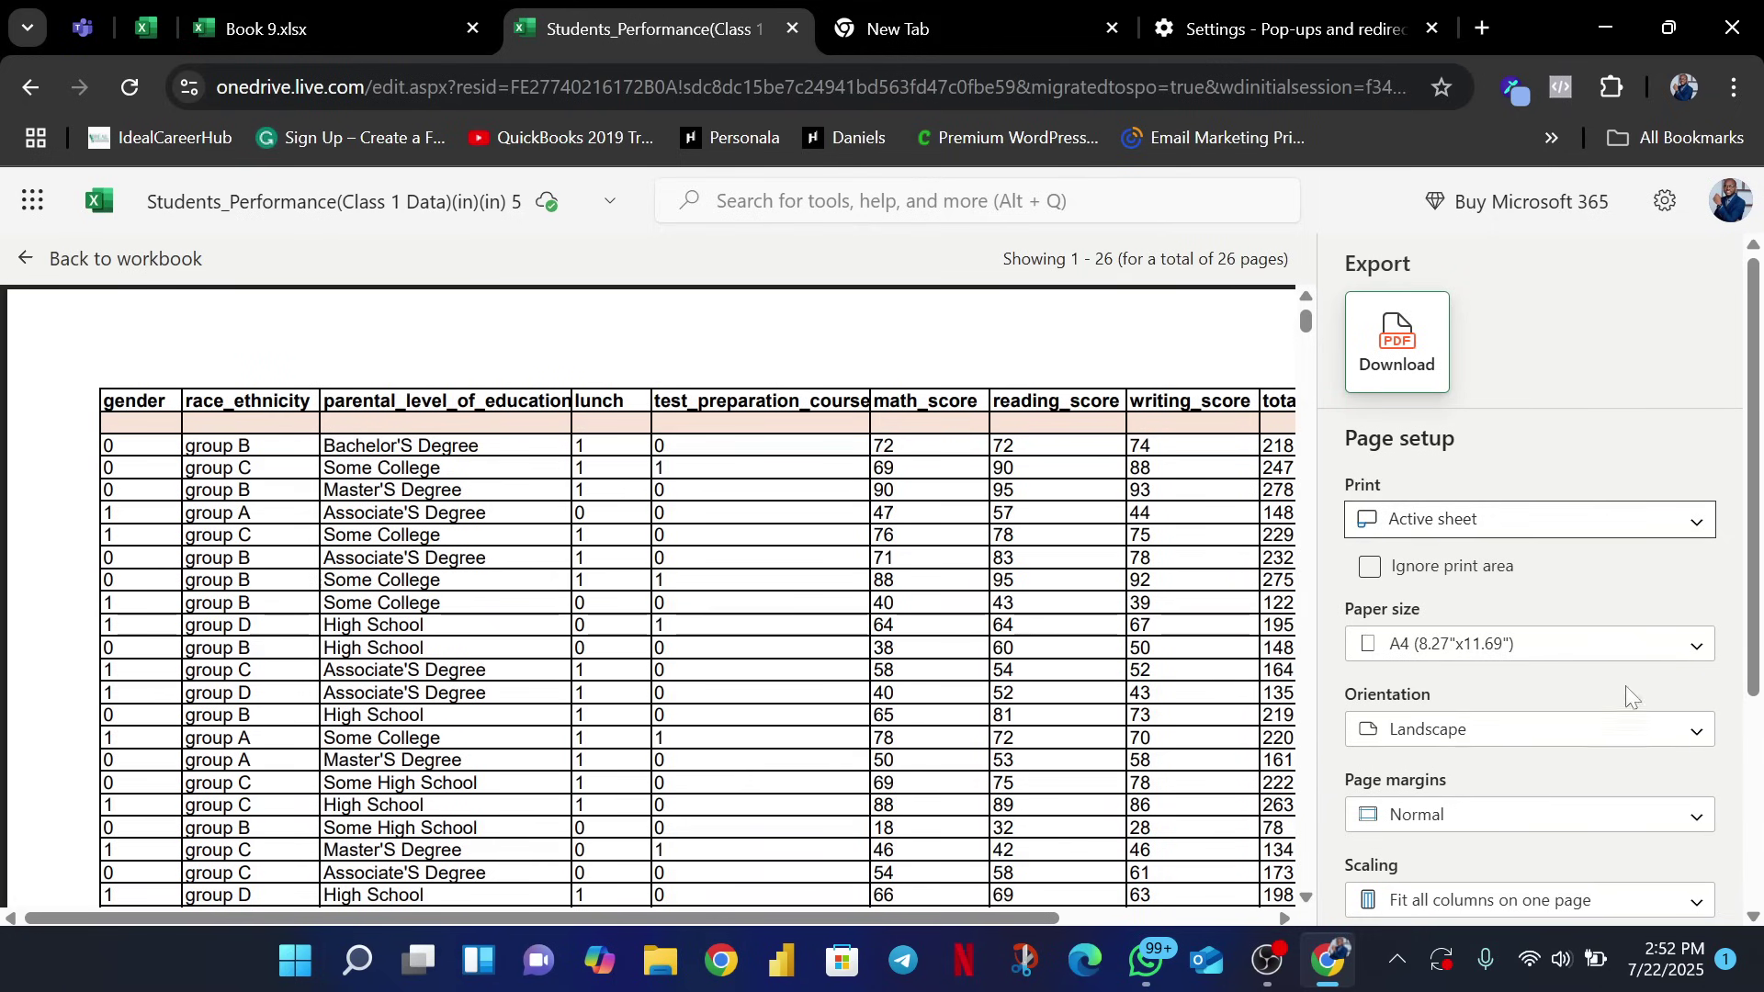
left_click(1414, 369)
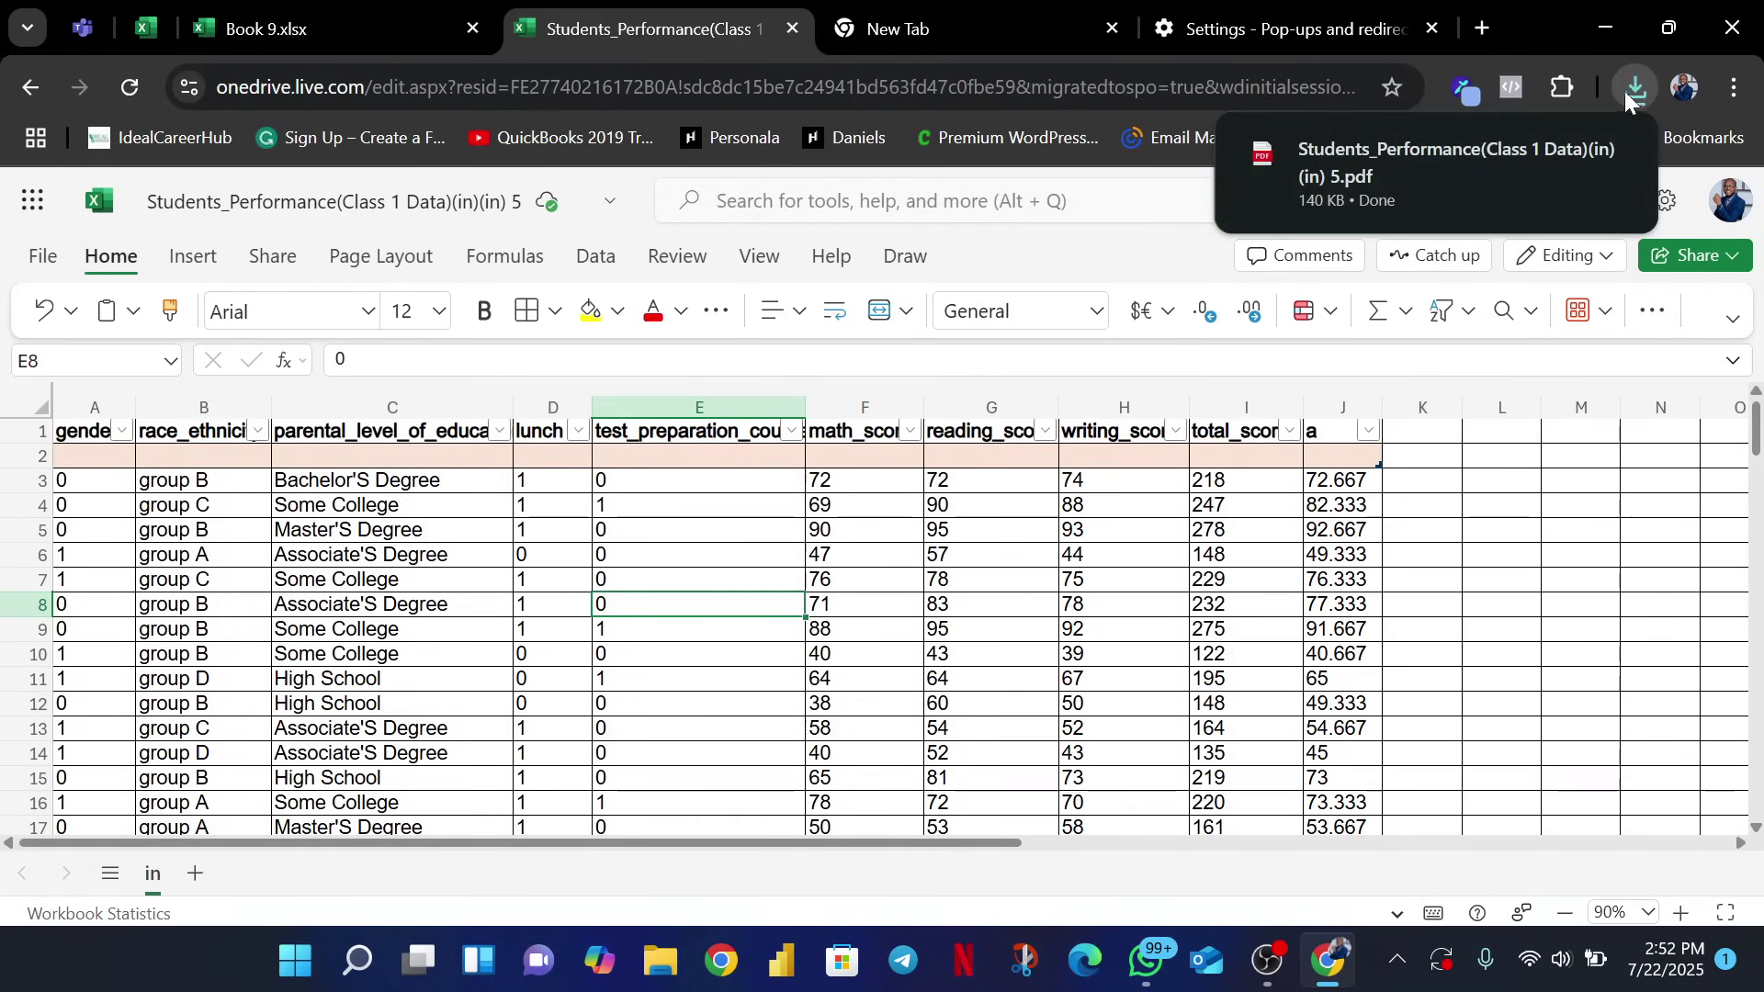
mouse_move(1628, 161)
Export the Students_Performance sheet as a CSV download
left_click(43, 258)
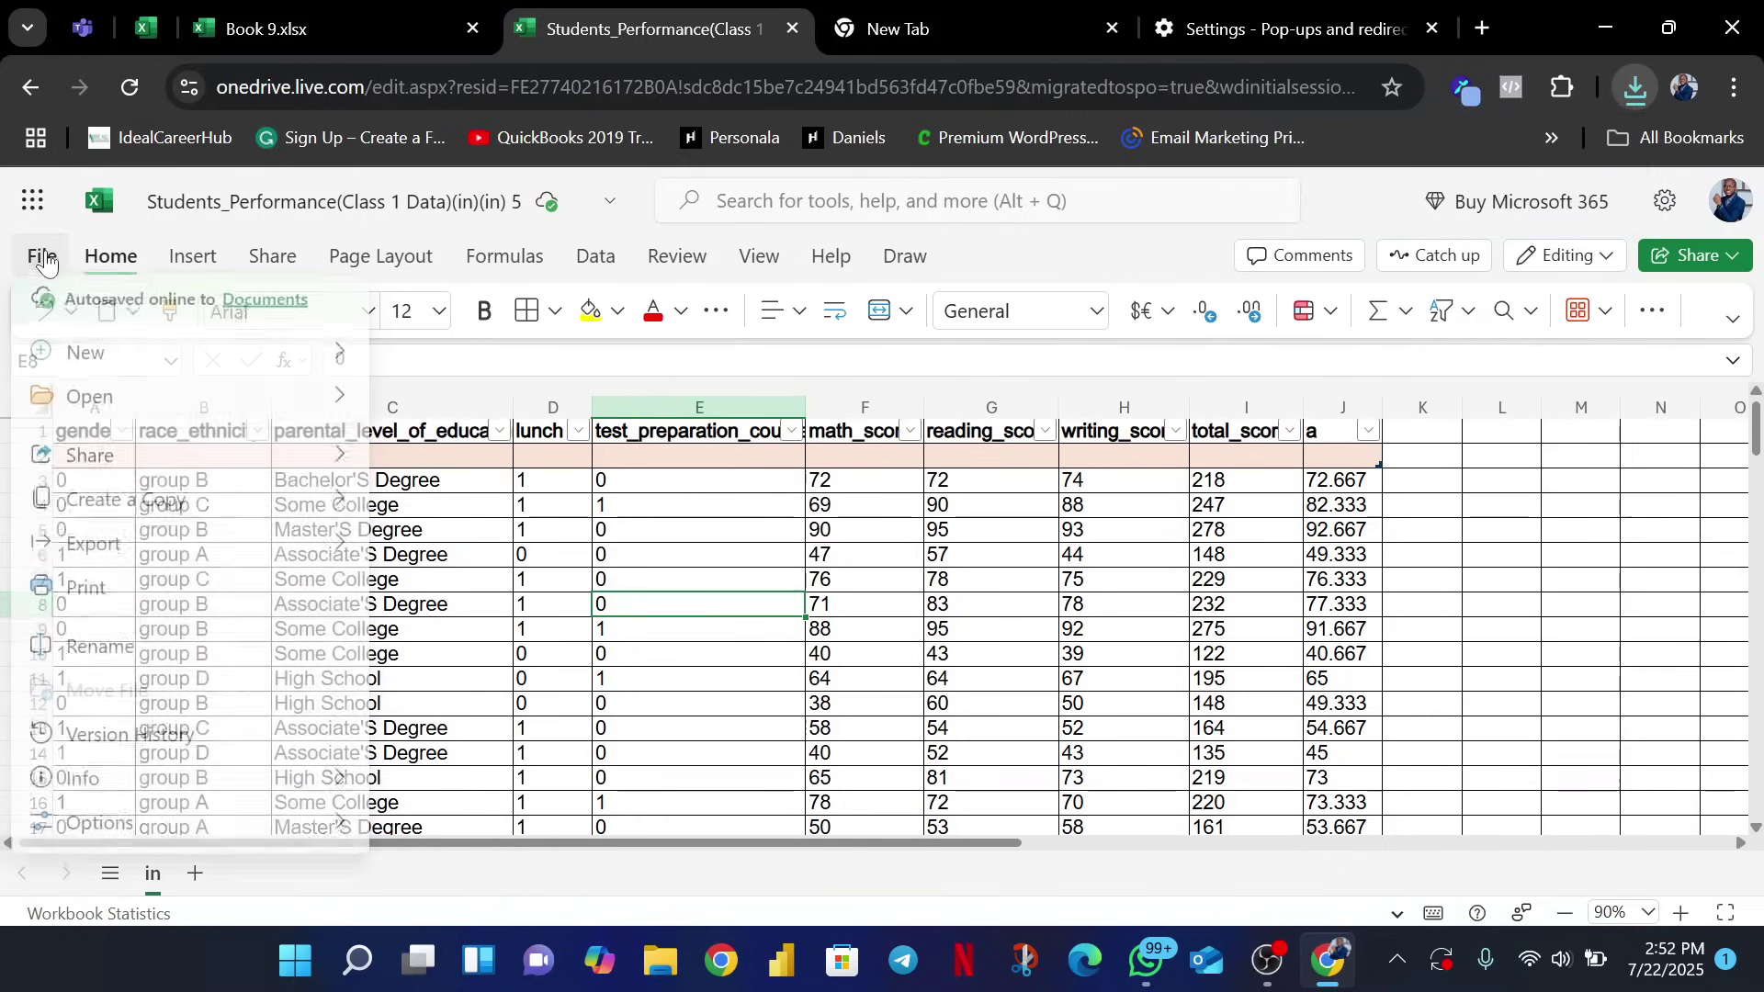
left_click(164, 551)
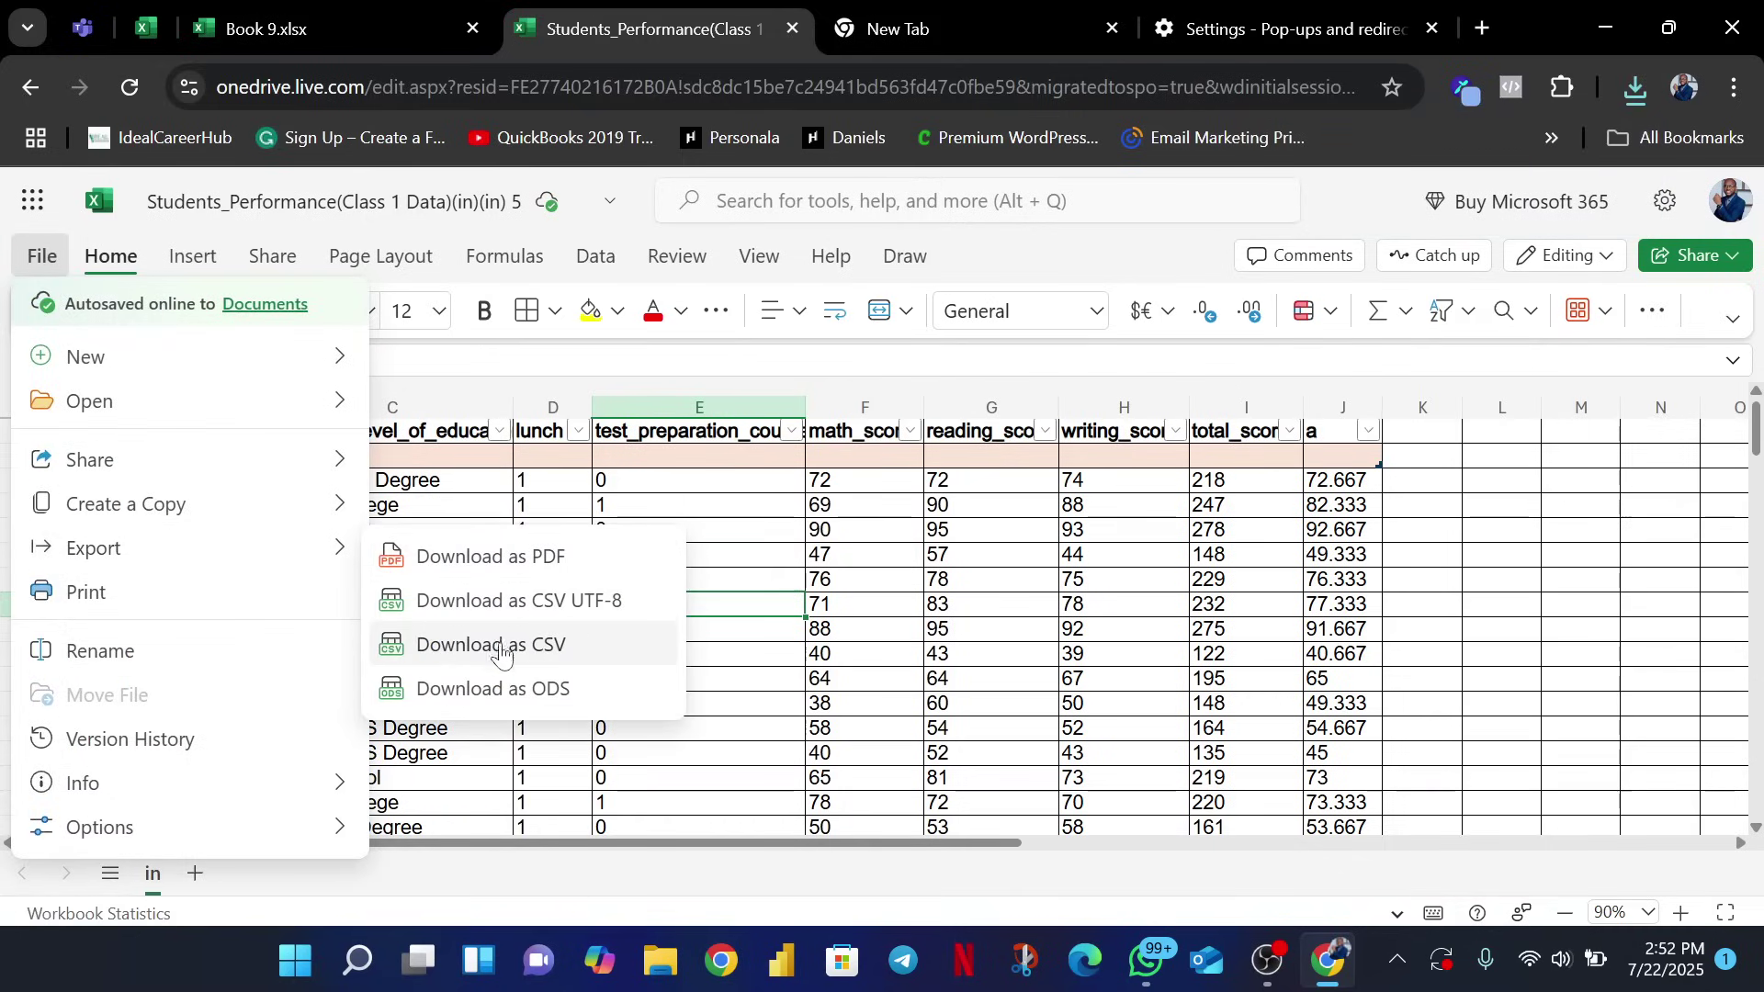
left_click(565, 645)
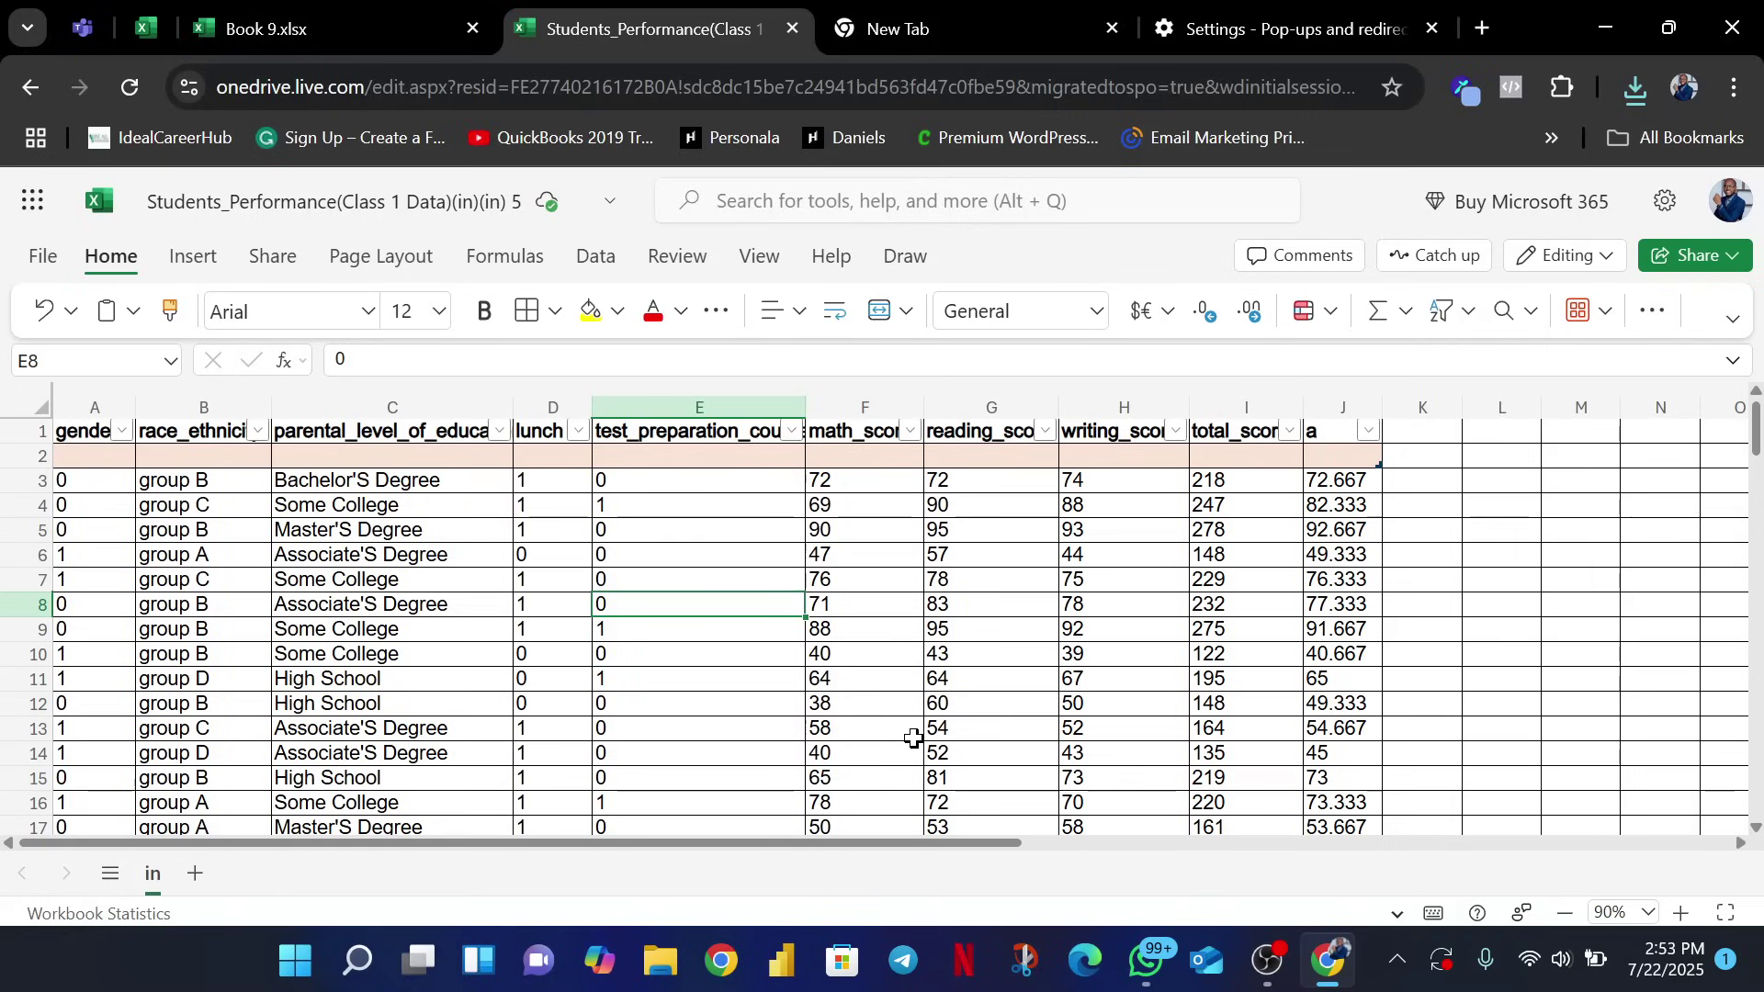
left_click(1267, 960)
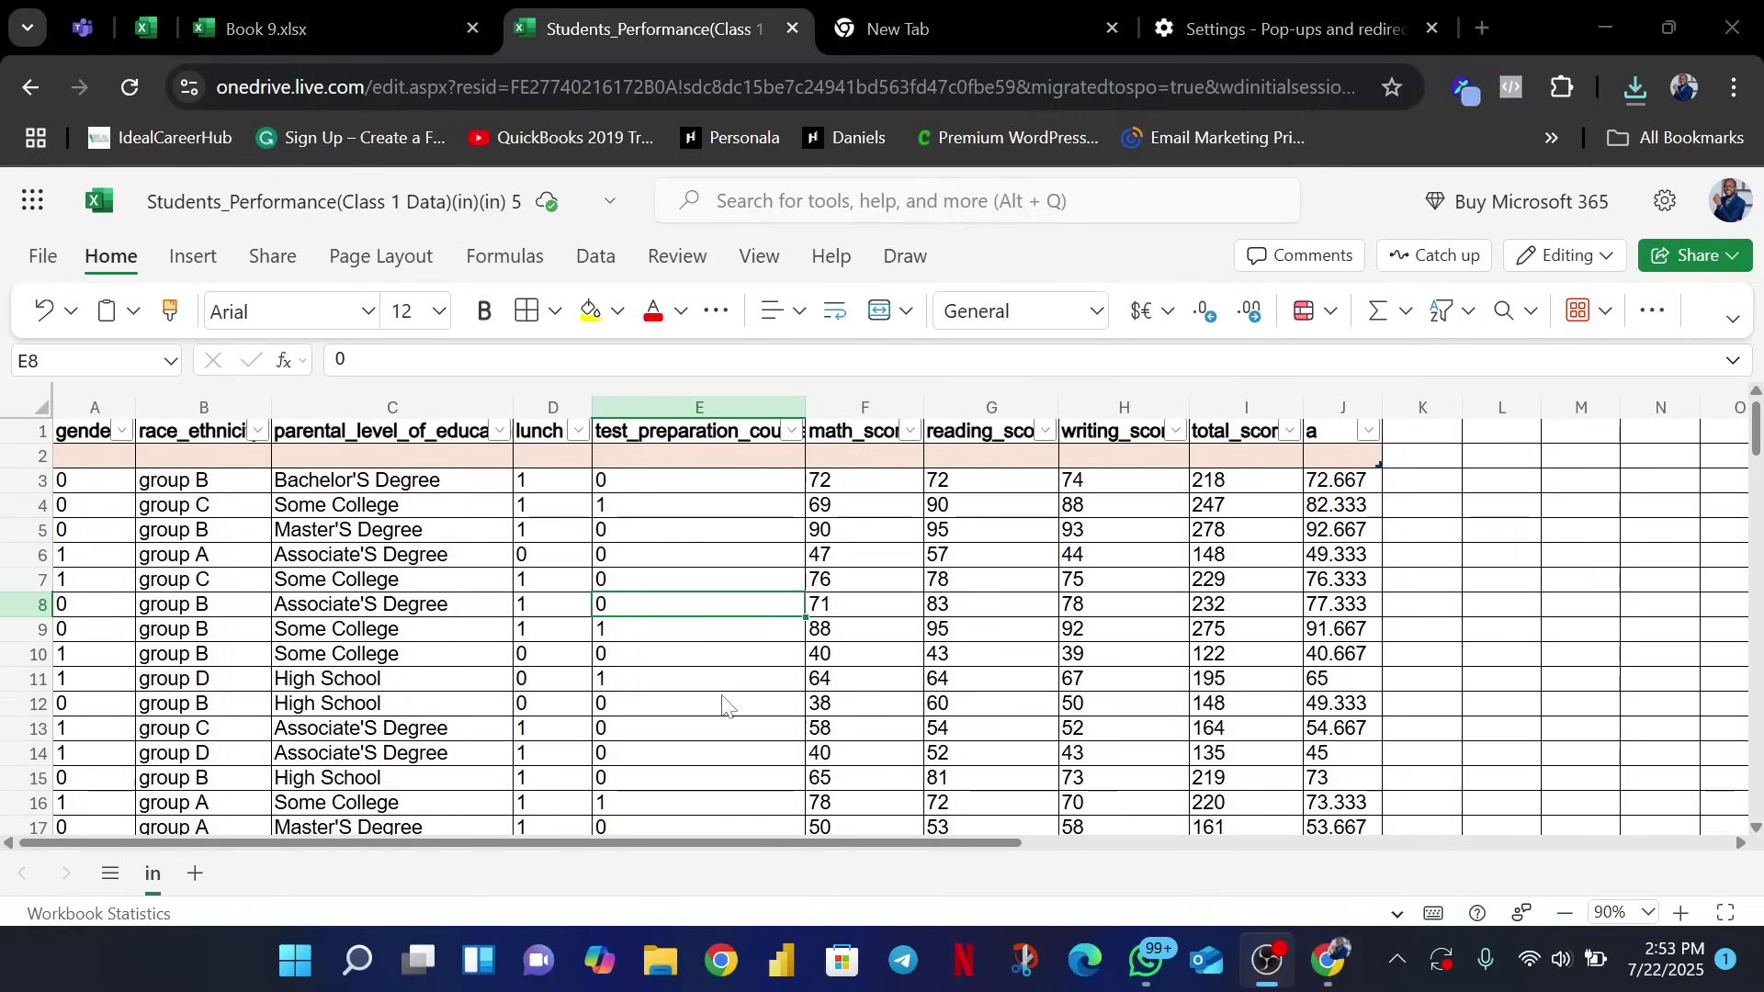